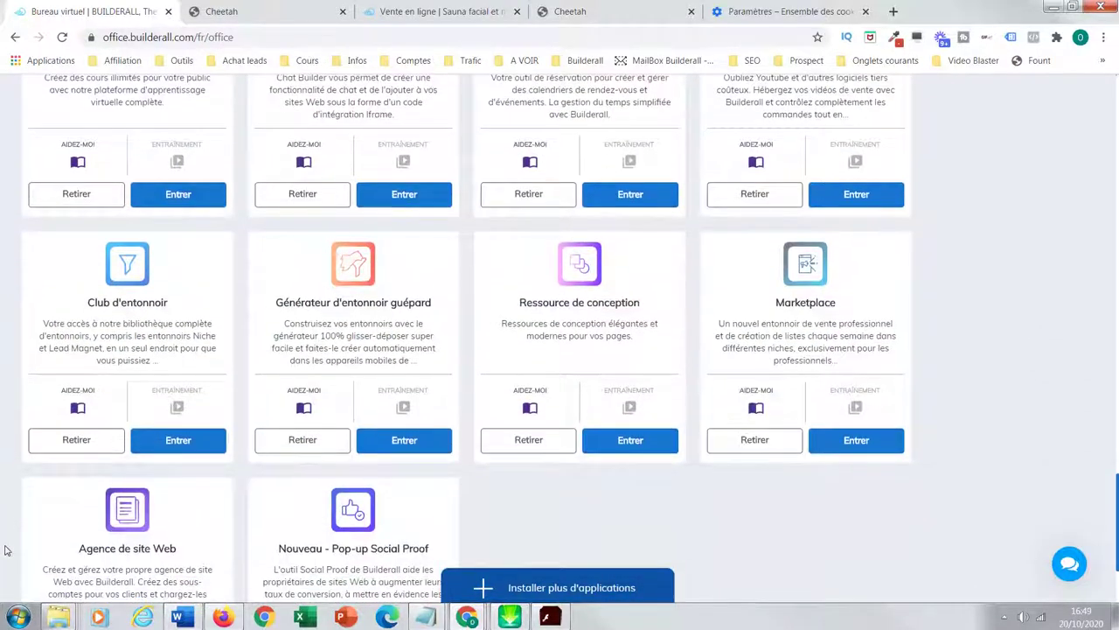
Look through the application cards available in the virtual office
{"action": "scroll", "coordinate": [11, 561], "scroll_direction": "up", "scroll_amount": 9}
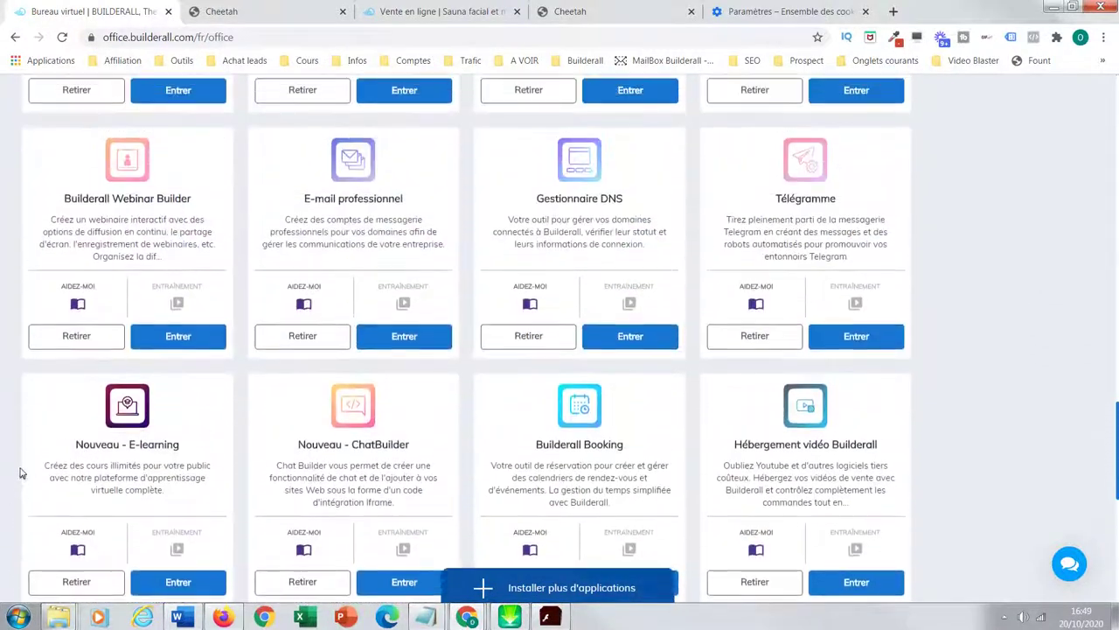
{"action": "scroll", "coordinate": [24, 423], "scroll_direction": "up", "scroll_amount": 3}
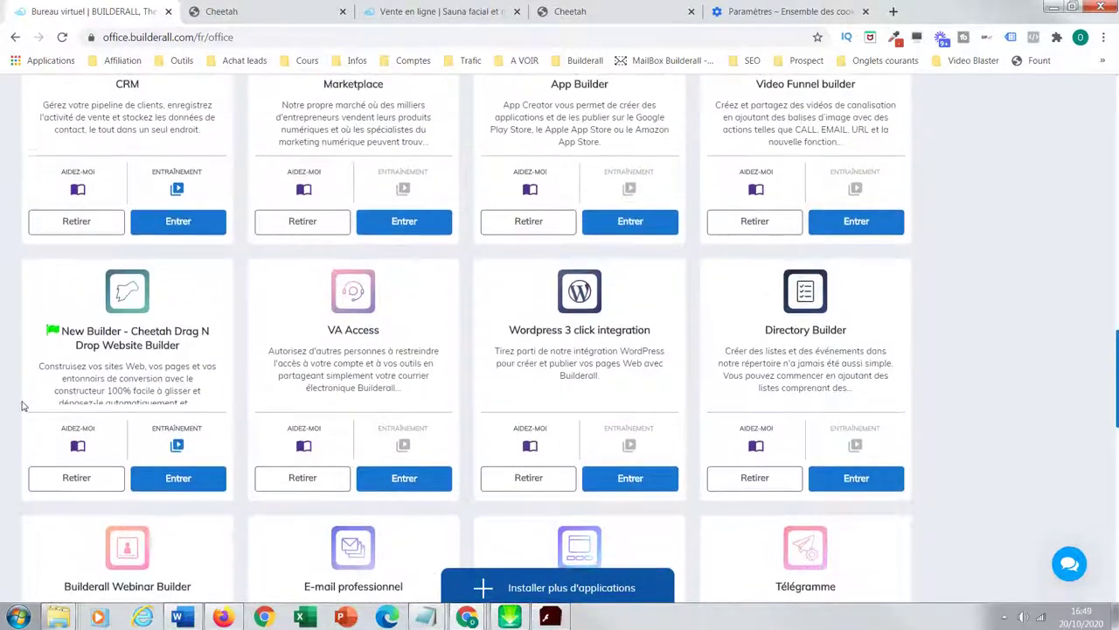
{"action": "scroll", "coordinate": [19, 365], "scroll_direction": "up", "scroll_amount": 1}
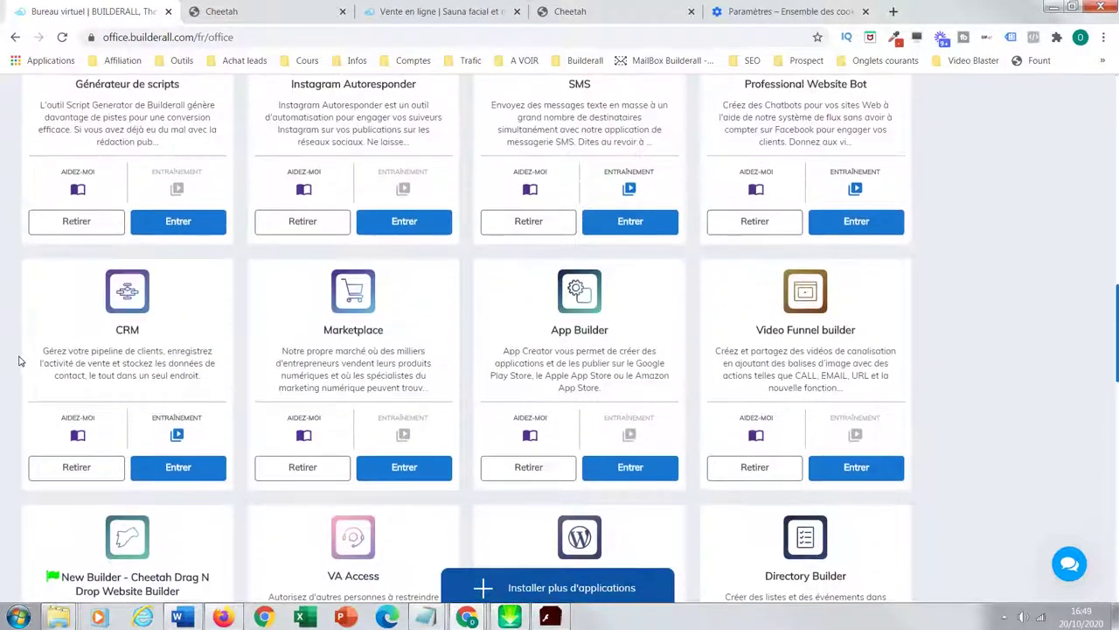
{"action": "scroll", "coordinate": [19, 358], "scroll_direction": "up", "scroll_amount": 3}
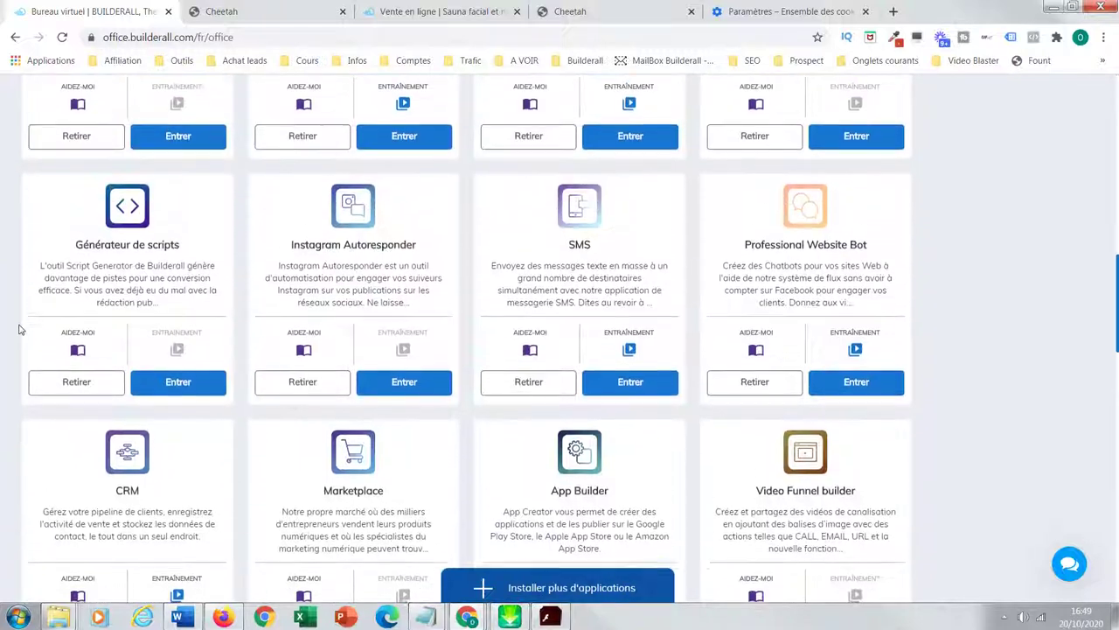
{"action": "scroll", "coordinate": [21, 299], "scroll_direction": "up", "scroll_amount": 1}
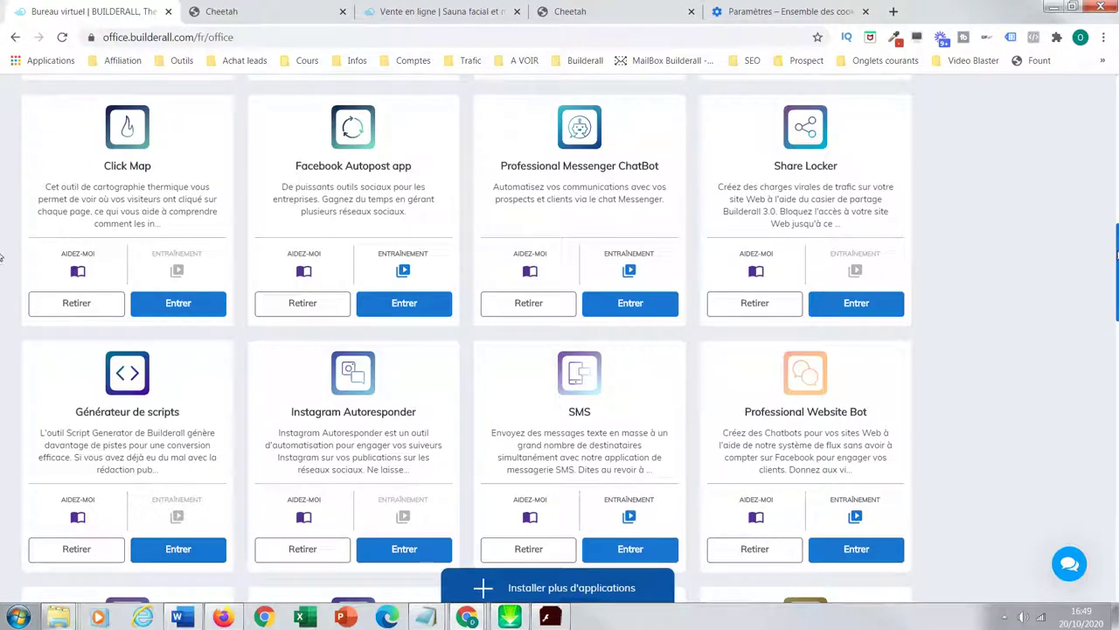
{"action": "scroll", "coordinate": [1, 254], "scroll_direction": "down", "scroll_amount": 2}
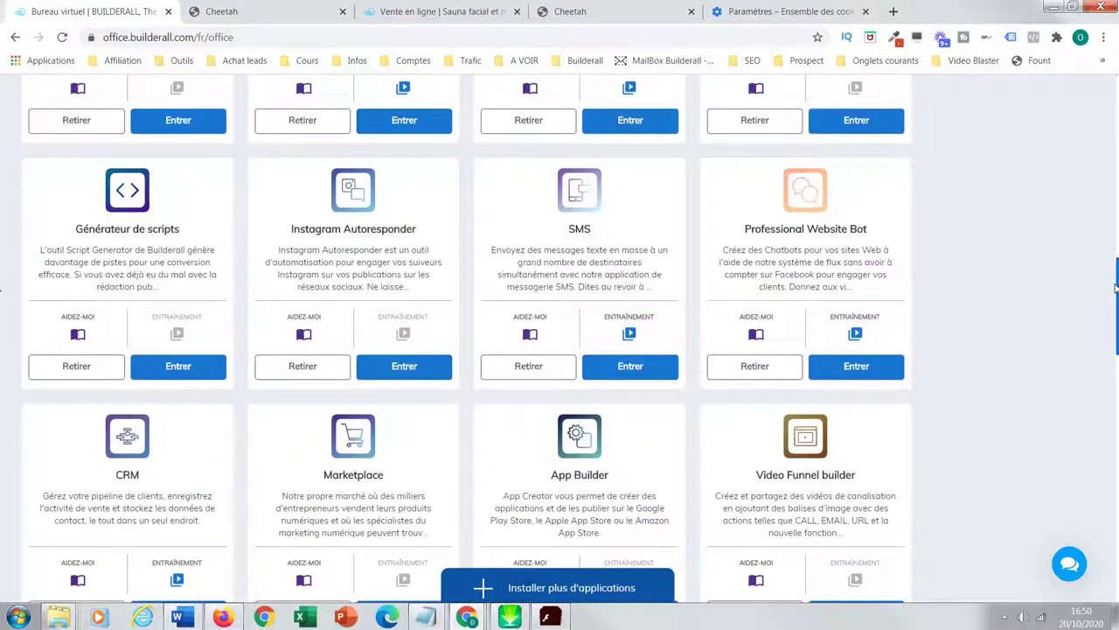
{"action": "scroll", "coordinate": [2, 286], "scroll_direction": "down", "scroll_amount": 3}
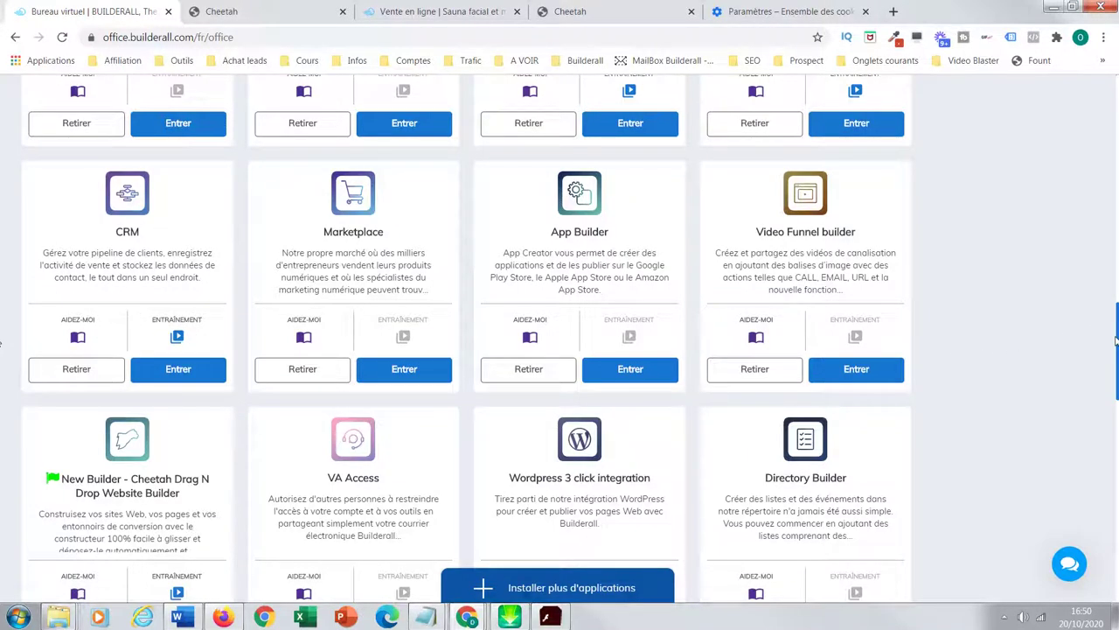
{"action": "left_click_drag", "start_coordinate": [1116, 350], "coordinate": [1102, 98]}
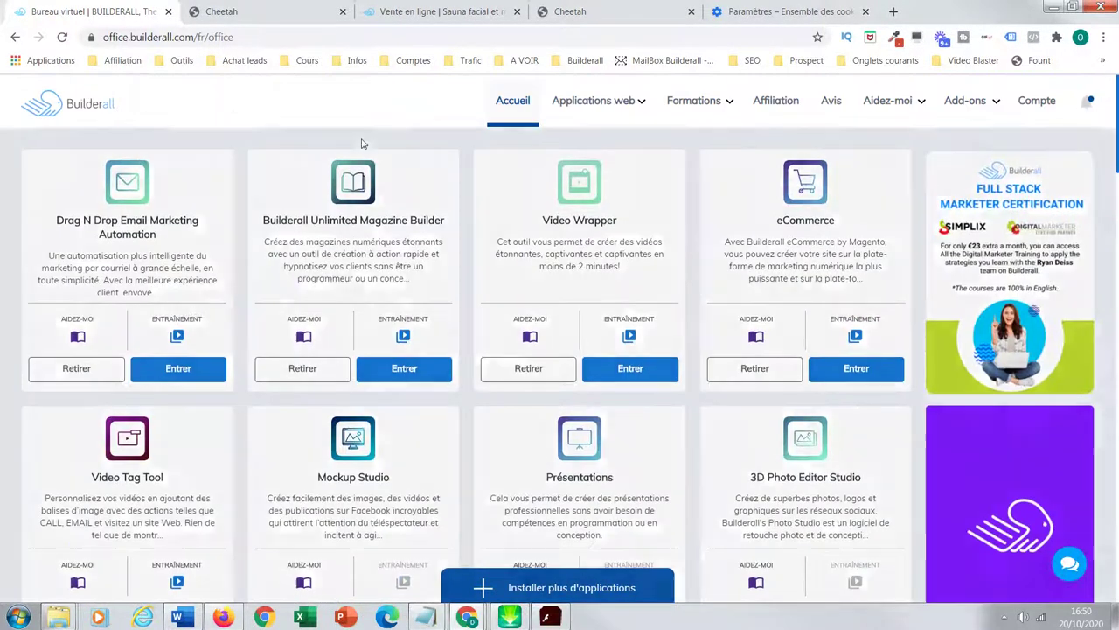
Open the CRM application and show the leads for the Ontrend origin, followed by those for formation.webentreprenariat.fr
{"action": "mouse_move", "coordinate": [595, 103]}
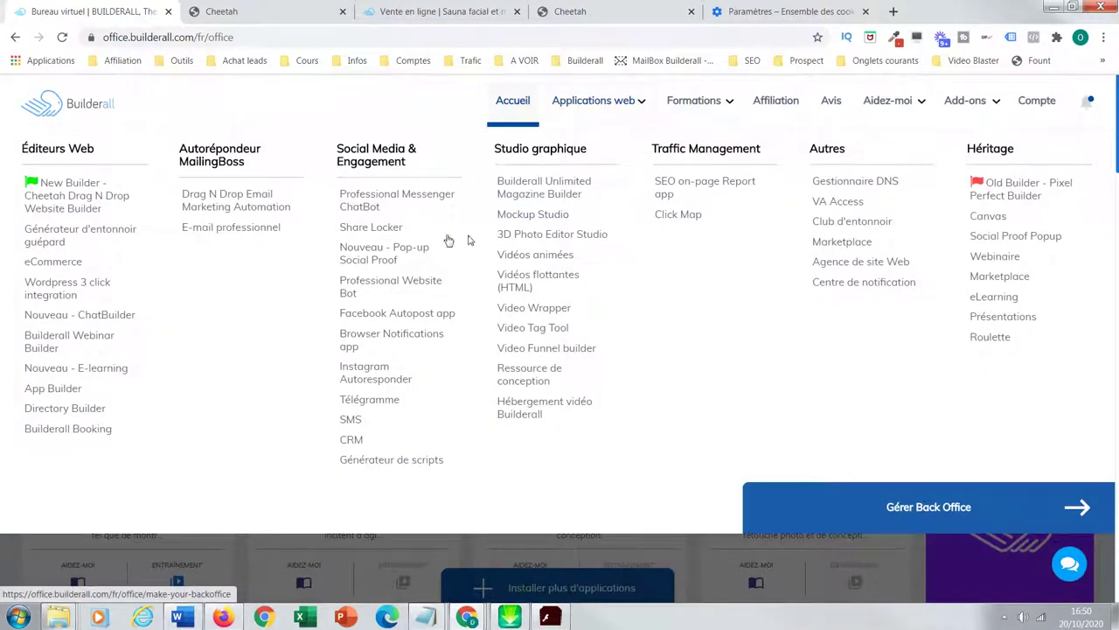
{"action": "left_click", "coordinate": [353, 440]}
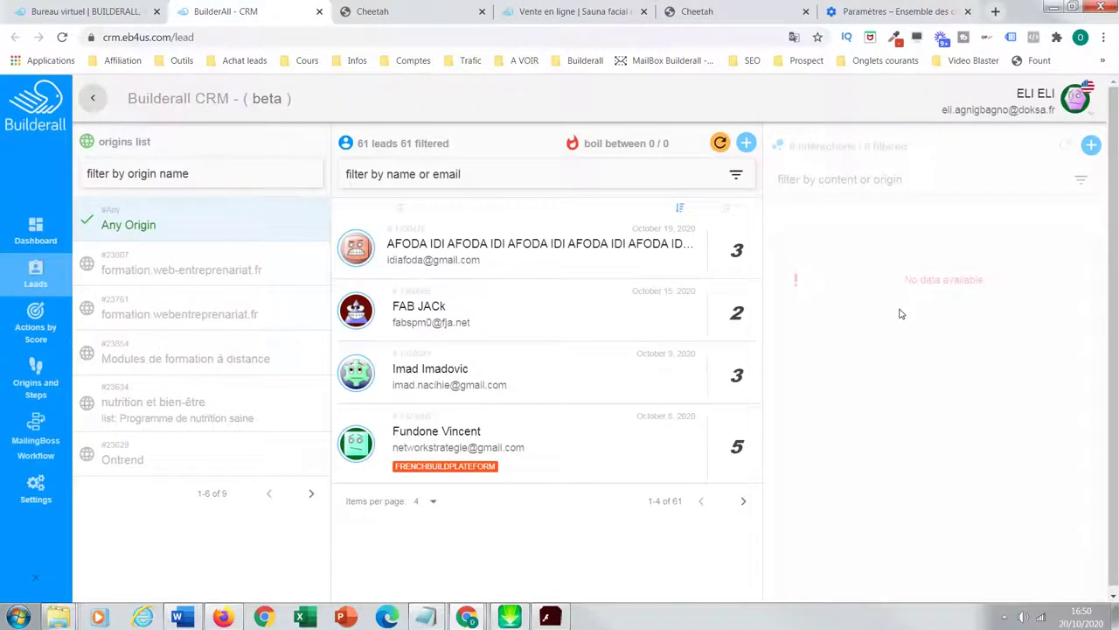
{"action": "left_click", "coordinate": [126, 468]}
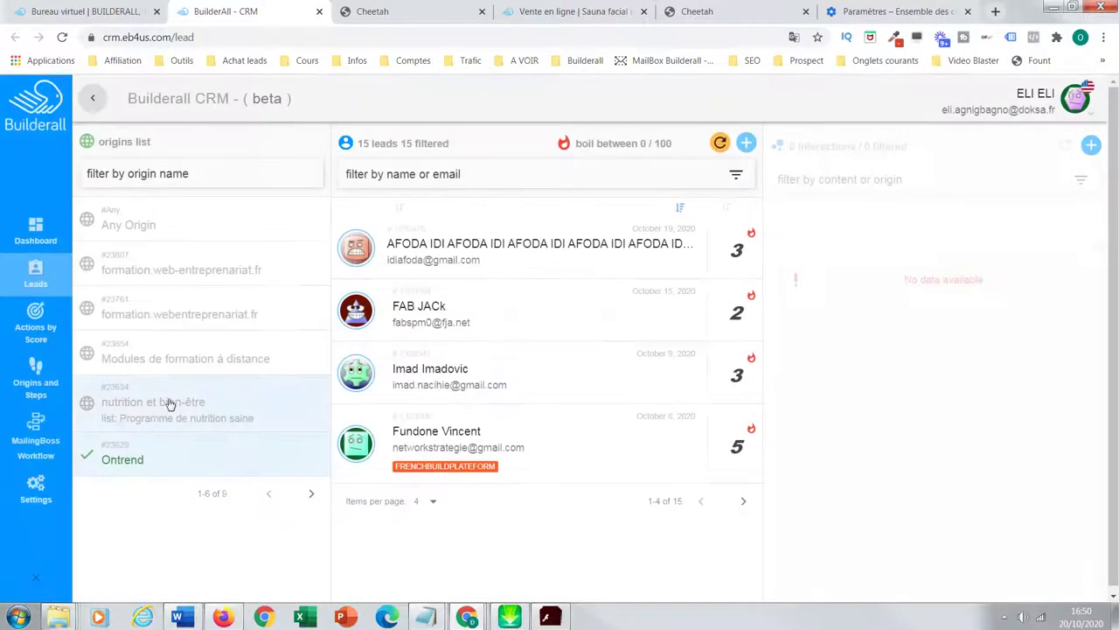
{"action": "left_click", "coordinate": [159, 317]}
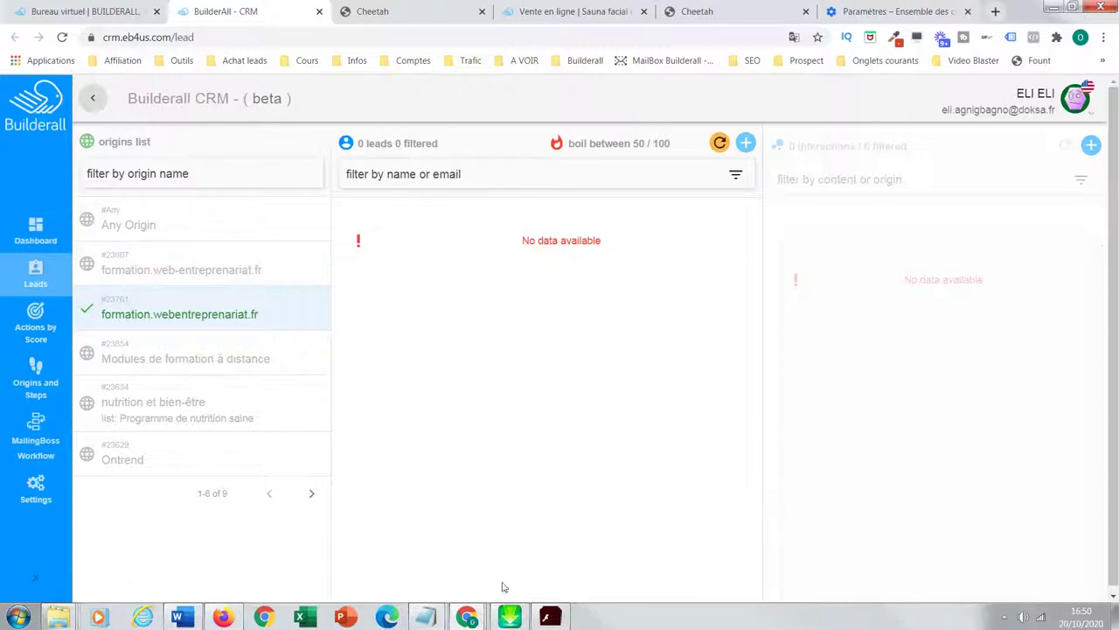
Open the CRM dashboard and display the Captured Leads growth chart as bars
{"action": "left_click", "coordinate": [44, 245]}
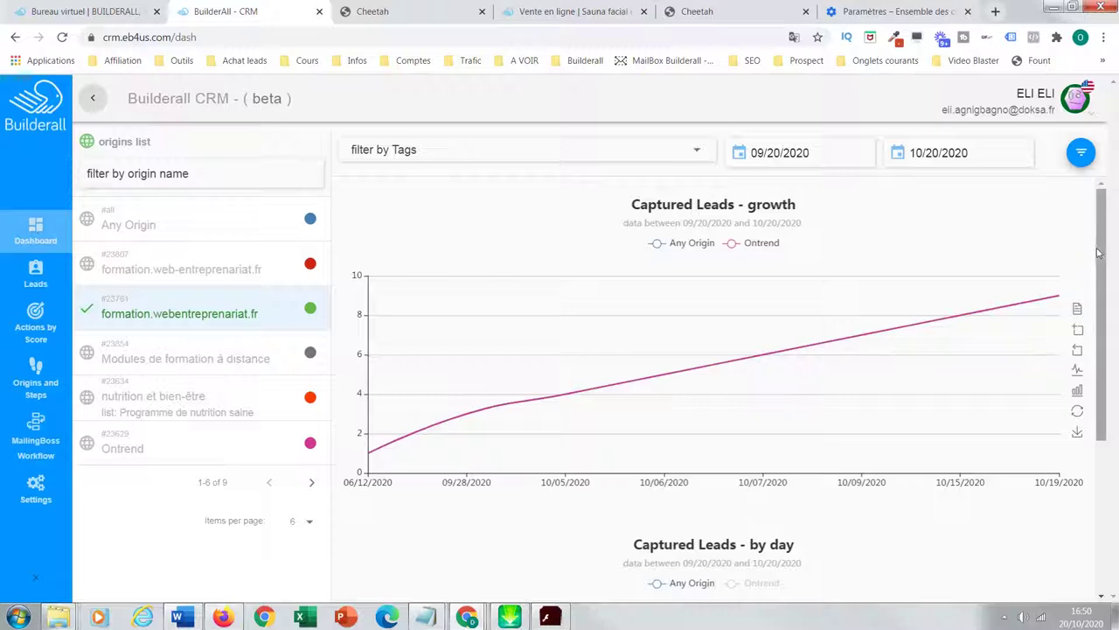
{"action": "left_click_drag", "start_coordinate": [1102, 250], "coordinate": [763, 179]}
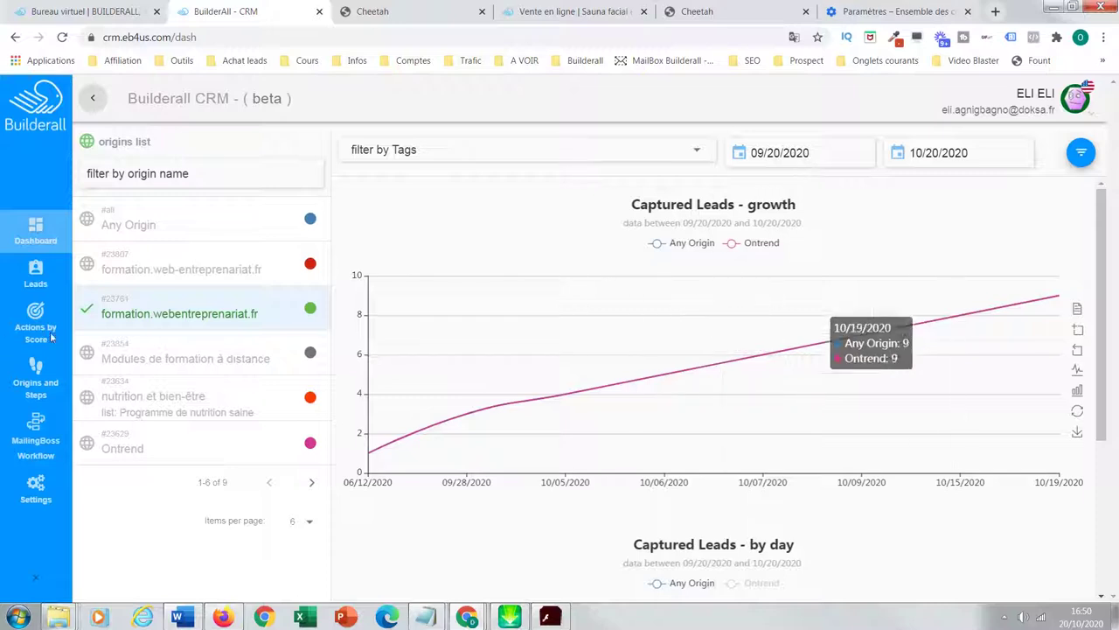
{"action": "left_click", "coordinate": [1076, 393]}
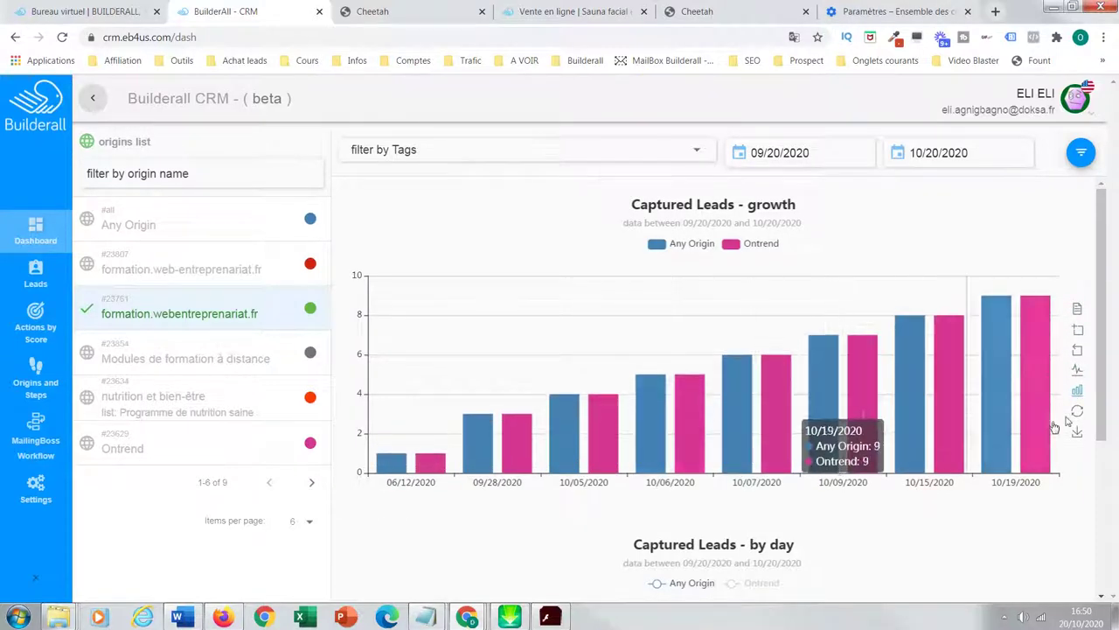
{"action": "left_click_drag", "start_coordinate": [1099, 308], "coordinate": [982, 207]}
Return the Captured Leads growth chart to lines and view its underlying data table
{"action": "left_click", "coordinate": [795, 160]}
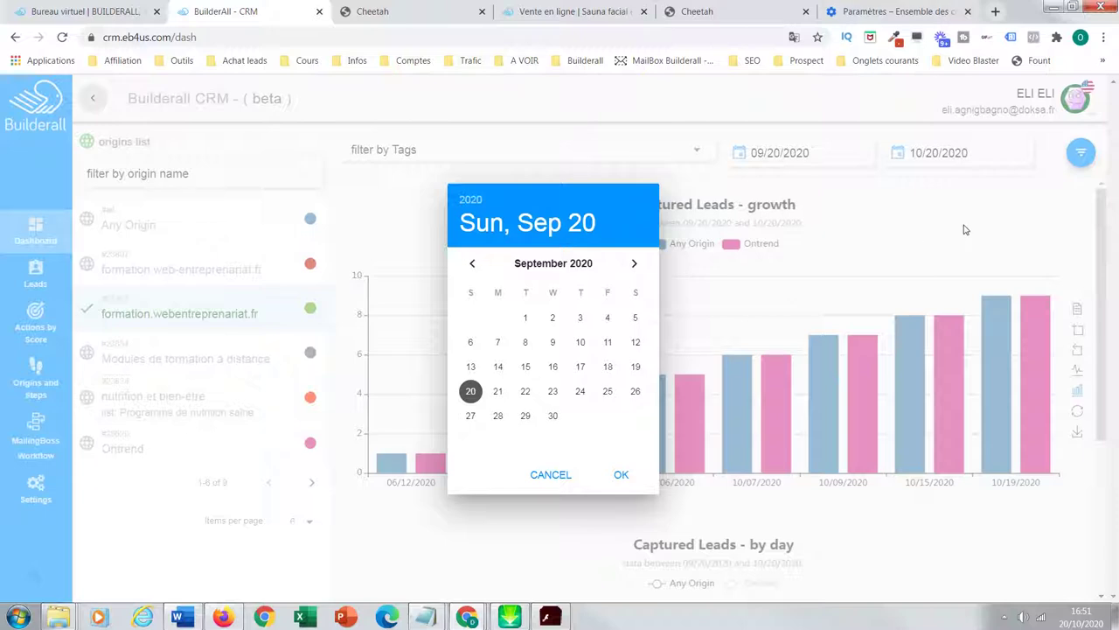
{"action": "left_click", "coordinate": [554, 475]}
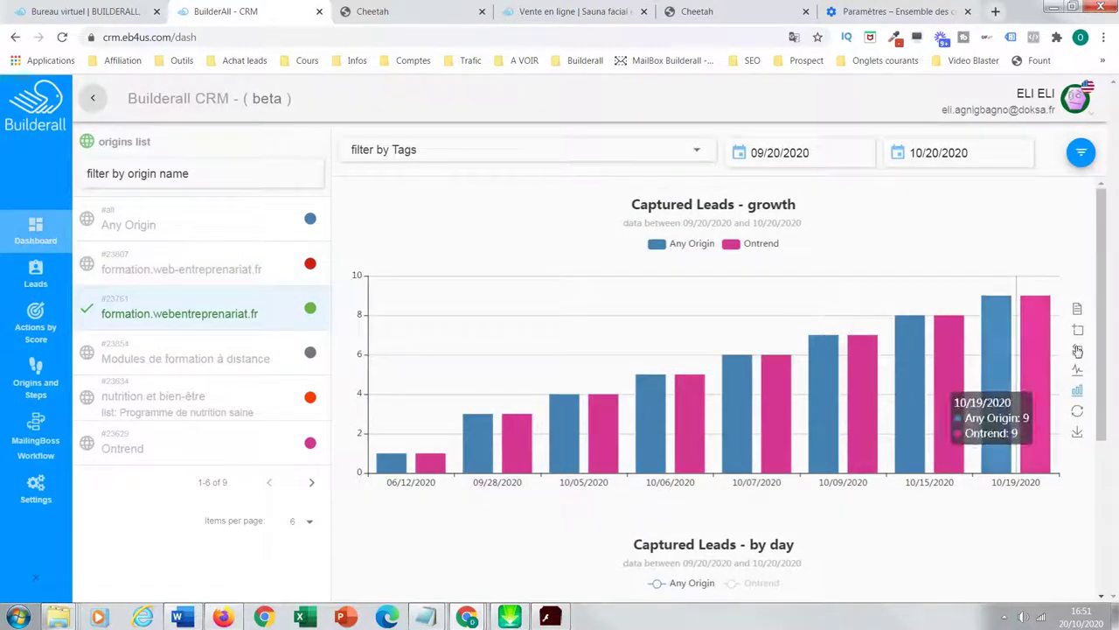
{"action": "left_click", "coordinate": [1077, 371]}
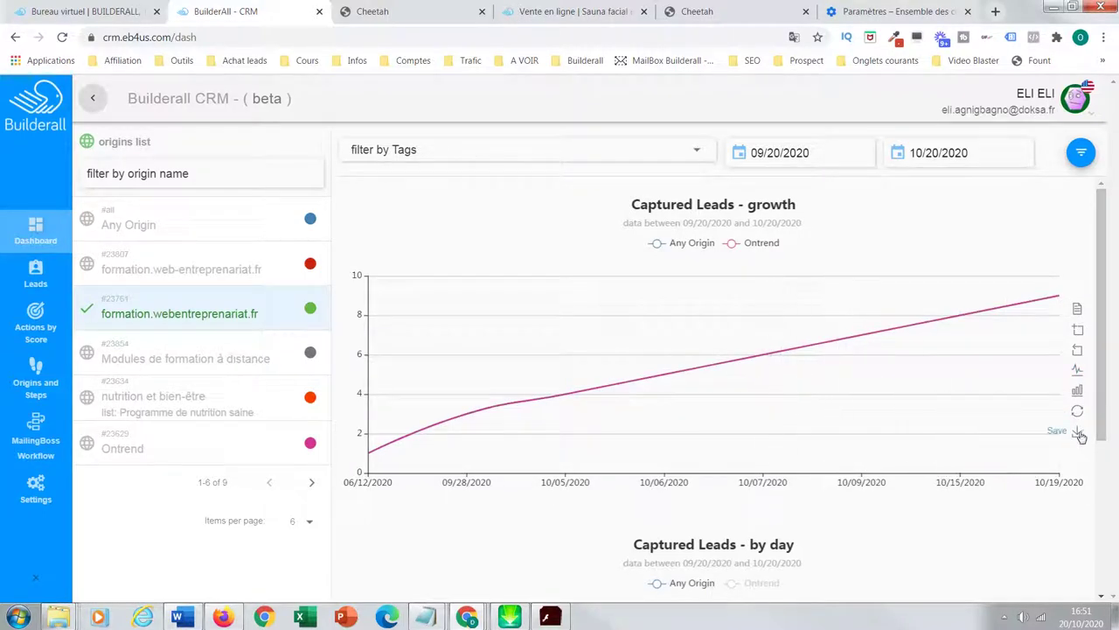
{"action": "left_click", "coordinate": [1077, 310]}
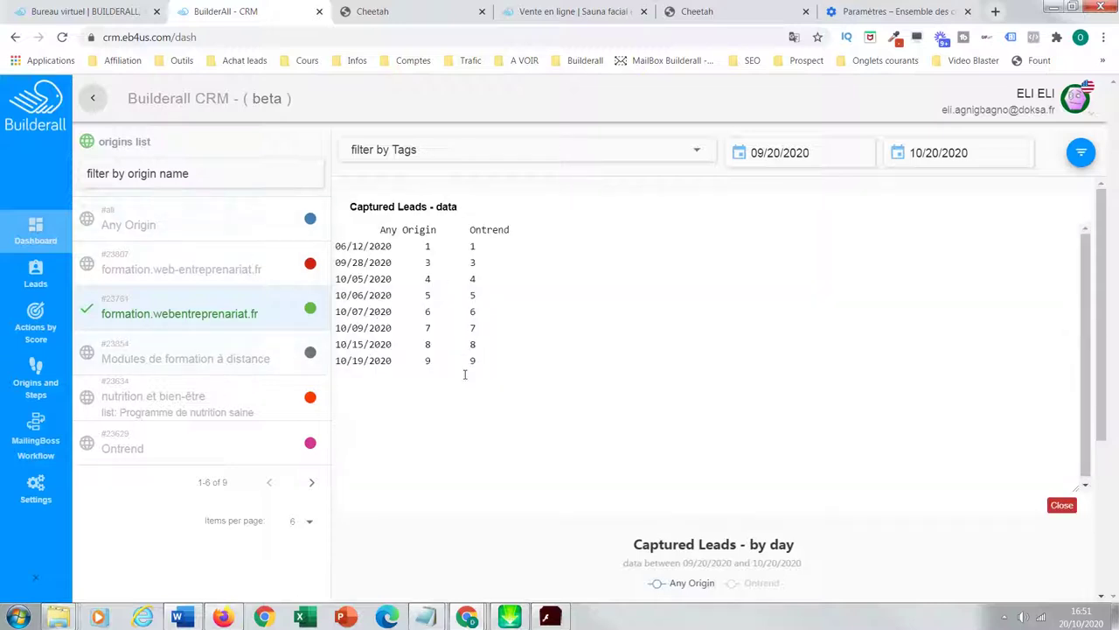
{"action": "left_click", "coordinate": [1060, 506]}
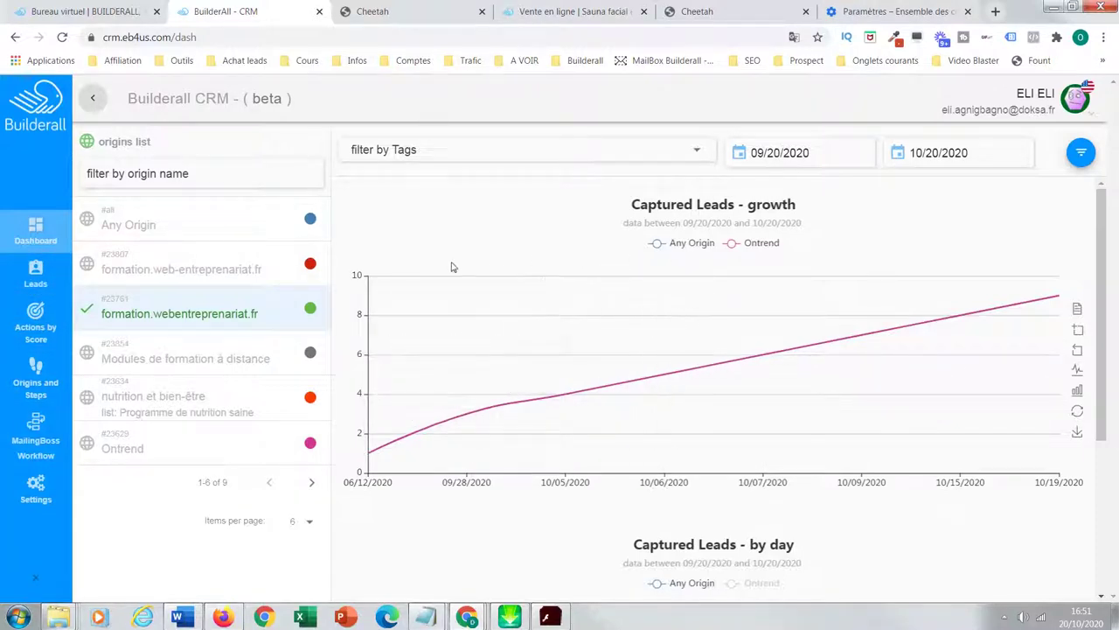
Set the dashboard's start date to 12/01/2019 and apply the date filter to the captured leads charts
{"action": "left_click", "coordinate": [798, 158]}
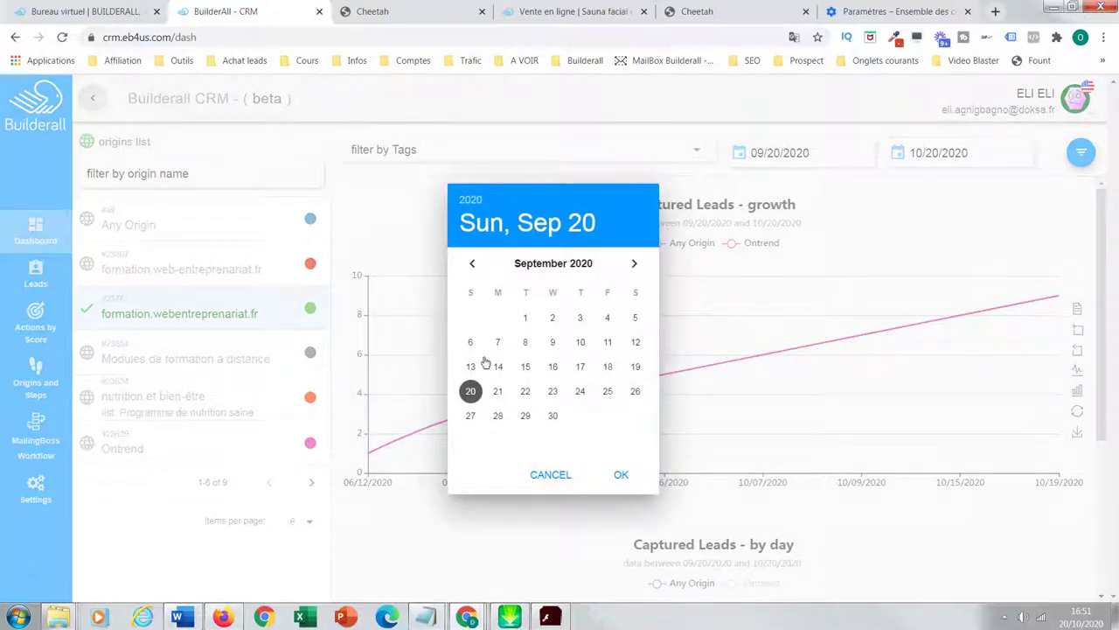
{"action": "left_click", "coordinate": [472, 263]}
{"action": "left_click", "coordinate": [473, 263]}
{"action": "left_click", "coordinate": [474, 265]}
{"action": "left_click", "coordinate": [473, 264]}
{"action": "left_click", "coordinate": [472, 263]}
{"action": "left_click", "coordinate": [472, 264]}
{"action": "left_click", "coordinate": [633, 263]}
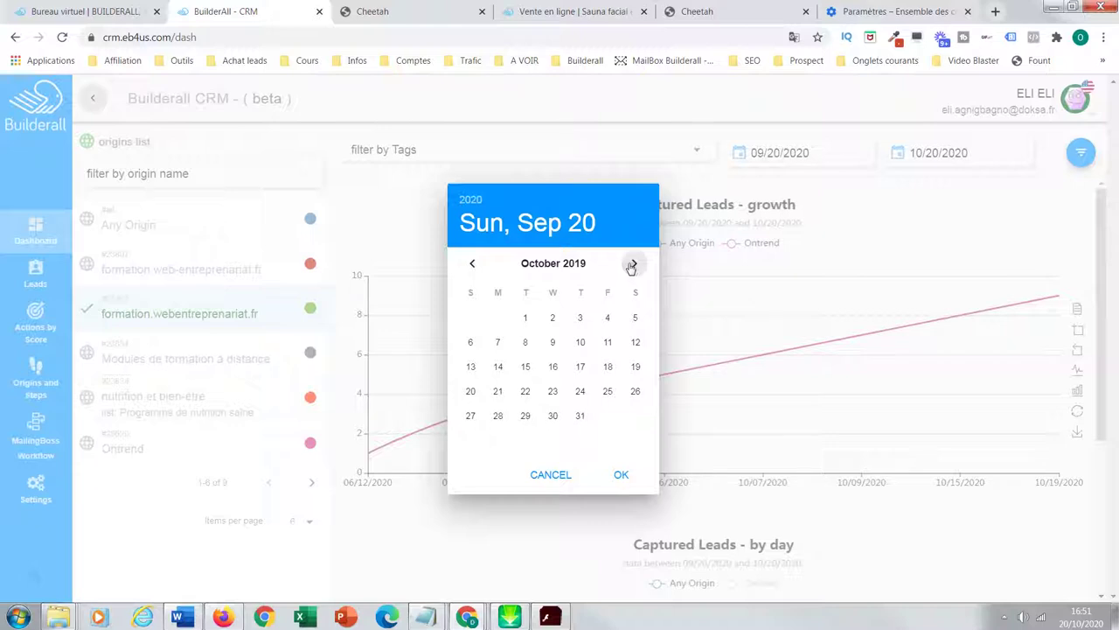
{"action": "left_click", "coordinate": [634, 263]}
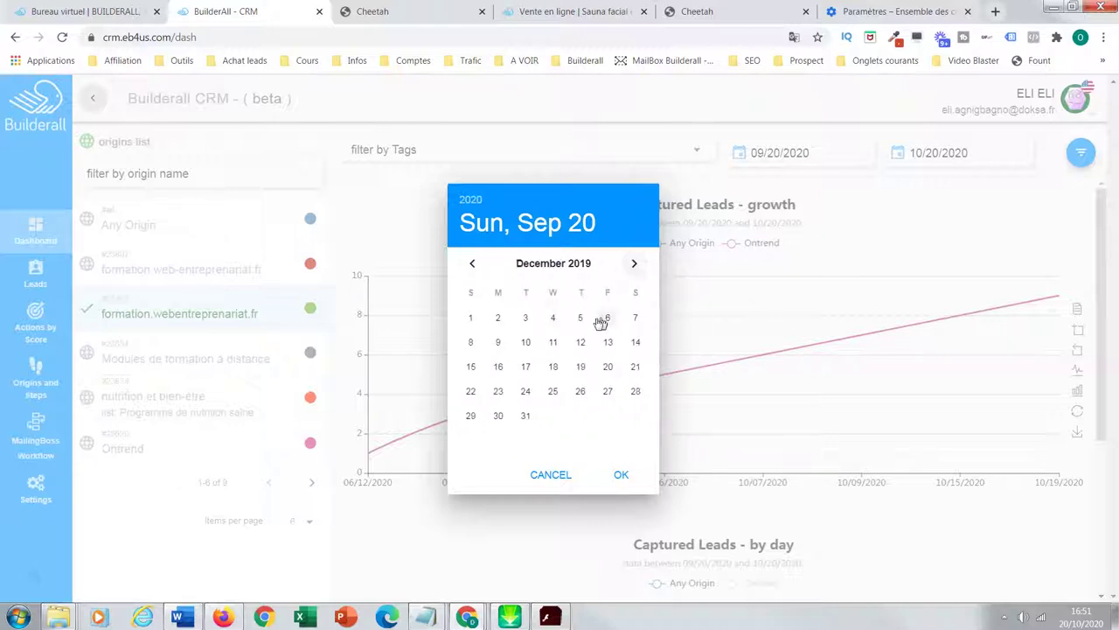
{"action": "left_click", "coordinate": [471, 318]}
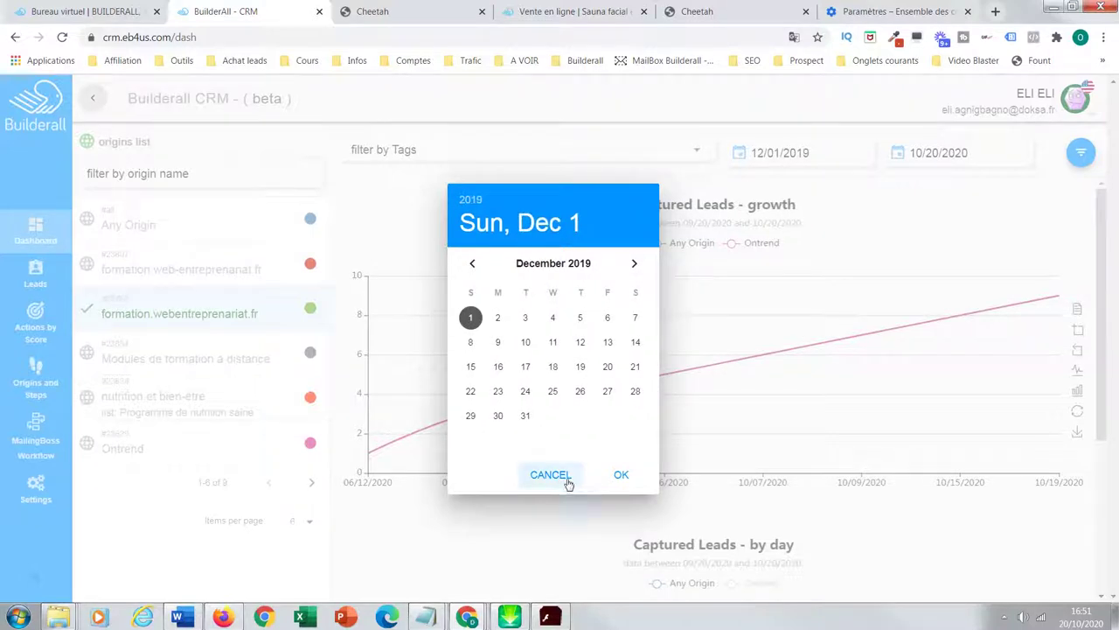
{"action": "left_click", "coordinate": [621, 475]}
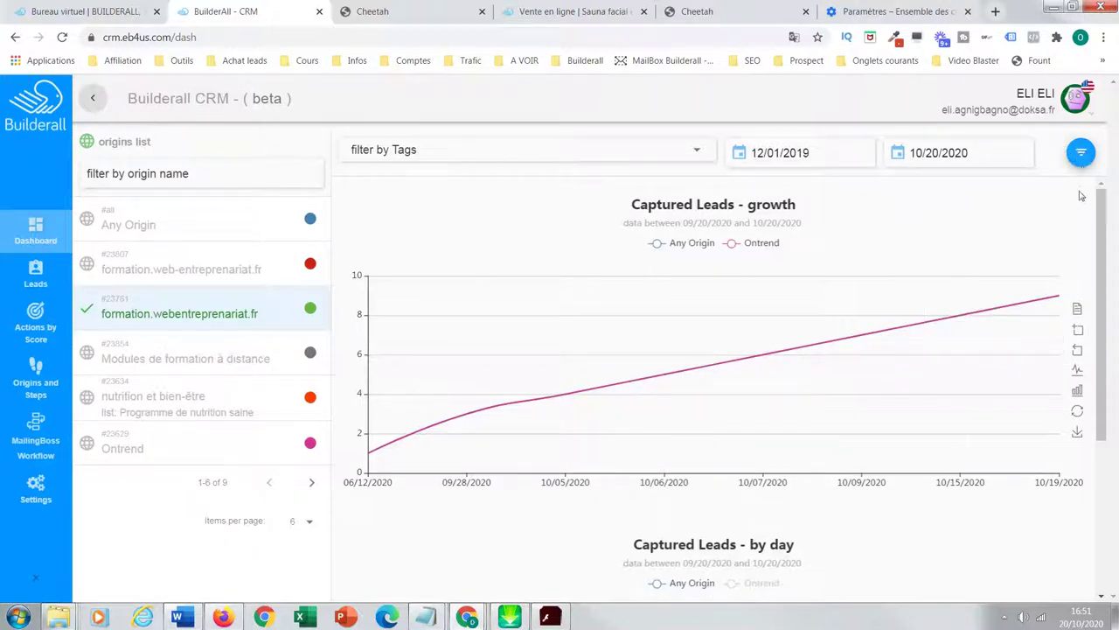
{"action": "left_click", "coordinate": [1079, 154]}
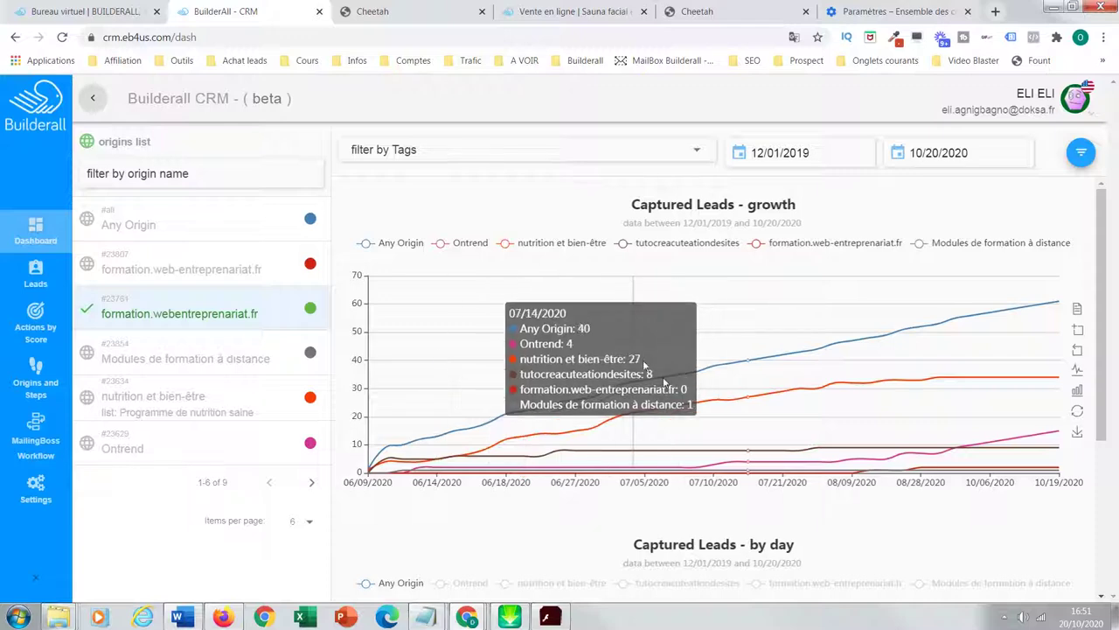
Visit the Leads and Actions by Score sections, and examine the steps of the origin Modules de formation à distance
{"action": "left_click", "coordinate": [48, 271]}
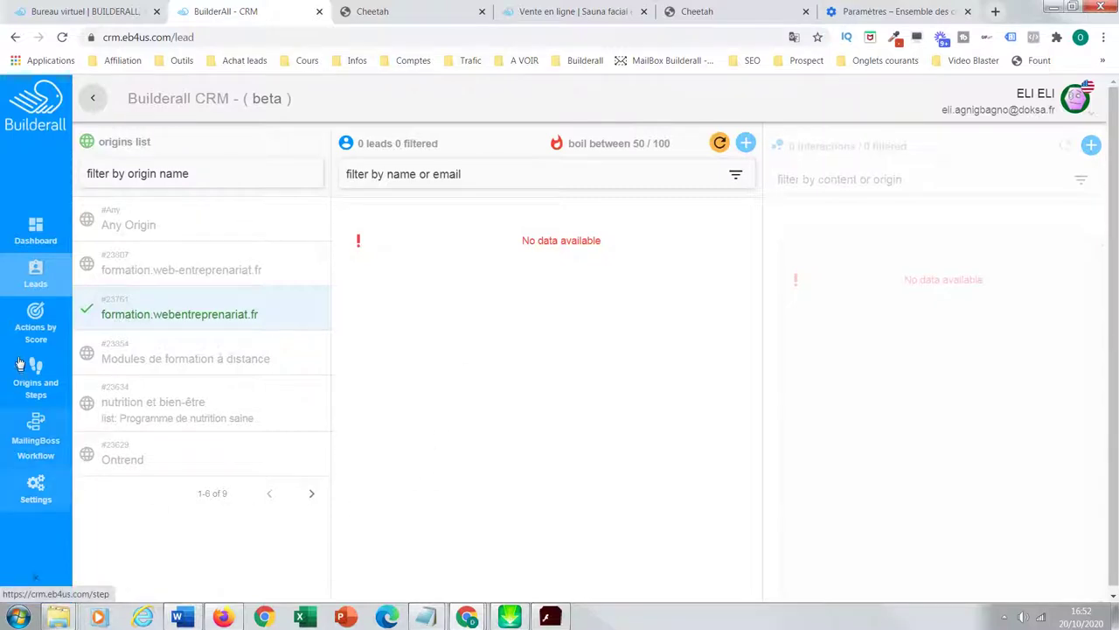
{"action": "left_click", "coordinate": [38, 332]}
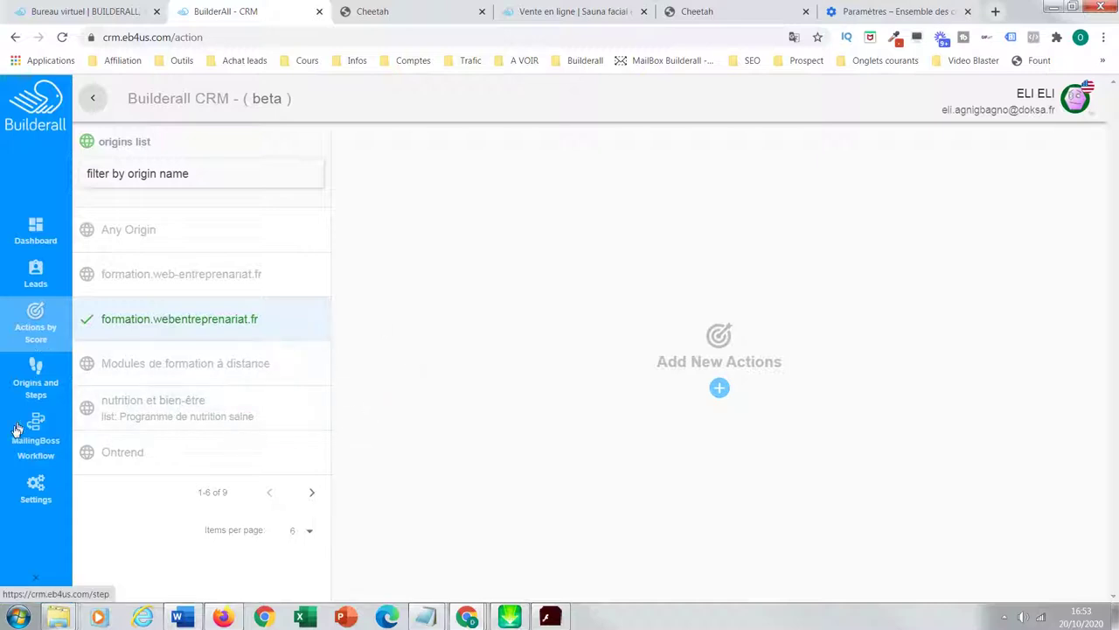
{"action": "left_click", "coordinate": [35, 387]}
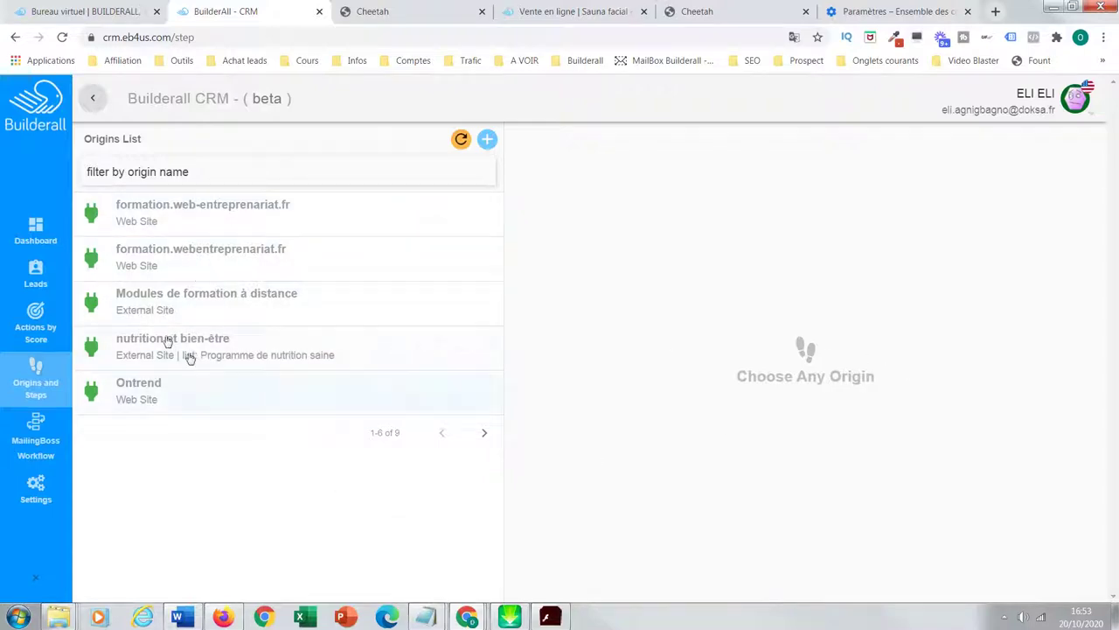
{"action": "left_click", "coordinate": [186, 302]}
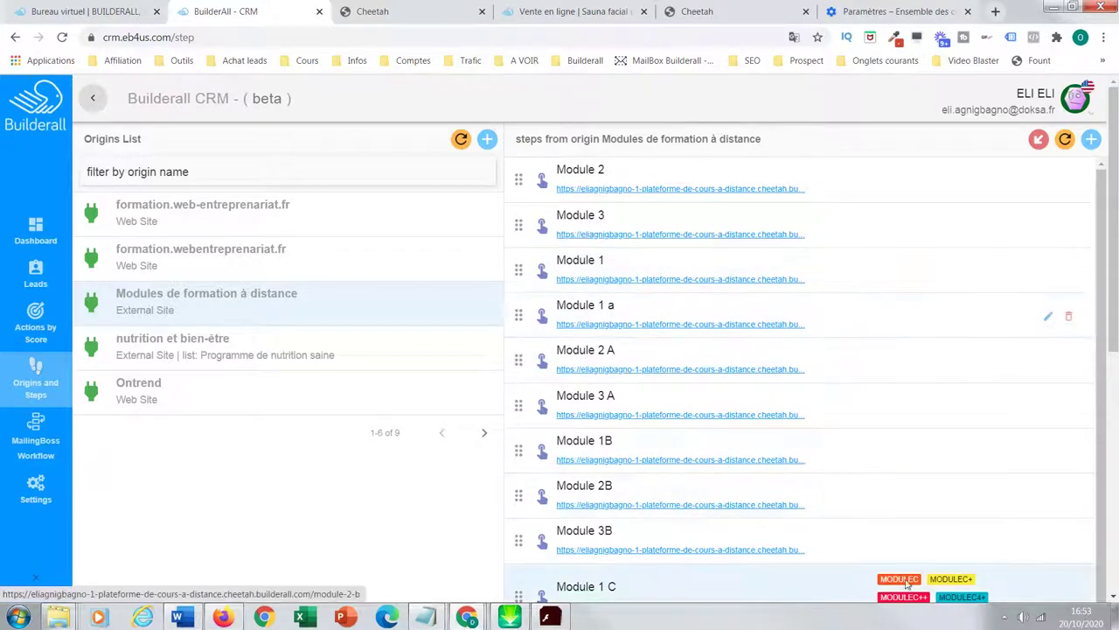
{"action": "scroll", "coordinate": [1115, 352], "scroll_direction": "down", "scroll_amount": 2}
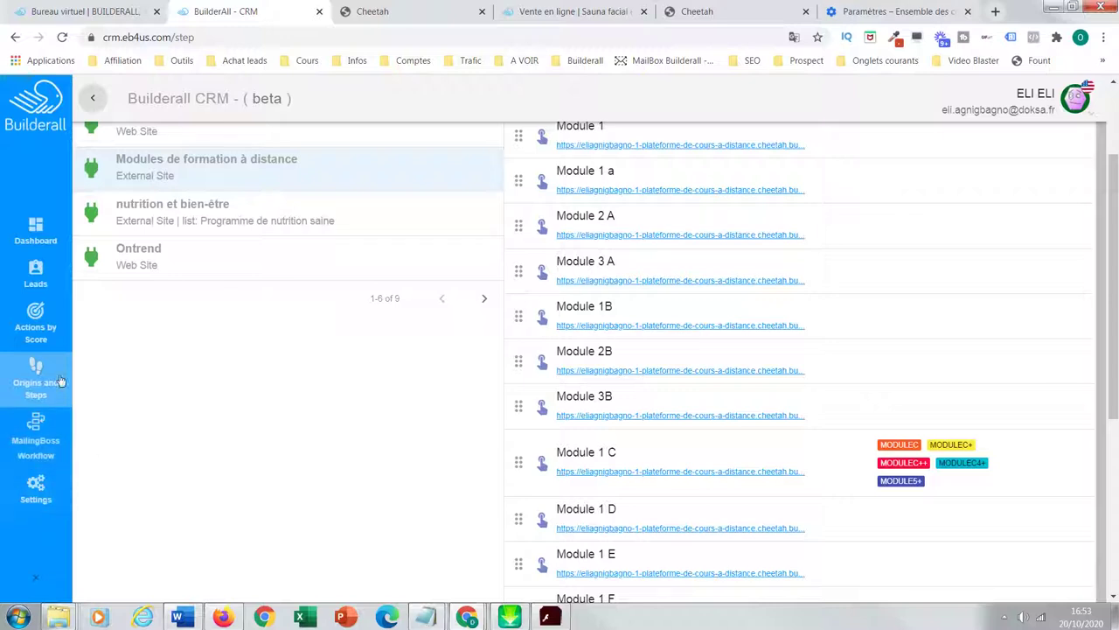
Delete the ACHAT SAUNA tag from the tags in the CRM settings
{"action": "left_click", "coordinate": [43, 501]}
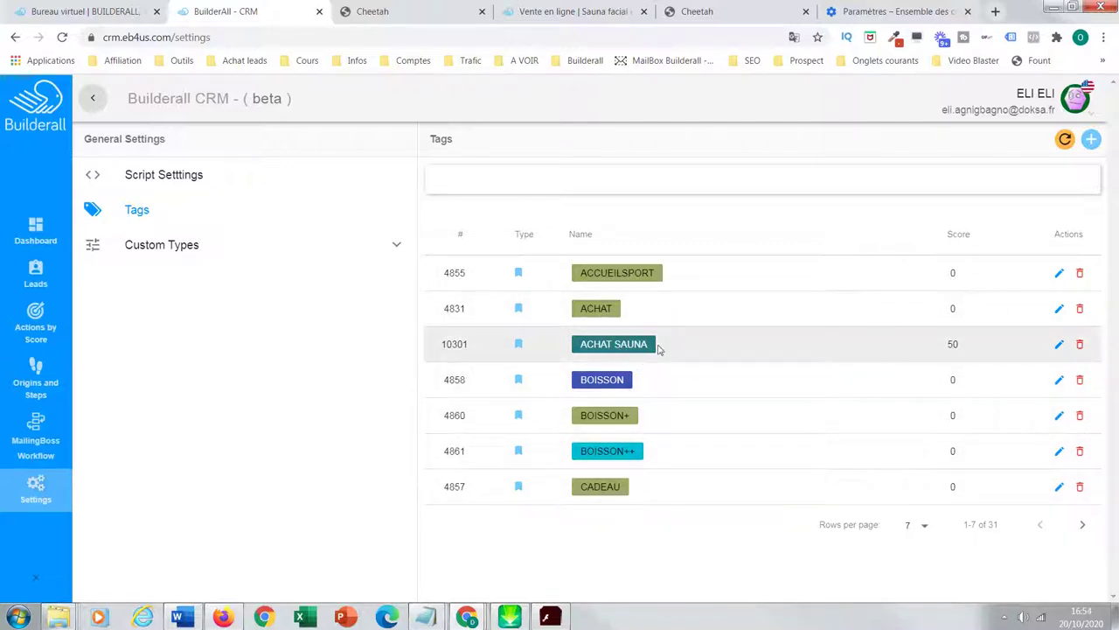
{"action": "left_click", "coordinate": [1080, 346]}
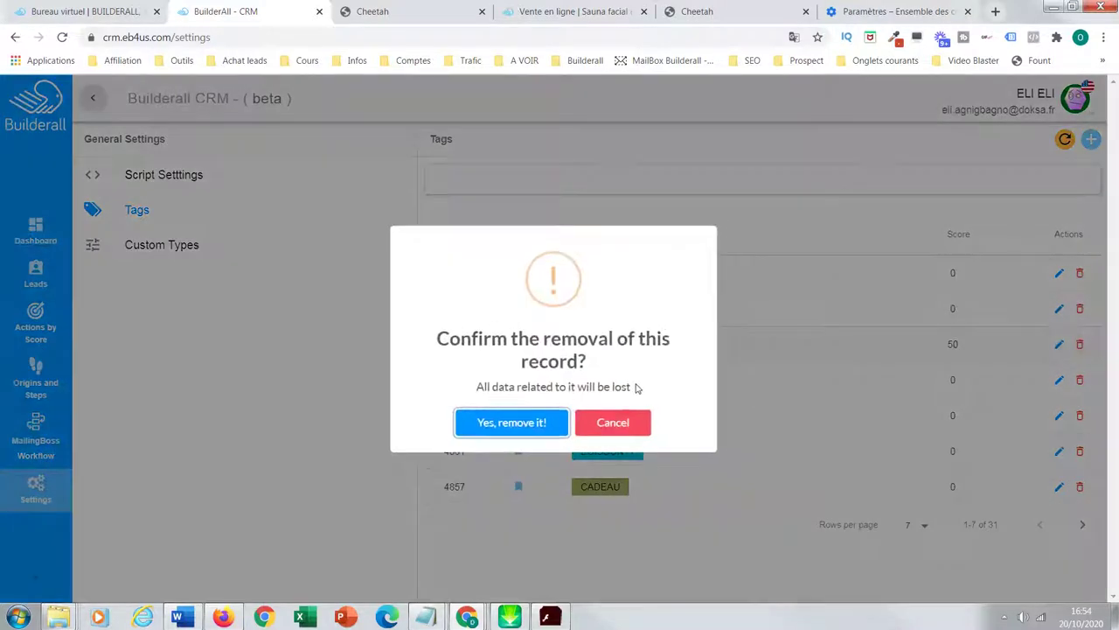
{"action": "left_click", "coordinate": [524, 424]}
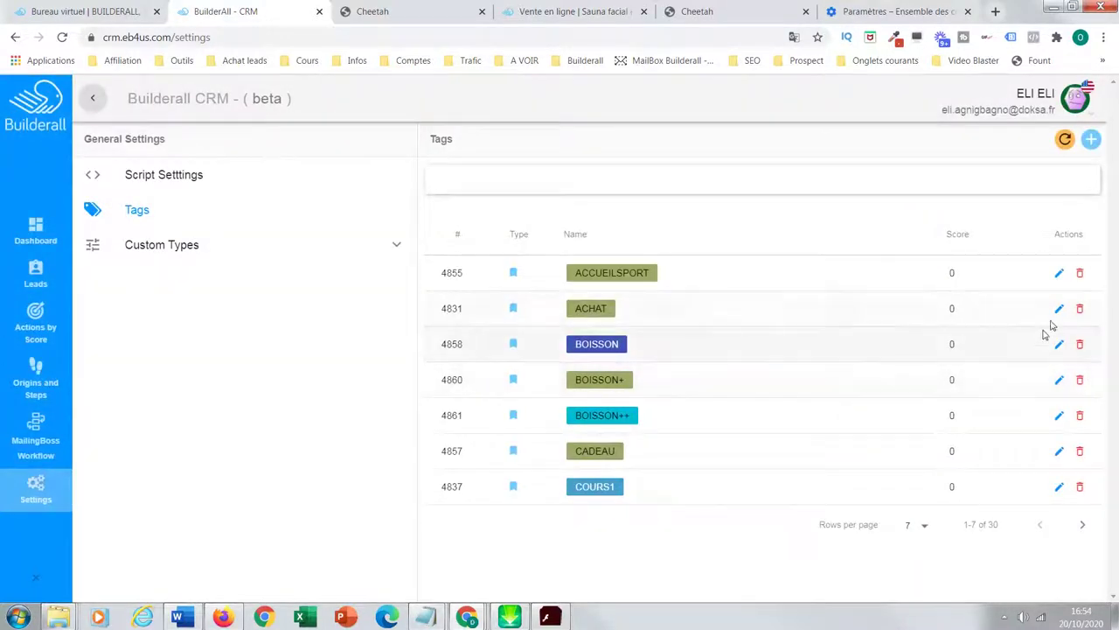
Delete the VISITE SAUNA tag from the last page of the tags list and confirm its removal
{"action": "left_click", "coordinate": [1080, 526]}
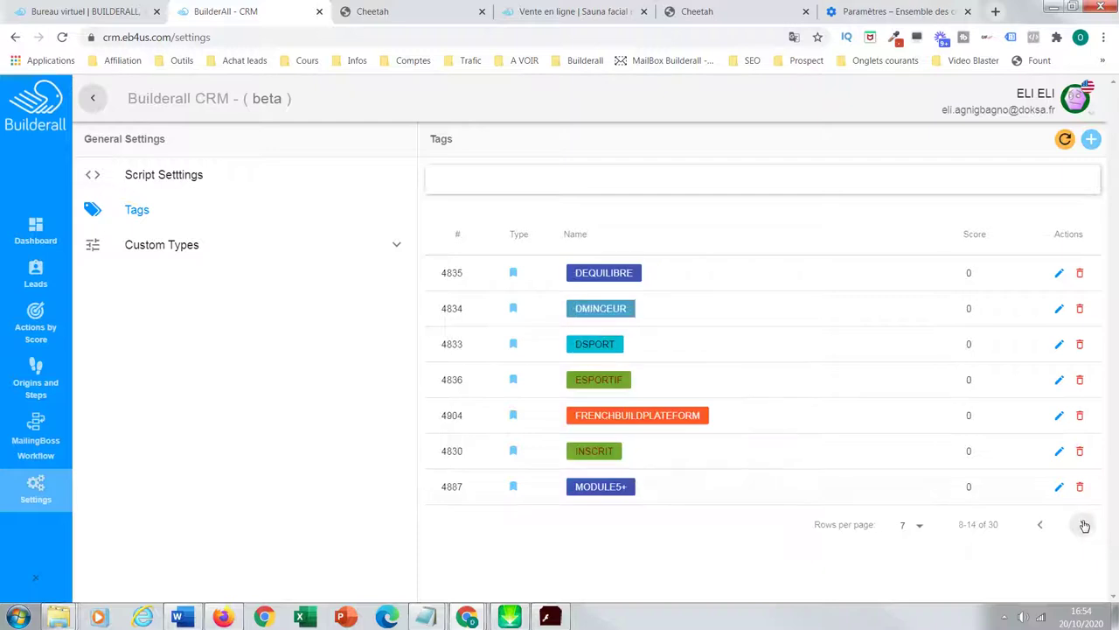
{"action": "left_click", "coordinate": [1082, 525]}
{"action": "left_click", "coordinate": [1083, 525]}
{"action": "left_click", "coordinate": [1083, 525]}
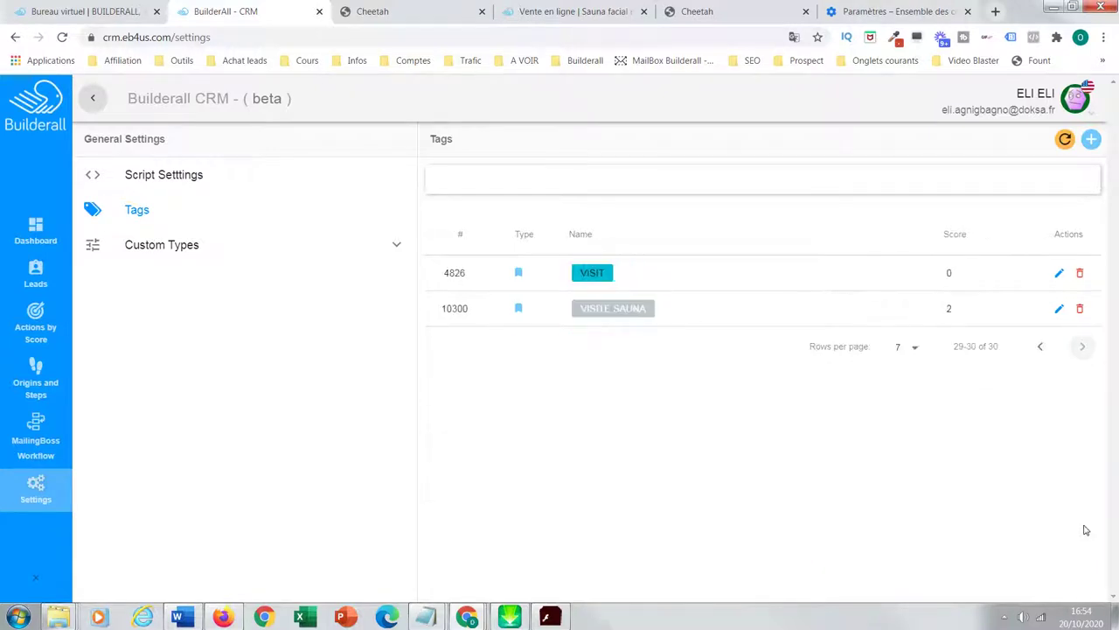
{"action": "left_click", "coordinate": [1081, 311]}
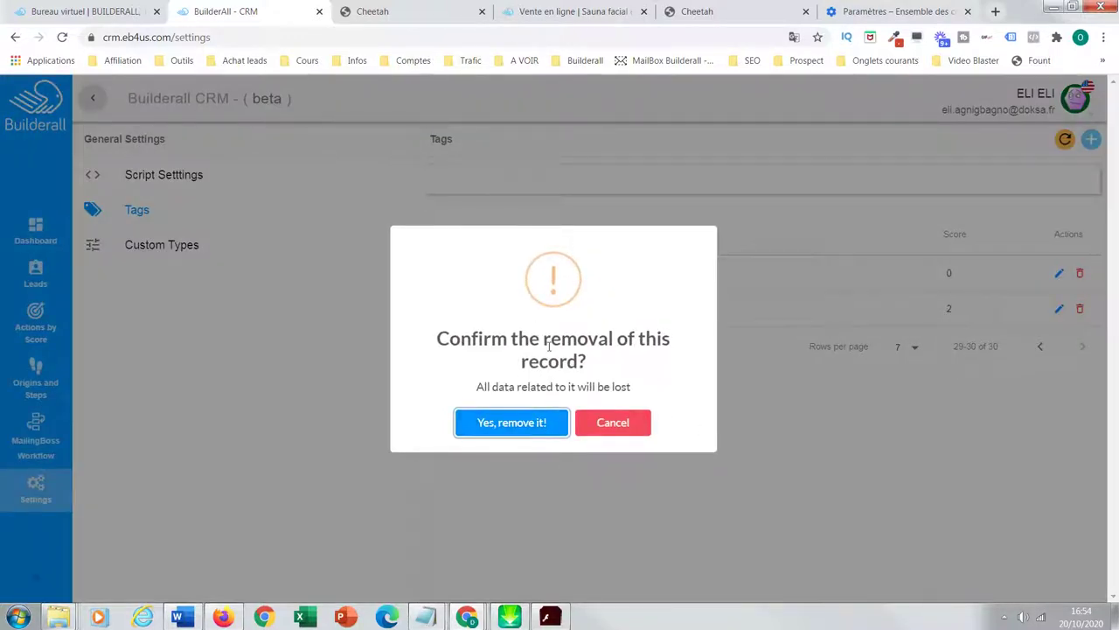
{"action": "left_click", "coordinate": [522, 425]}
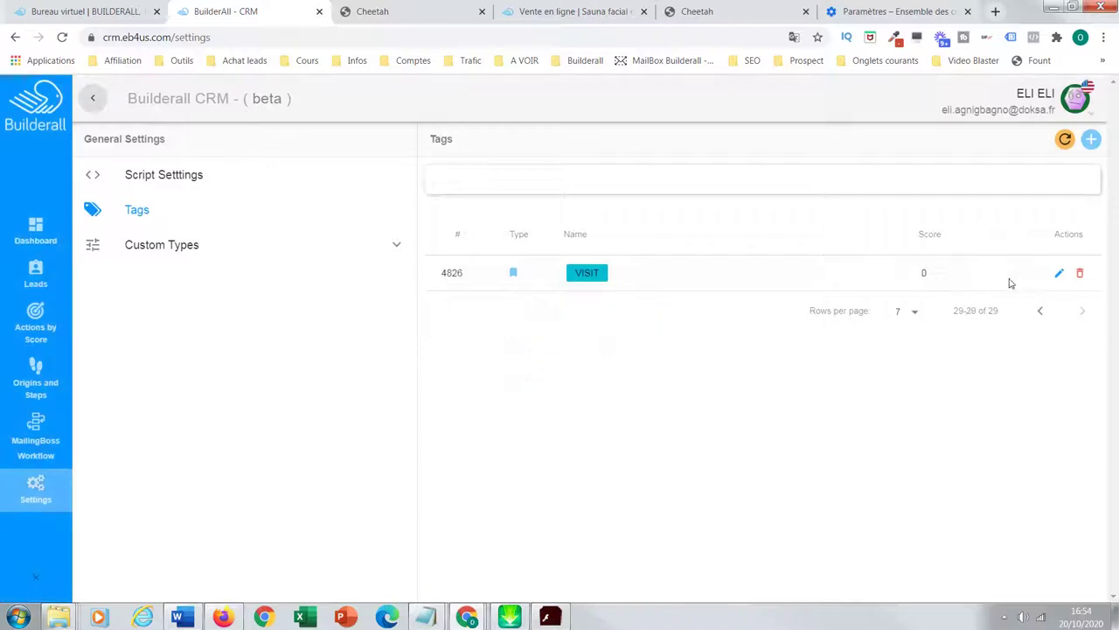
Examine the interface languages offered in the account menu without choosing one, including the logout option
{"action": "left_click", "coordinate": [1095, 116]}
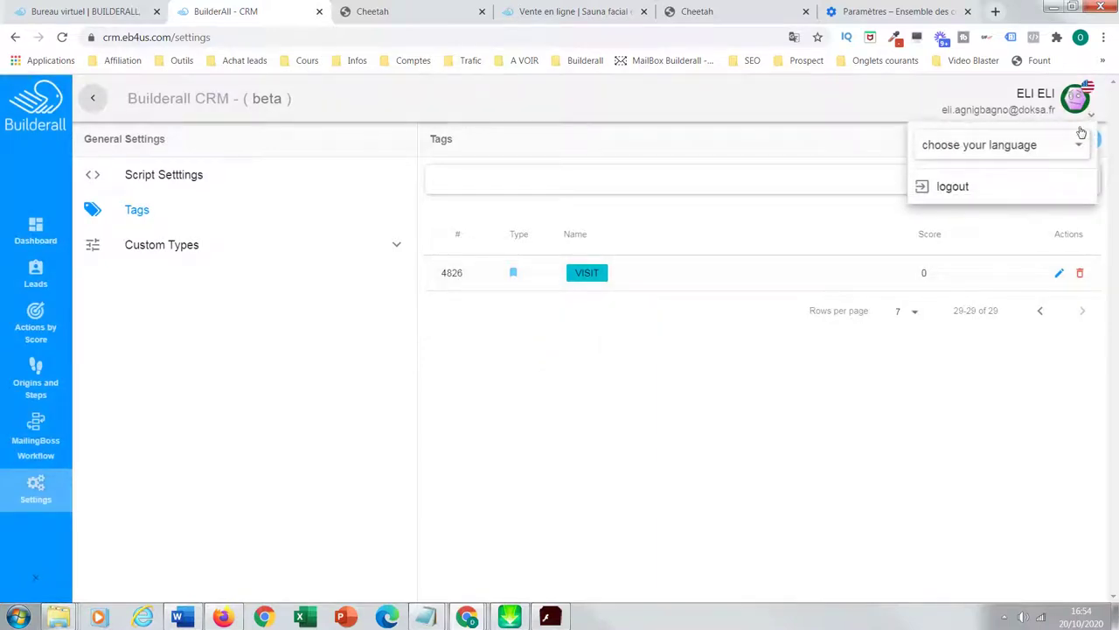
{"action": "left_click", "coordinate": [1081, 148]}
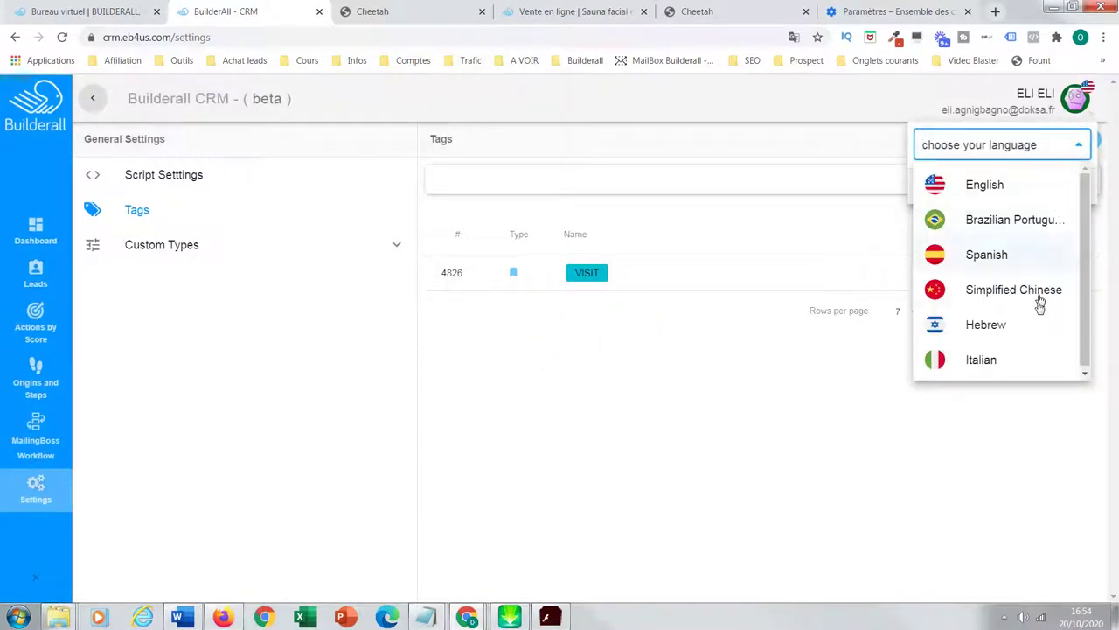
{"action": "left_click_drag", "start_coordinate": [1086, 222], "coordinate": [1087, 257]}
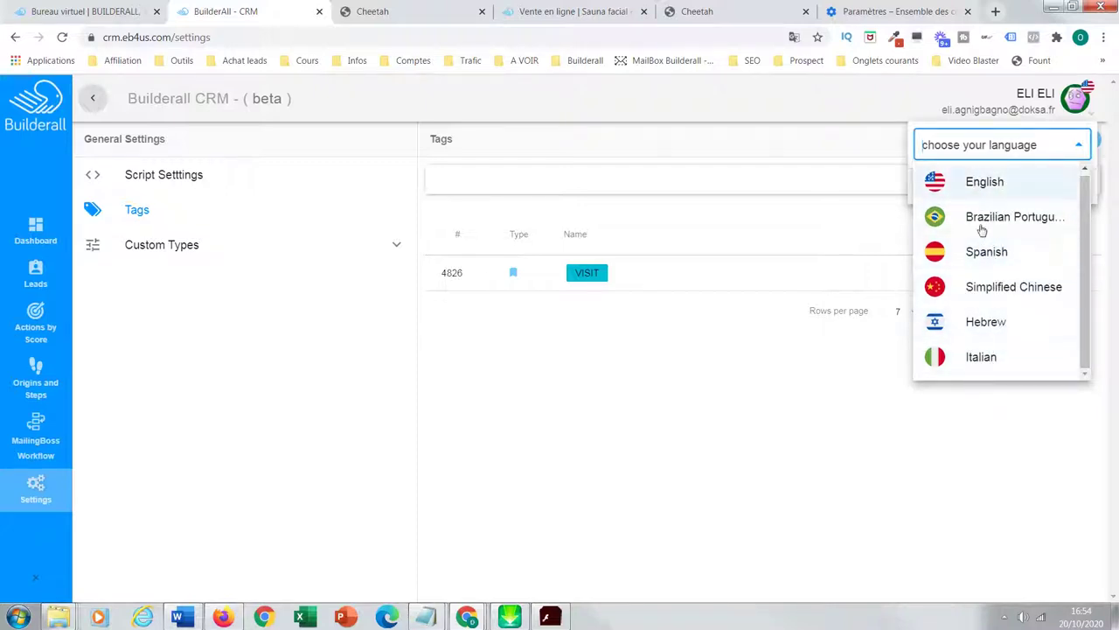
{"action": "left_click_drag", "start_coordinate": [1082, 349], "coordinate": [1074, 197]}
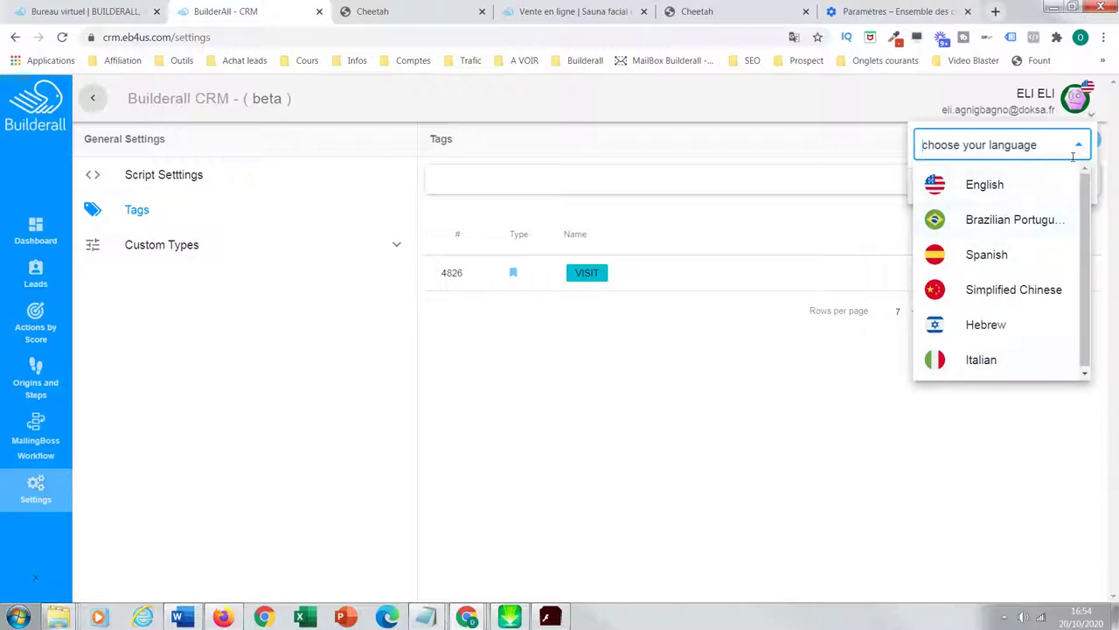
{"action": "left_click", "coordinate": [831, 128]}
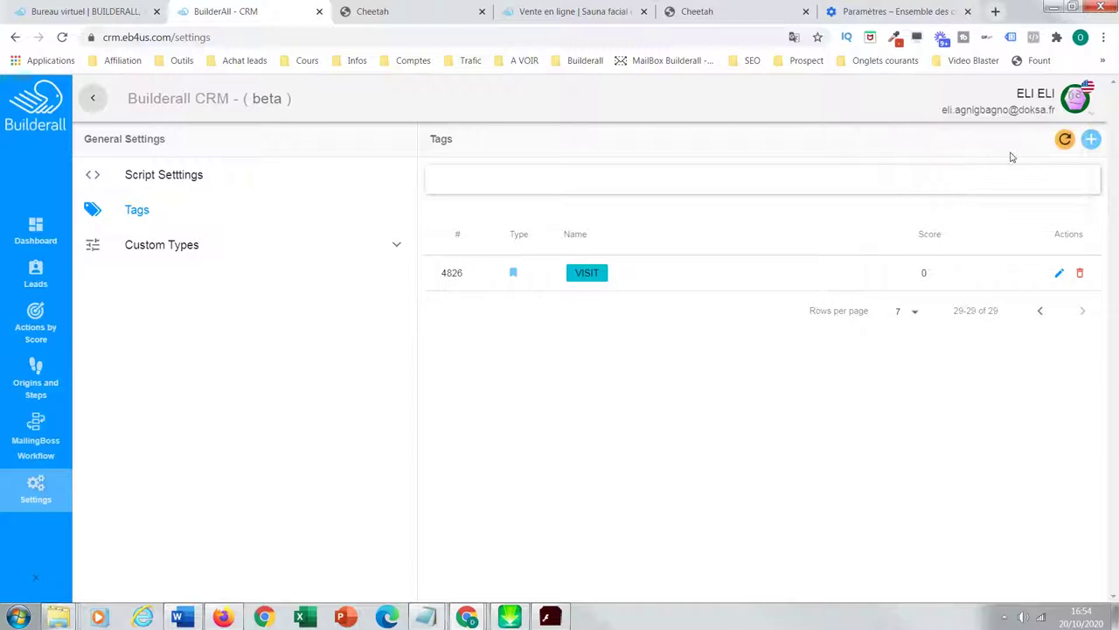
{"action": "left_click", "coordinate": [1074, 101]}
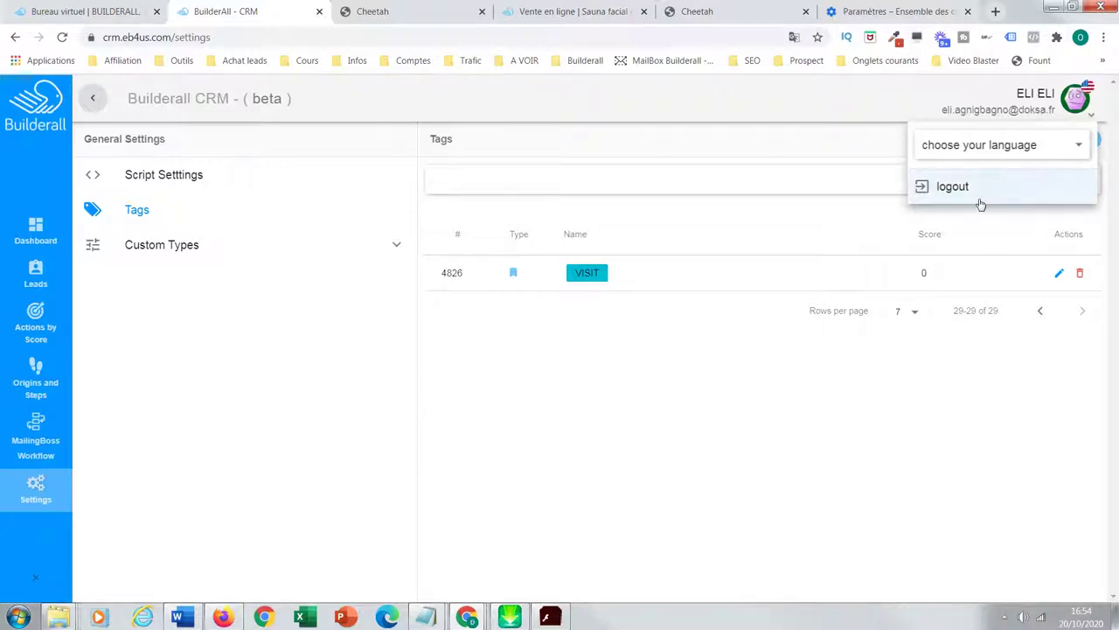
{"action": "left_click", "coordinate": [1088, 85]}
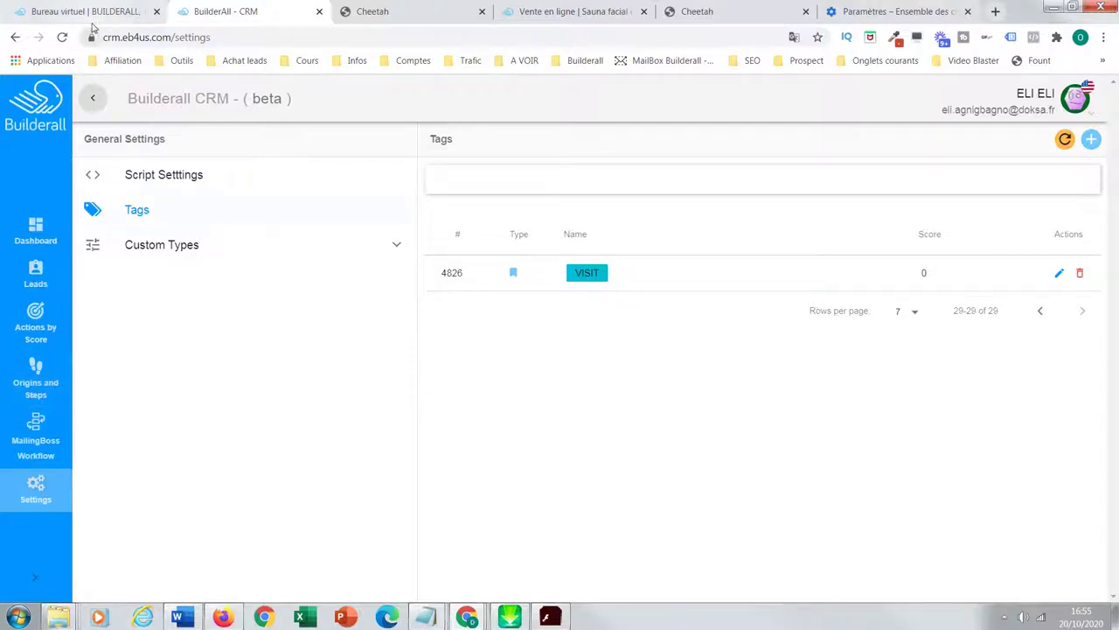
Switch to Cheetah, activate the CRM in the Vente en ligne site's settings, save them and republish the site
{"action": "left_click", "coordinate": [376, 12]}
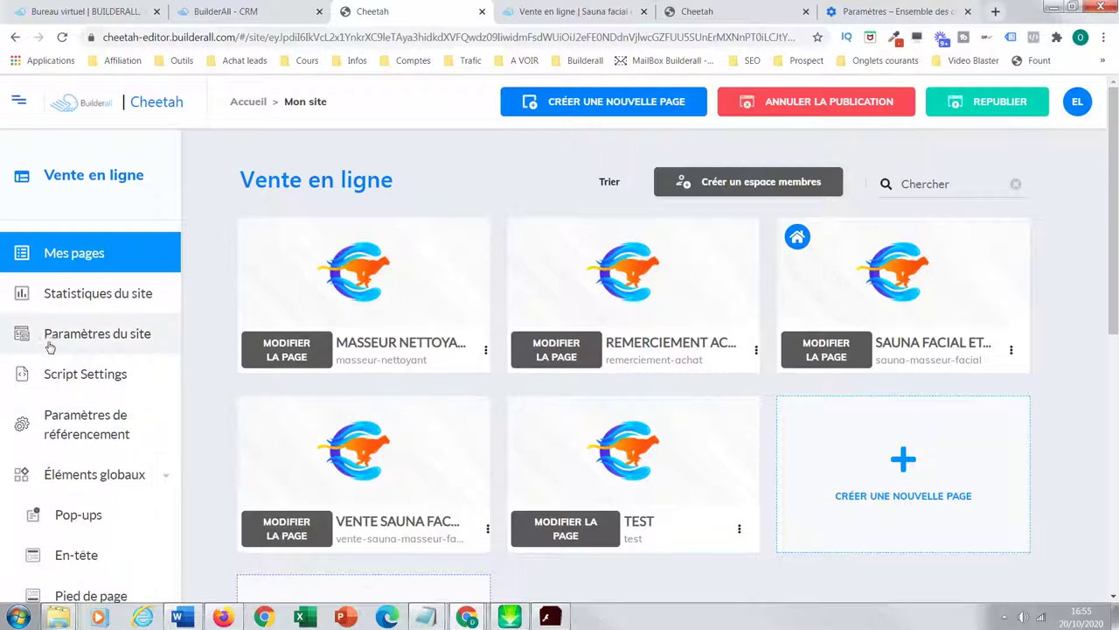
{"action": "mouse_move", "coordinate": [258, 285]}
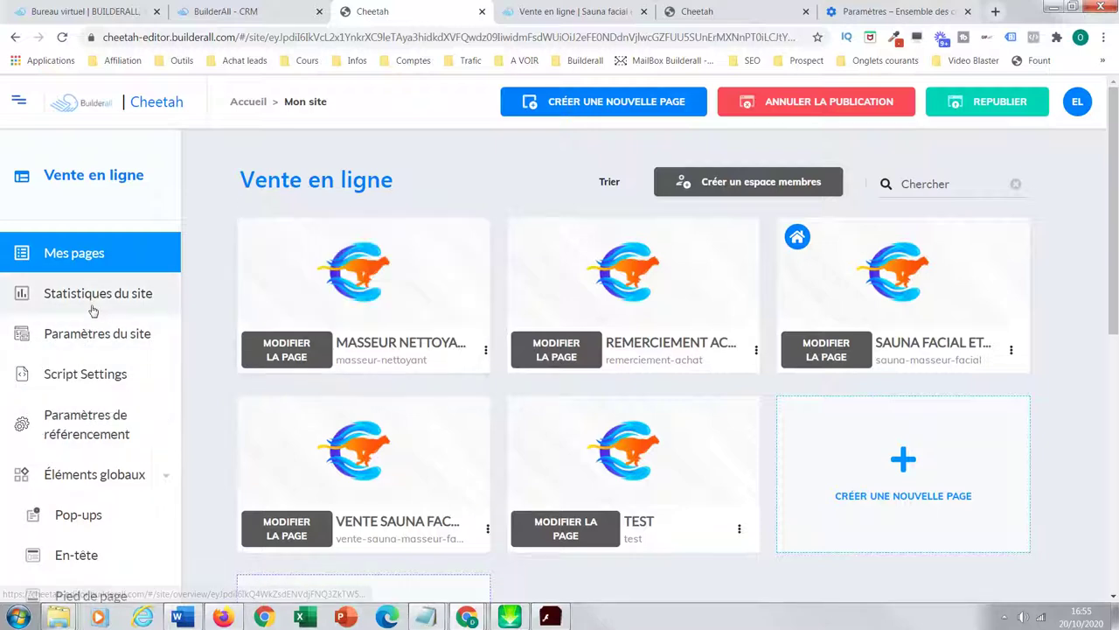
{"action": "left_click", "coordinate": [105, 341]}
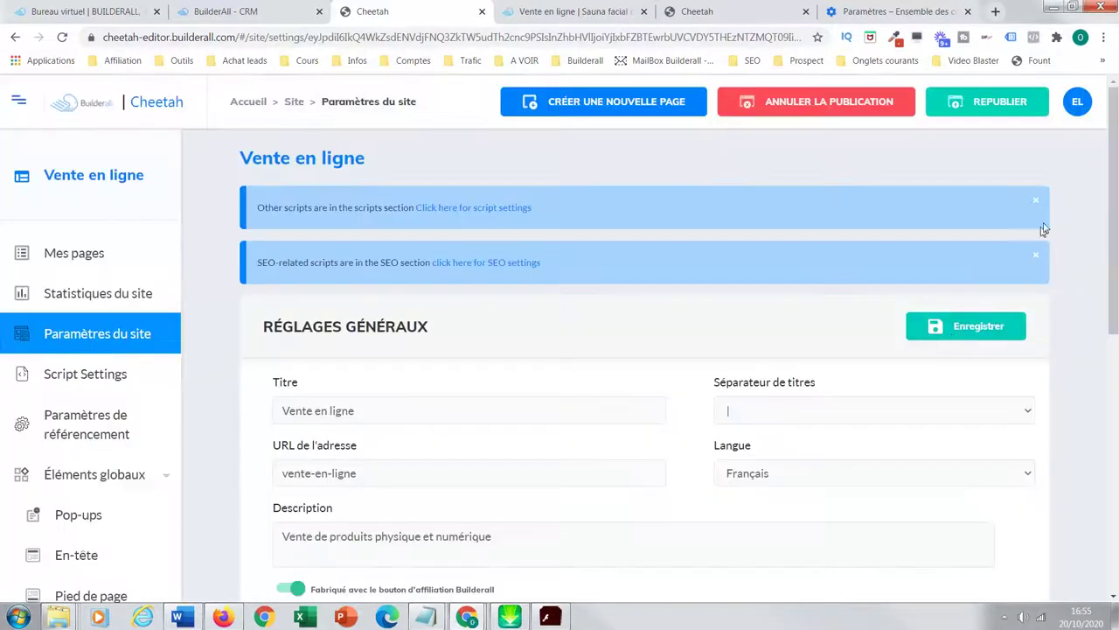
{"action": "scroll", "coordinate": [1114, 218], "scroll_direction": "down", "scroll_amount": 4}
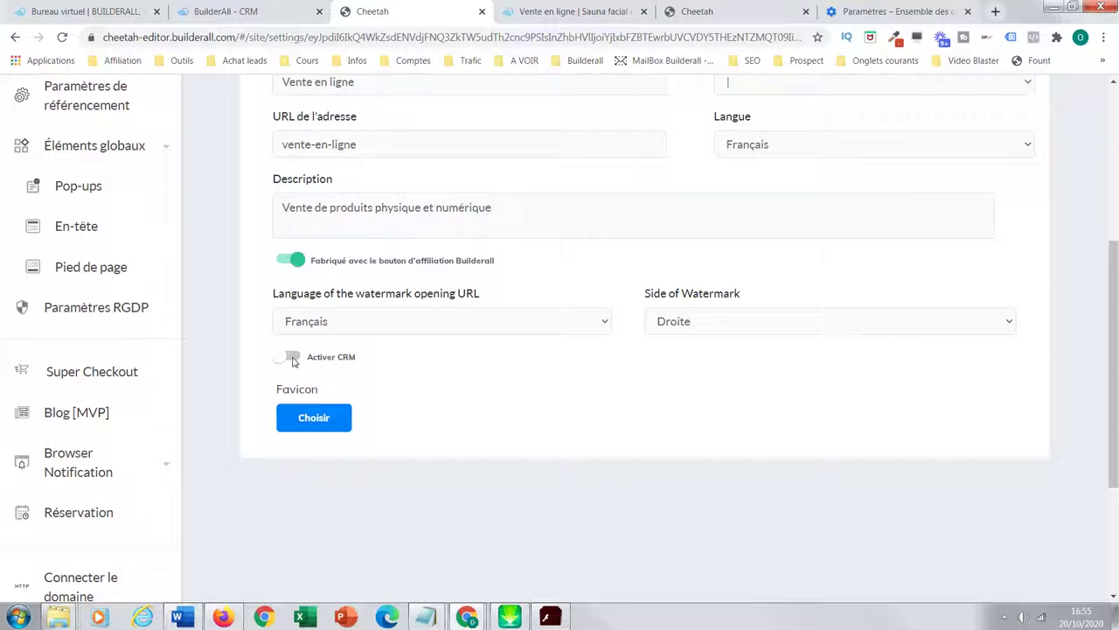
{"action": "left_click", "coordinate": [292, 358]}
{"action": "scroll", "coordinate": [996, 254], "scroll_direction": "up", "scroll_amount": 2}
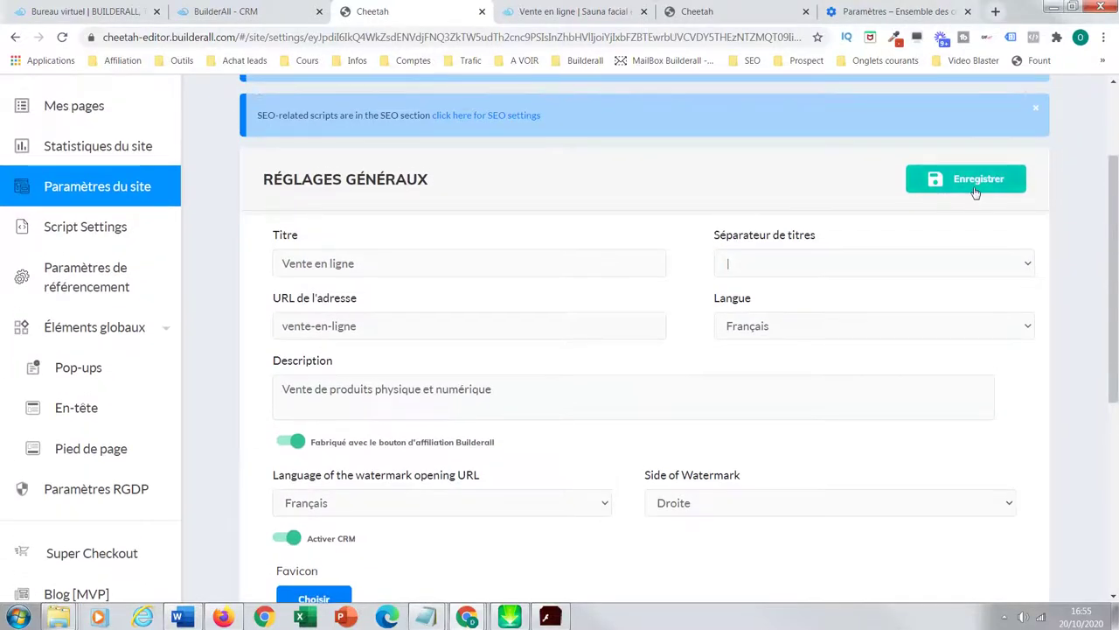
{"action": "left_click", "coordinate": [976, 188]}
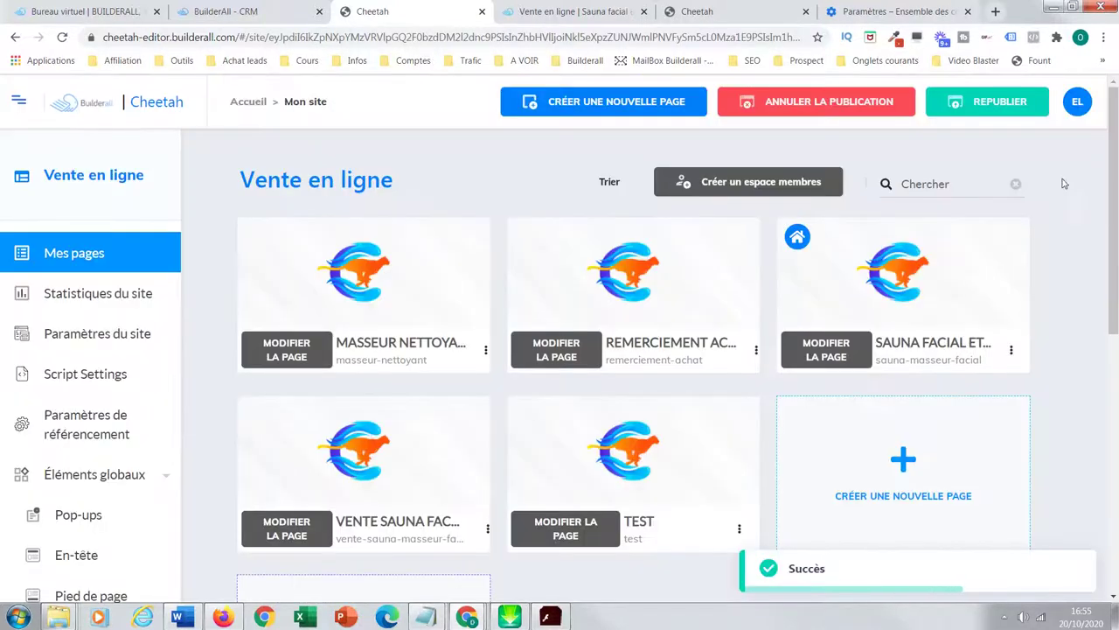
{"action": "left_click", "coordinate": [989, 105]}
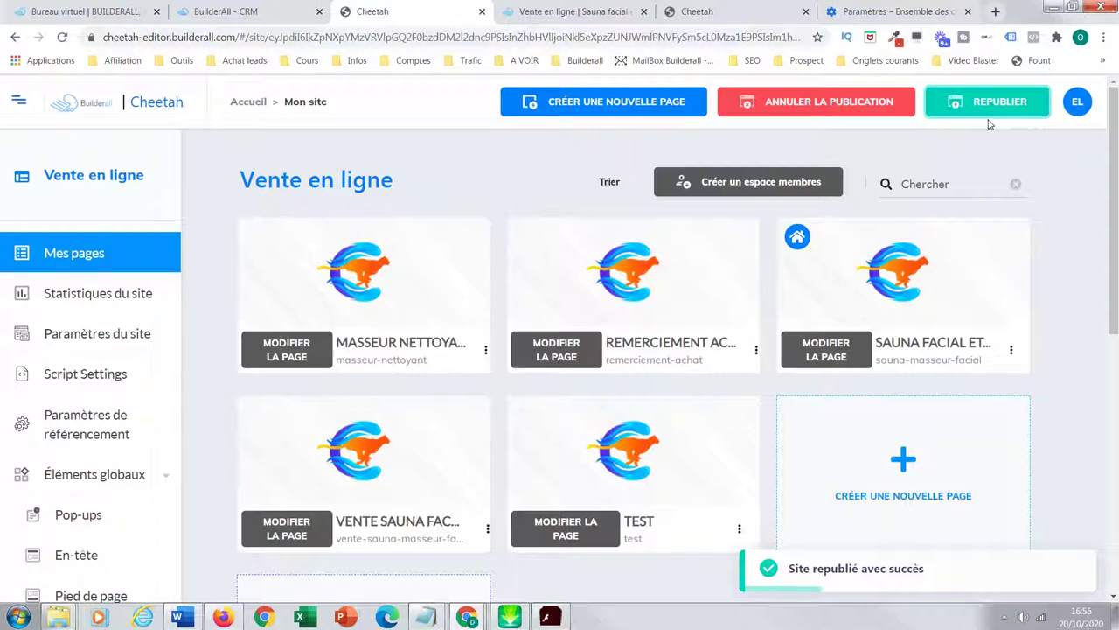
{"action": "mouse_move", "coordinate": [632, 271]}
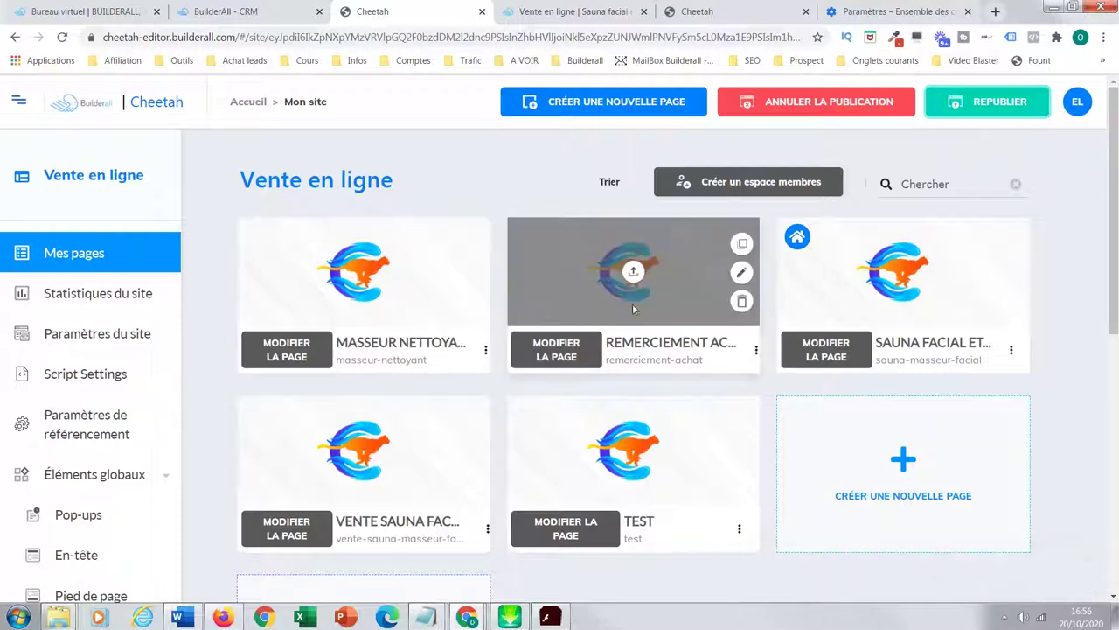
Back in the Builderall CRM, start a new origin under Origins and Steps and name it Tunnel Sauner
{"action": "left_click", "coordinate": [227, 12]}
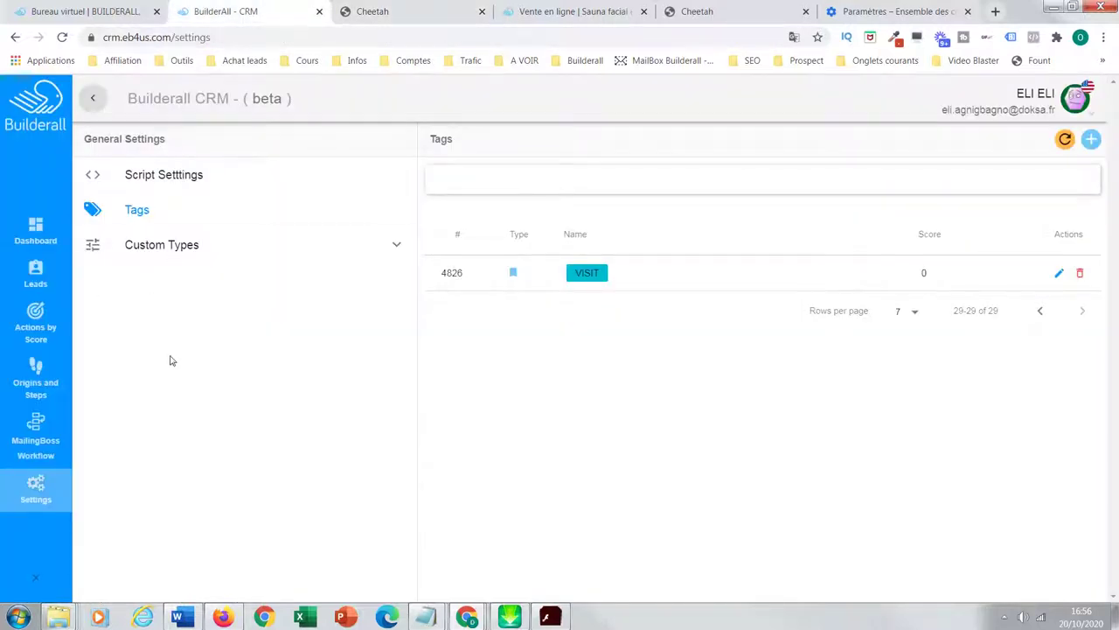
{"action": "left_click", "coordinate": [37, 374]}
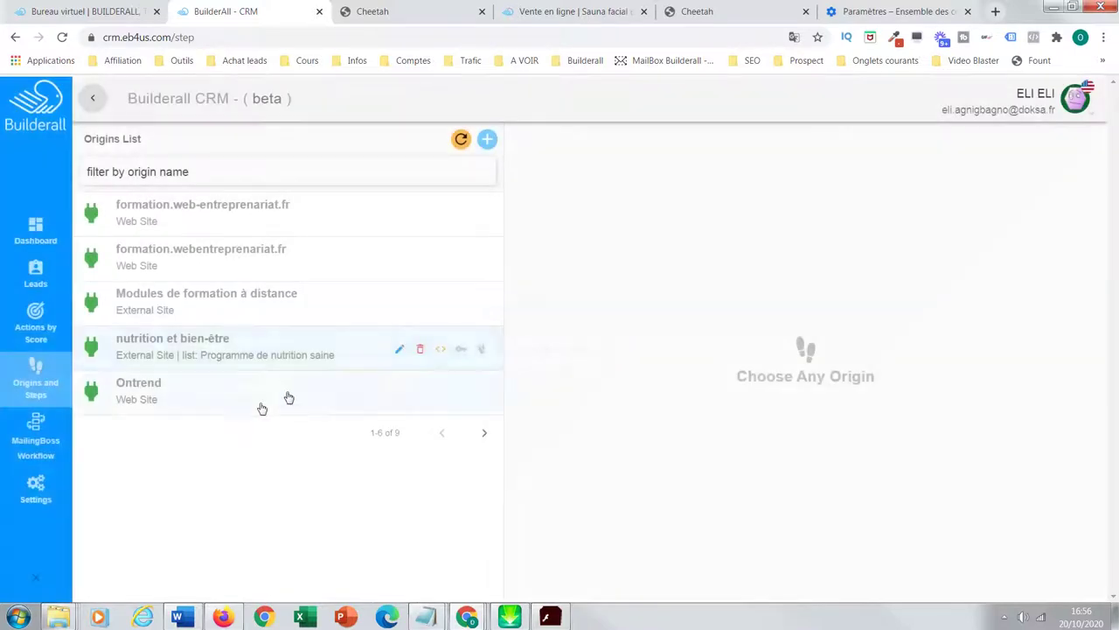
{"action": "left_click", "coordinate": [488, 140]}
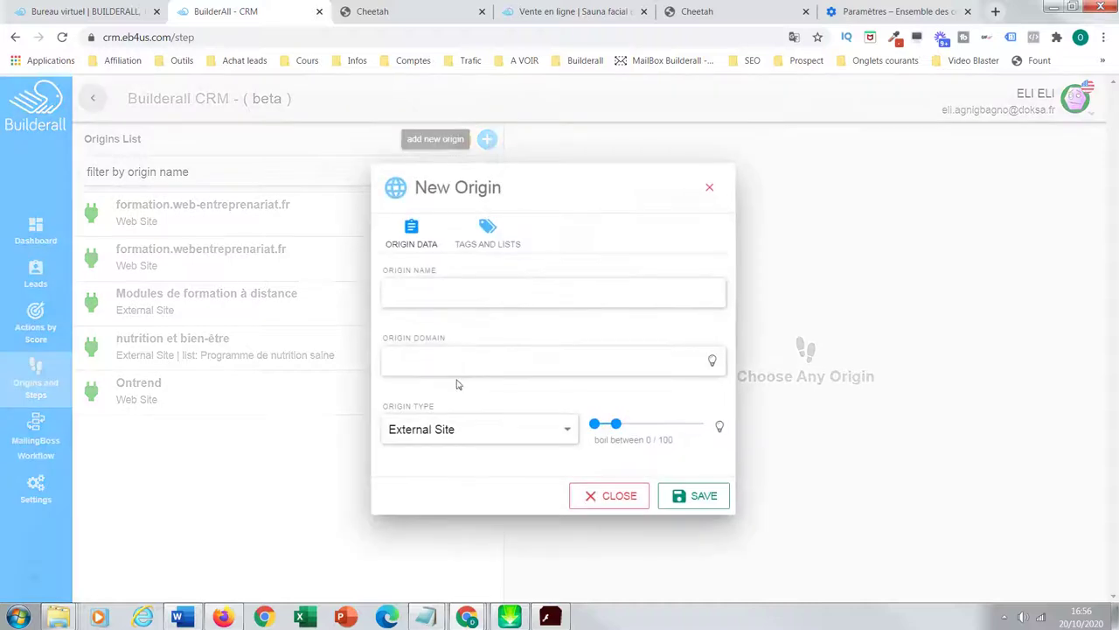
{"action": "left_click", "coordinate": [461, 296]}
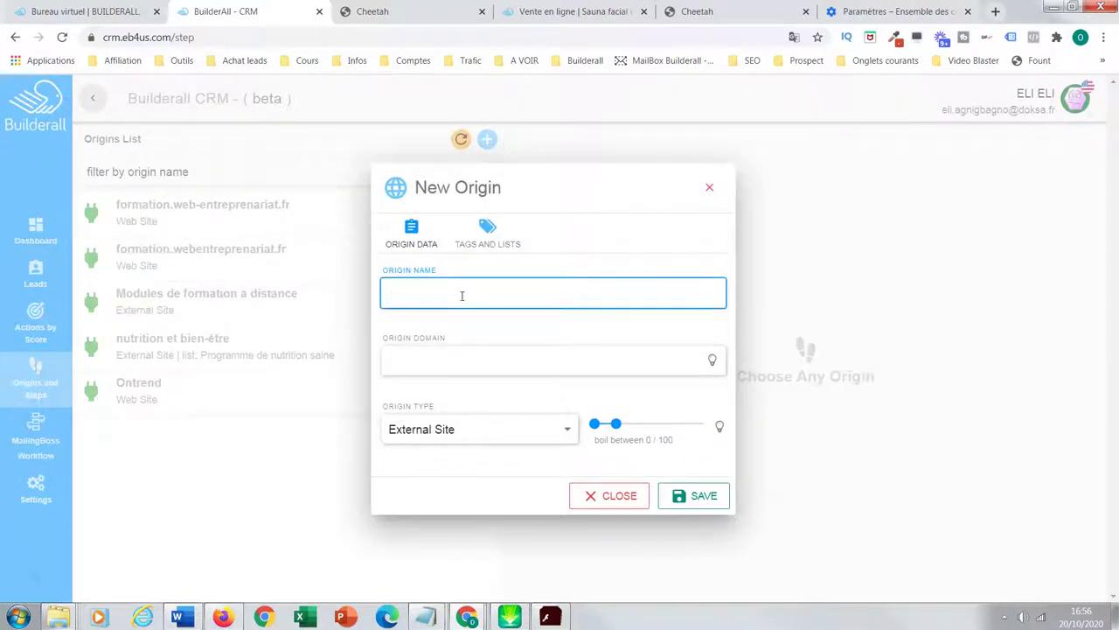
{"action": "type", "text": "Tunnel Sauner"}
Copy the web address of the published Vente en ligne sauna page and paste it as the new origin's domain
{"action": "left_click", "coordinate": [433, 372]}
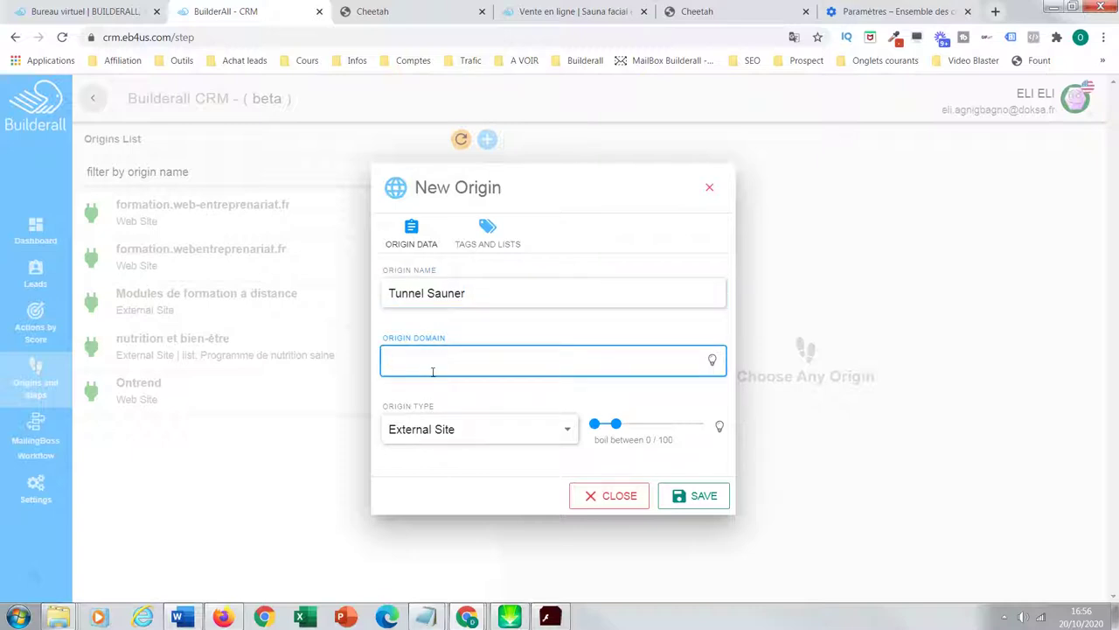
{"action": "left_click", "coordinate": [405, 17]}
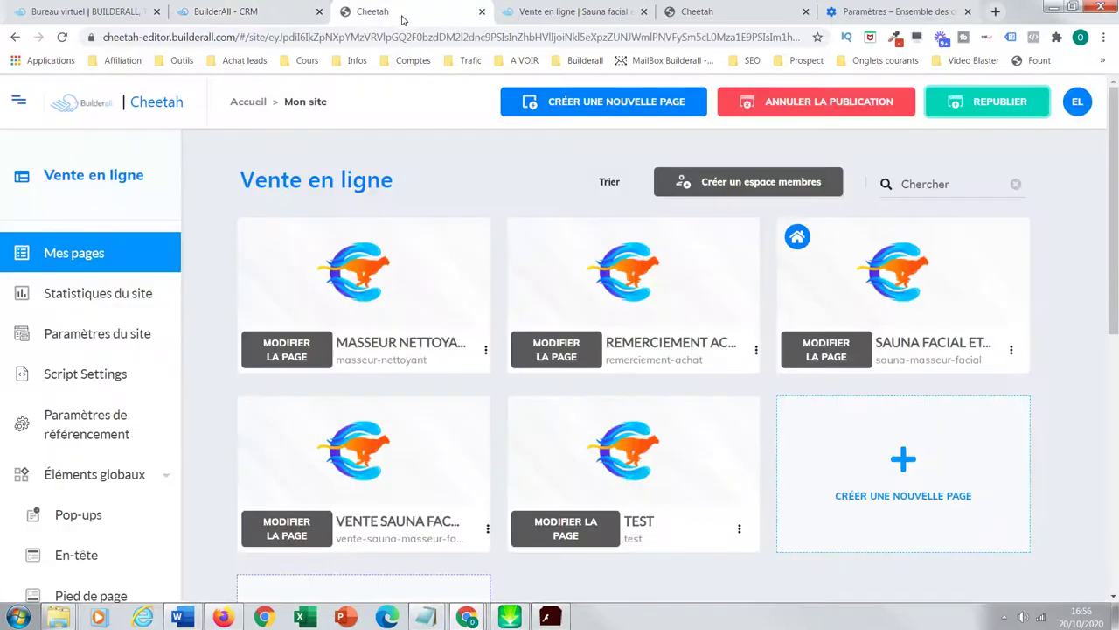
{"action": "left_click", "coordinate": [548, 16]}
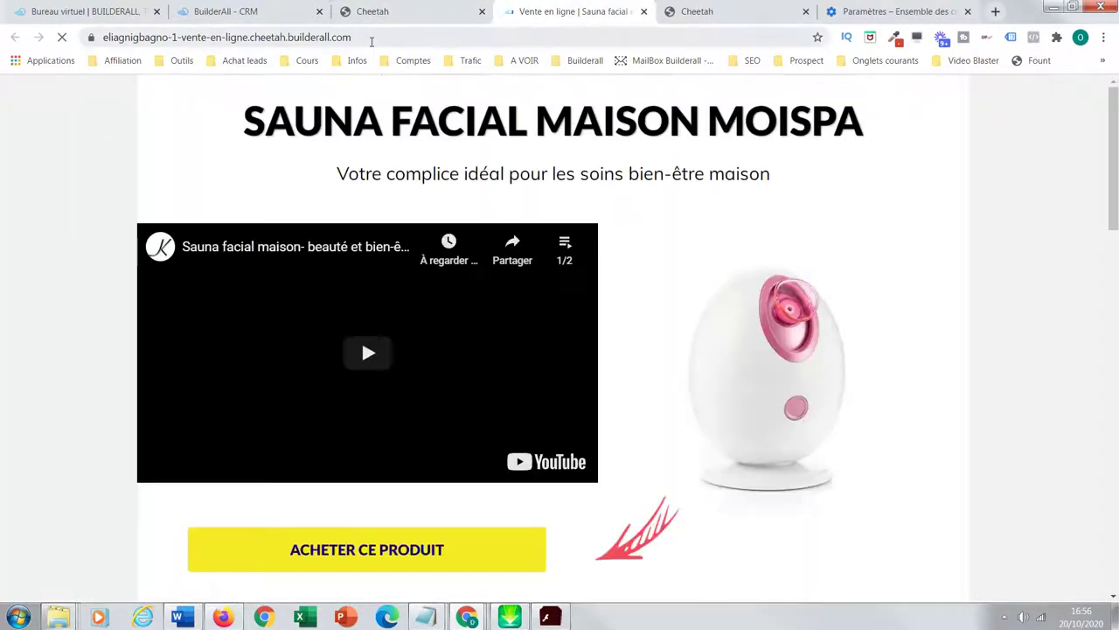
{"action": "left_click", "coordinate": [371, 38]}
{"action": "key", "text": "ctrl+c"}
{"action": "right_click", "coordinate": [232, 41]}
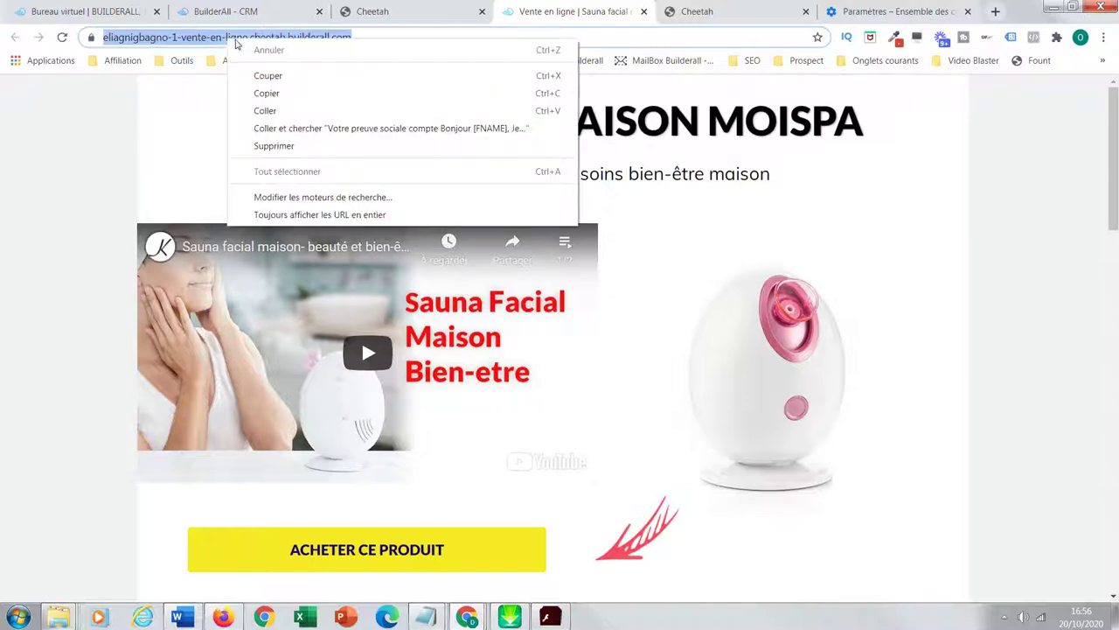
{"action": "left_click", "coordinate": [274, 92]}
{"action": "left_click", "coordinate": [220, 12]}
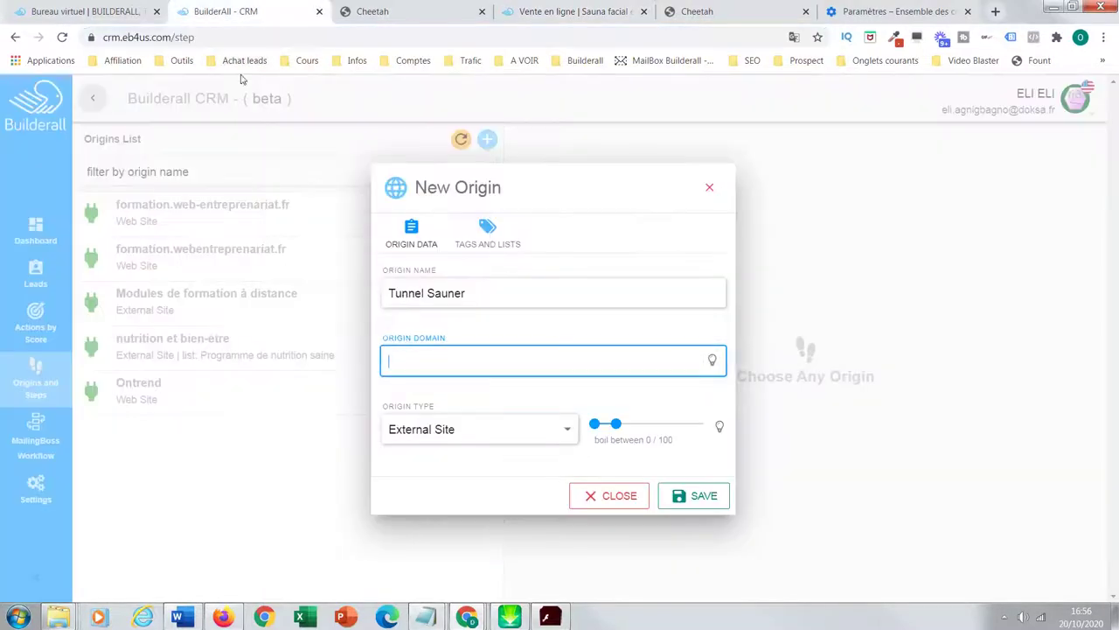
{"action": "right_click", "coordinate": [407, 358]}
{"action": "left_click", "coordinate": [448, 446]}
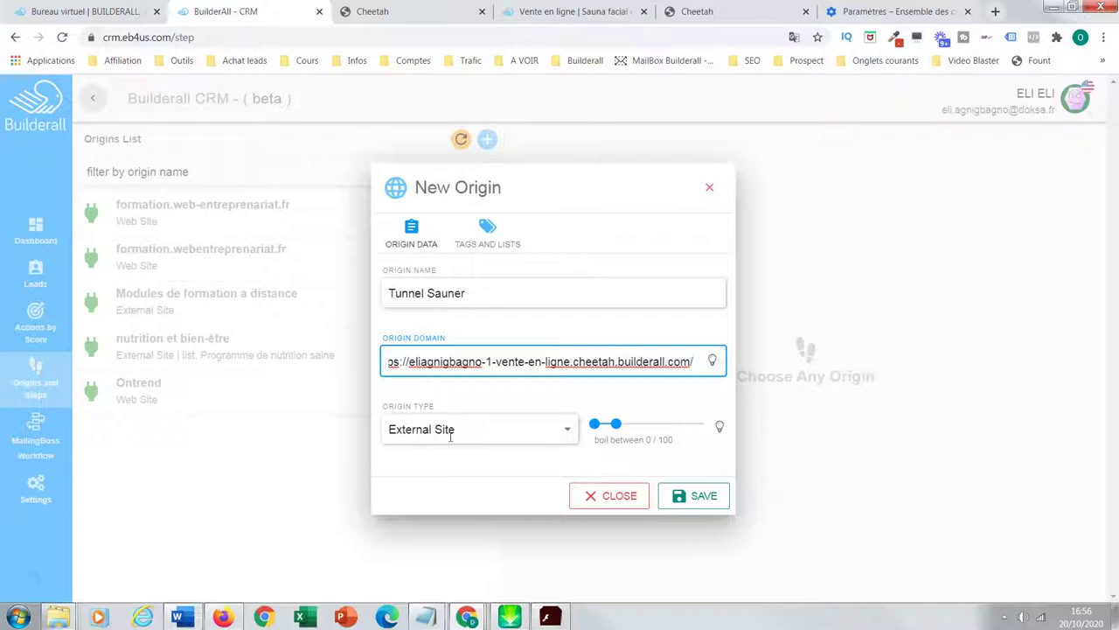
Set the origin's boil range to 0 / 0, keep External Site as its type, and save the new origin
{"action": "left_click", "coordinate": [477, 462]}
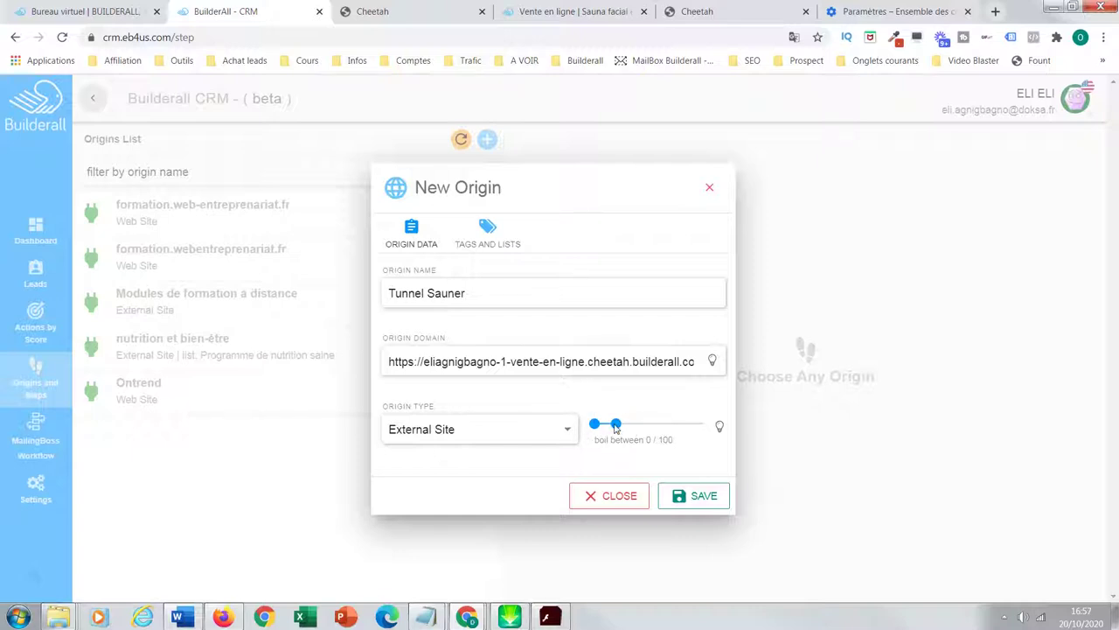
{"action": "left_click", "coordinate": [616, 425]}
{"action": "left_click_drag", "start_coordinate": [616, 425], "coordinate": [596, 430]}
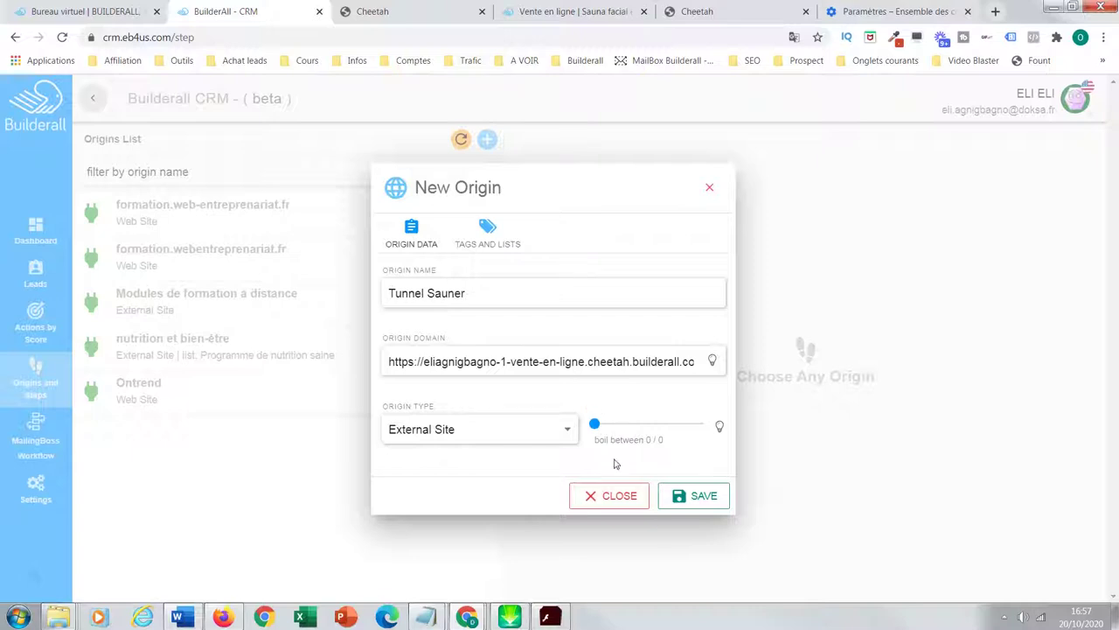
{"action": "left_click", "coordinate": [703, 498]}
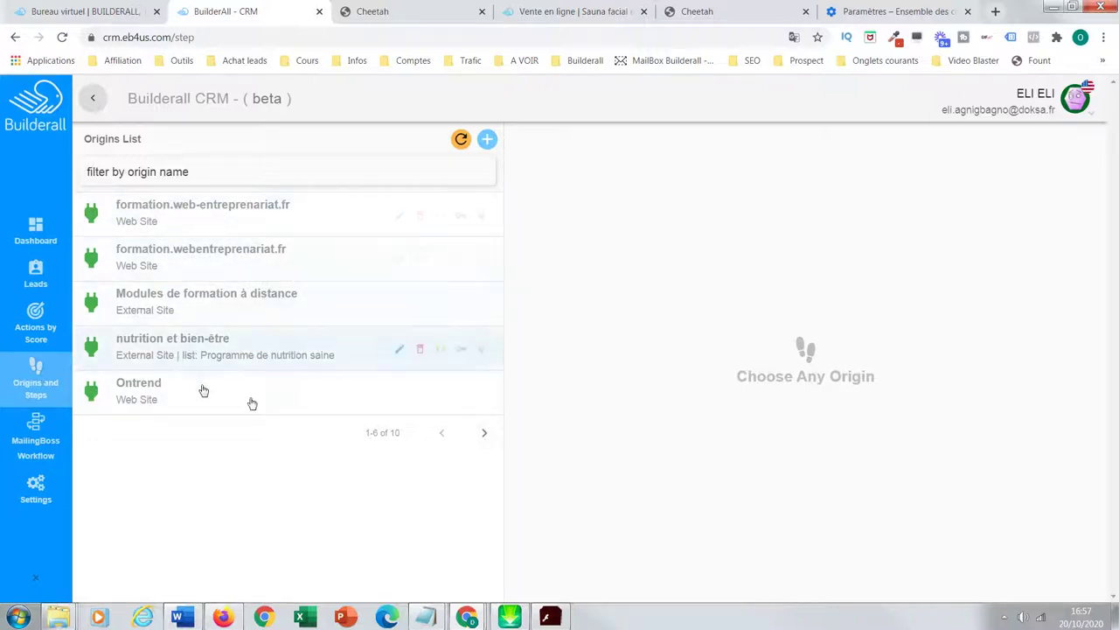
Find the Tunnel Sauner origin on the second page of the origins list and view its steps
{"action": "left_click_drag", "start_coordinate": [400, 432], "coordinate": [367, 432]}
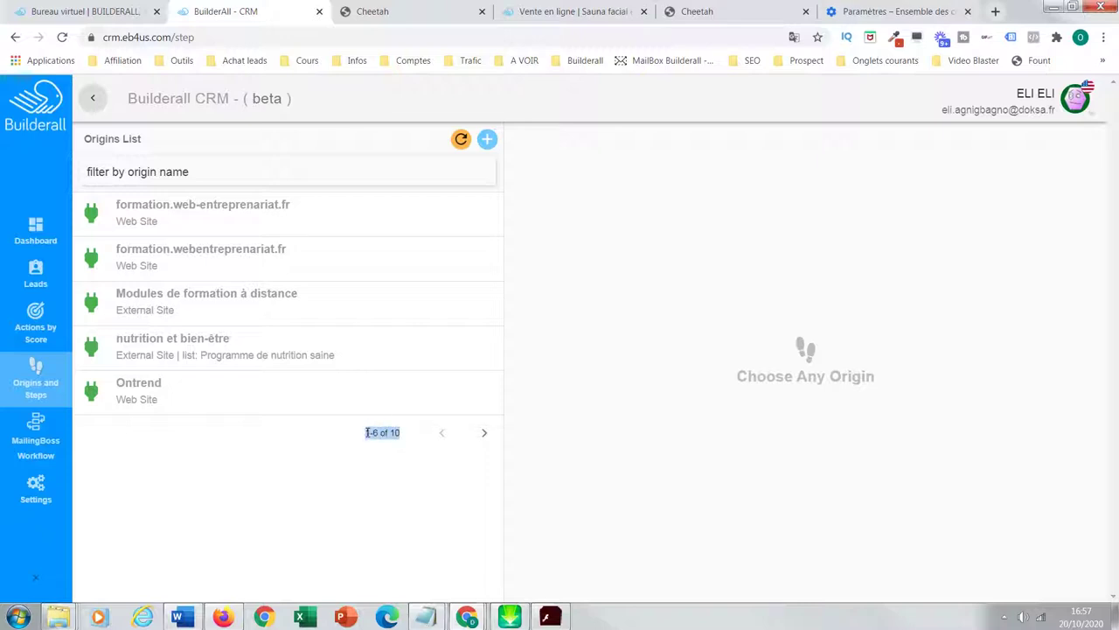
{"action": "left_click", "coordinate": [483, 435]}
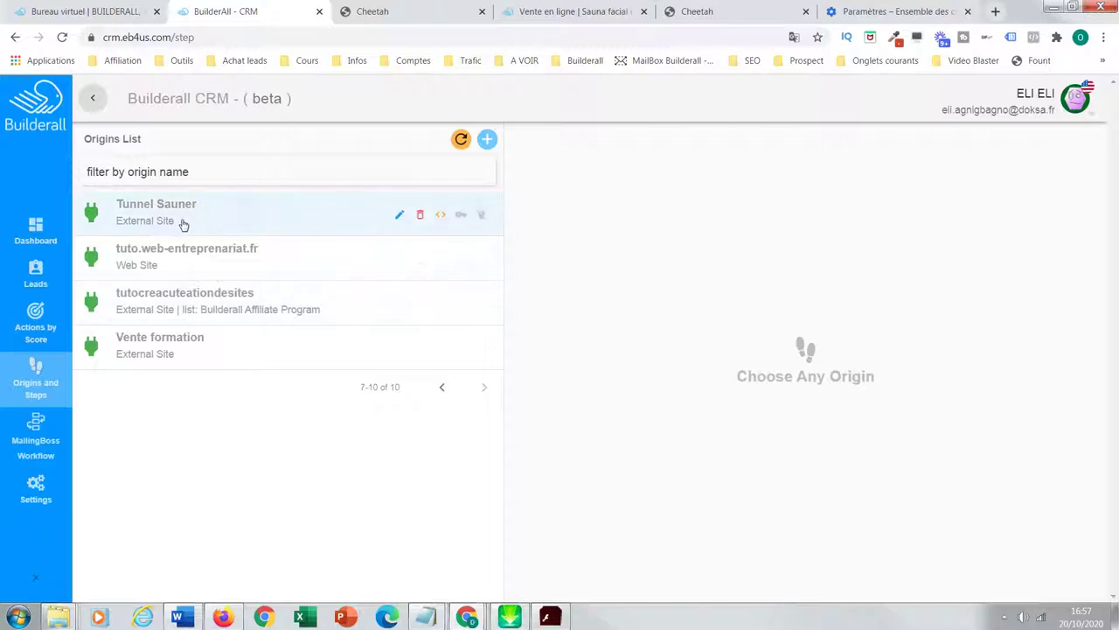
{"action": "left_click", "coordinate": [284, 223]}
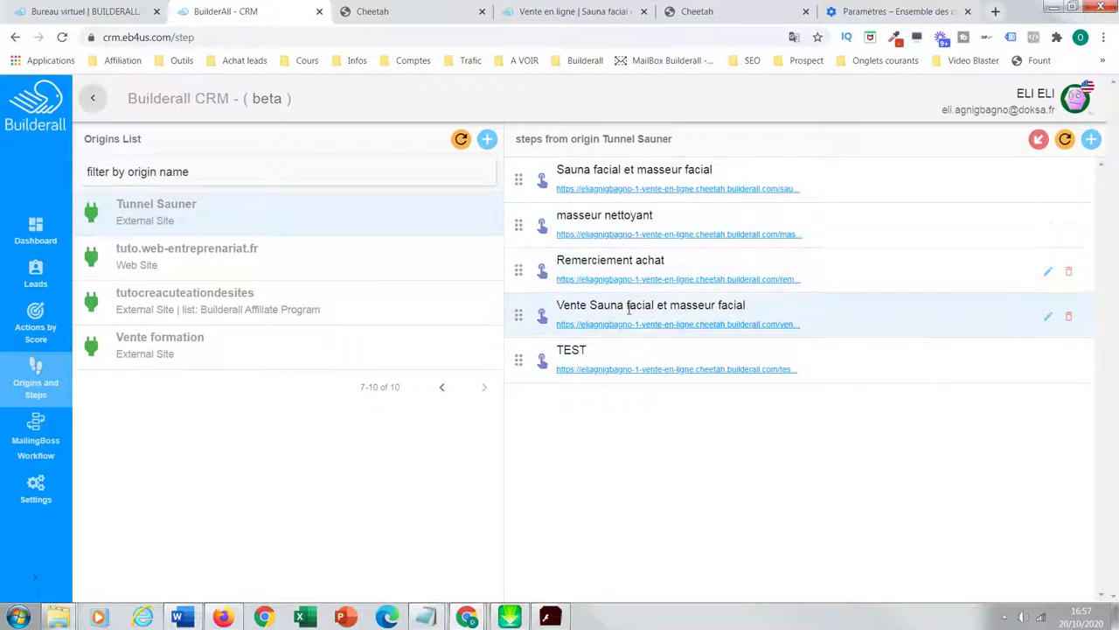
Check the pages of the Vente en ligne site in Cheetah against the Tunnel Sauner steps in the CRM
{"action": "left_click", "coordinate": [412, 19]}
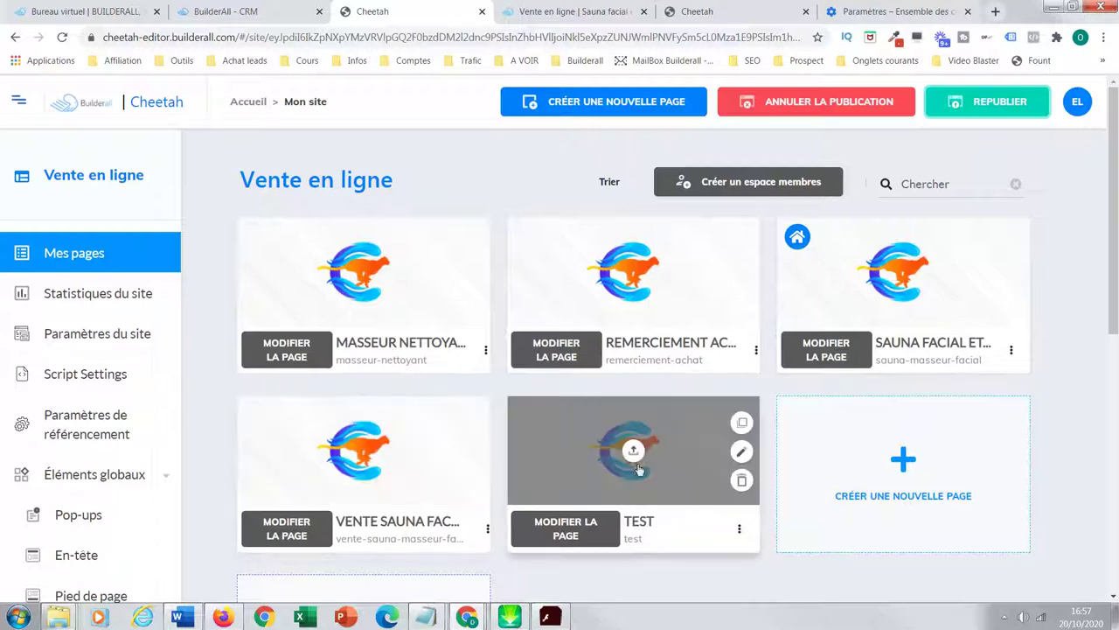
{"action": "left_click", "coordinate": [252, 14]}
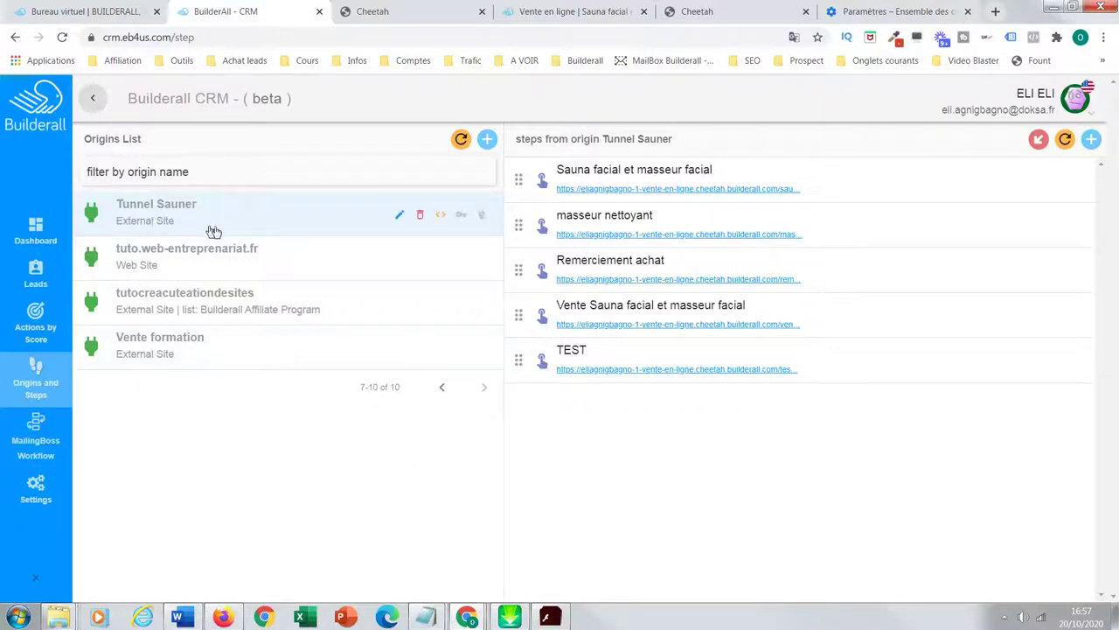
Go to the tags list in the CRM settings and view the blank new tag form, closing it without saving
{"action": "left_click", "coordinate": [36, 492]}
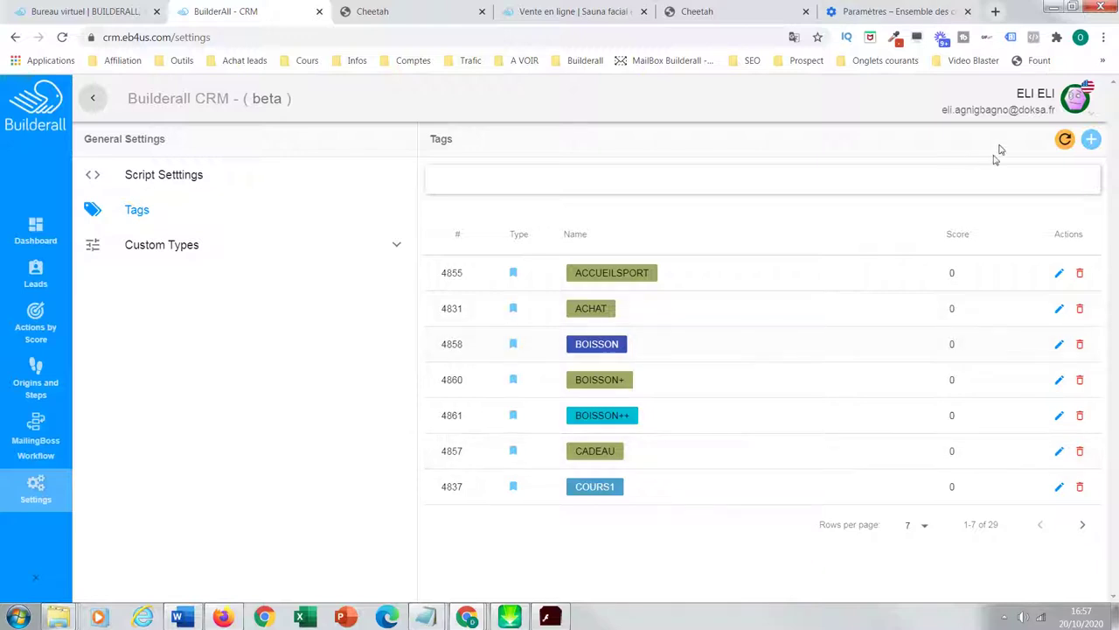
{"action": "left_click", "coordinate": [1091, 139]}
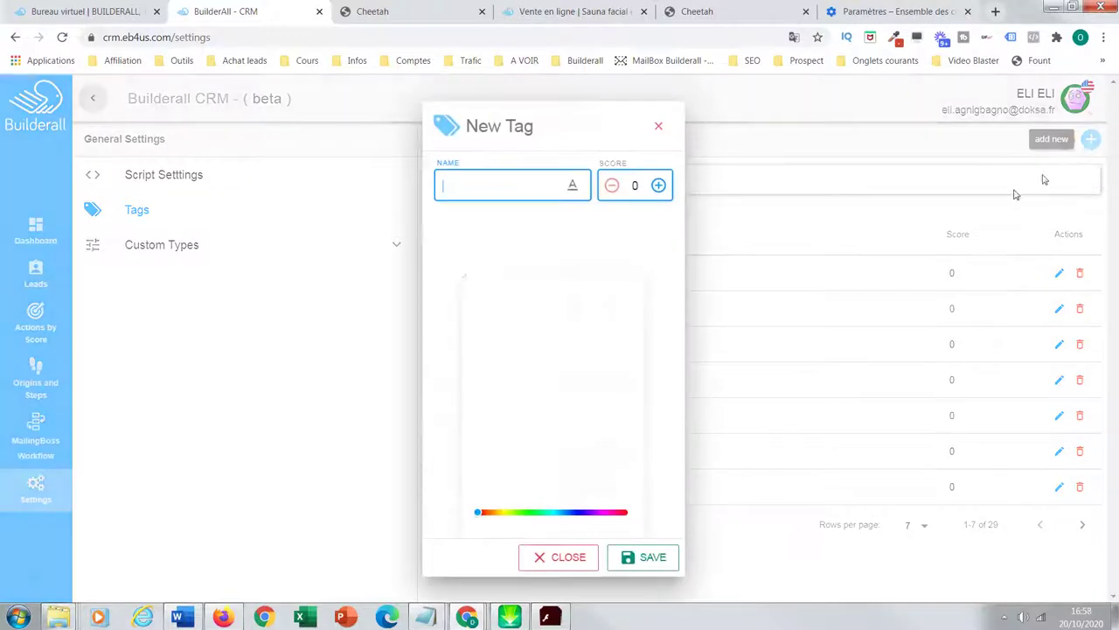
{"action": "left_click", "coordinate": [660, 127]}
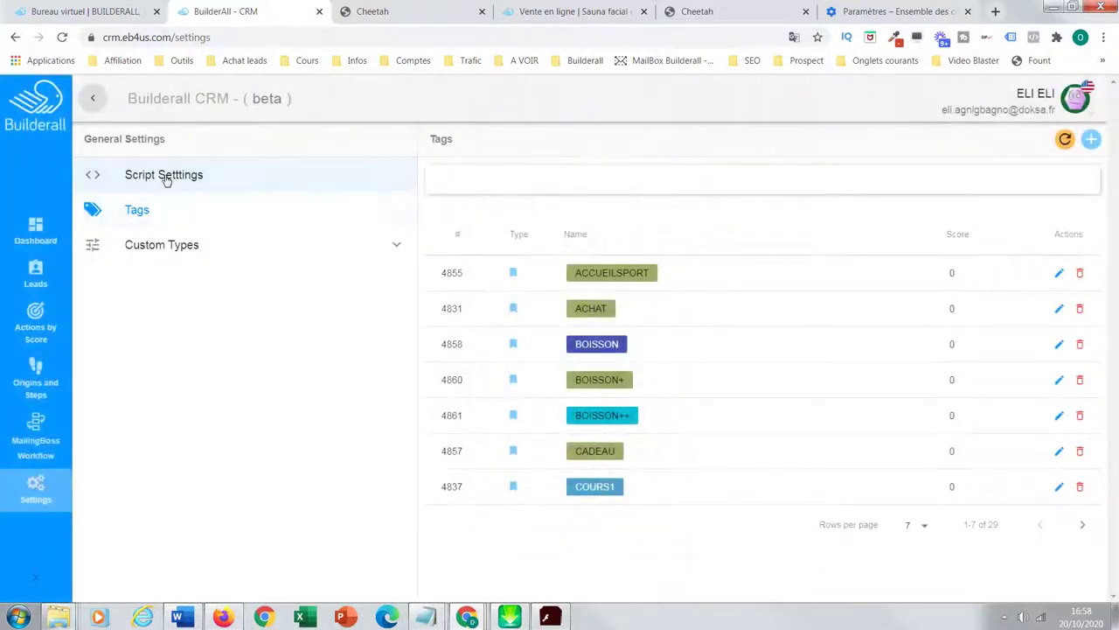
Show the script settings and copy the CRM tracking script
{"action": "left_click", "coordinate": [163, 177]}
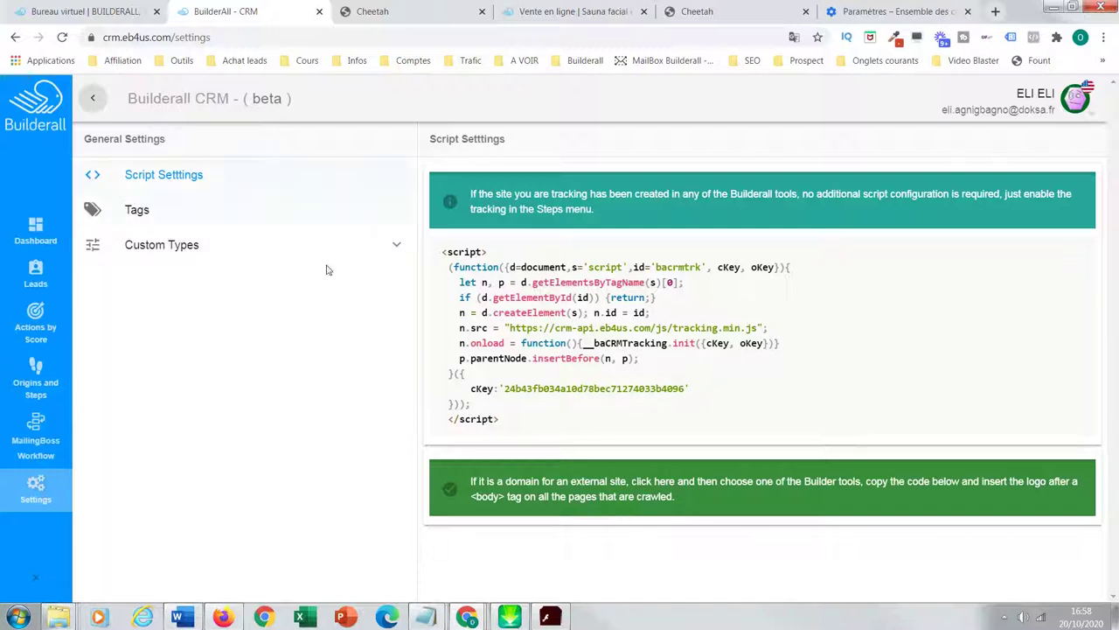
{"action": "left_click", "coordinate": [1071, 261]}
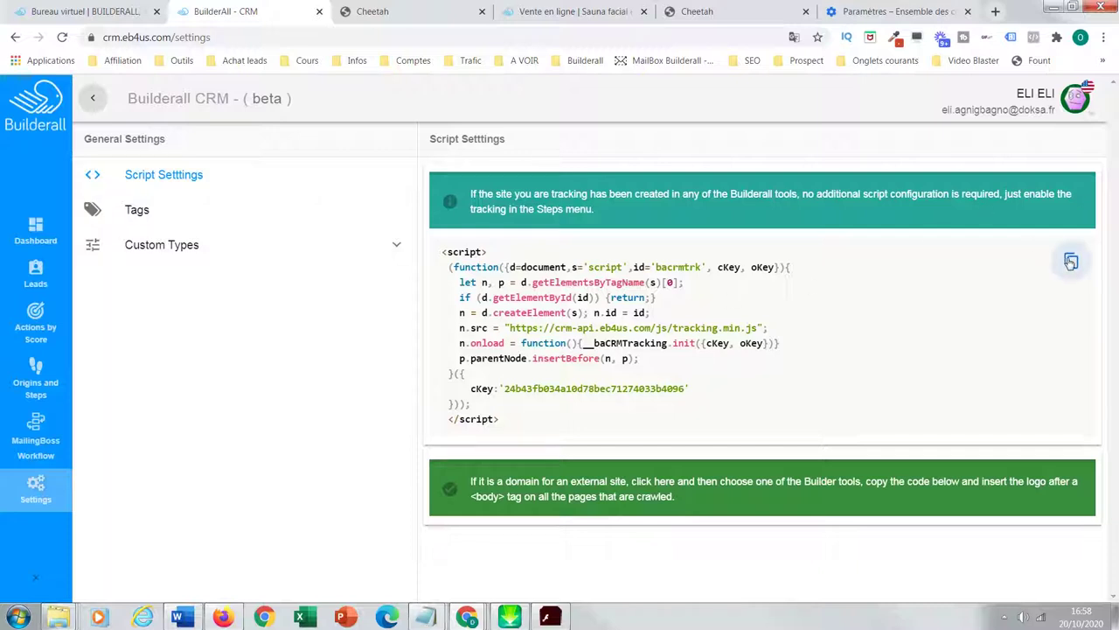
{"action": "left_click", "coordinate": [1071, 261]}
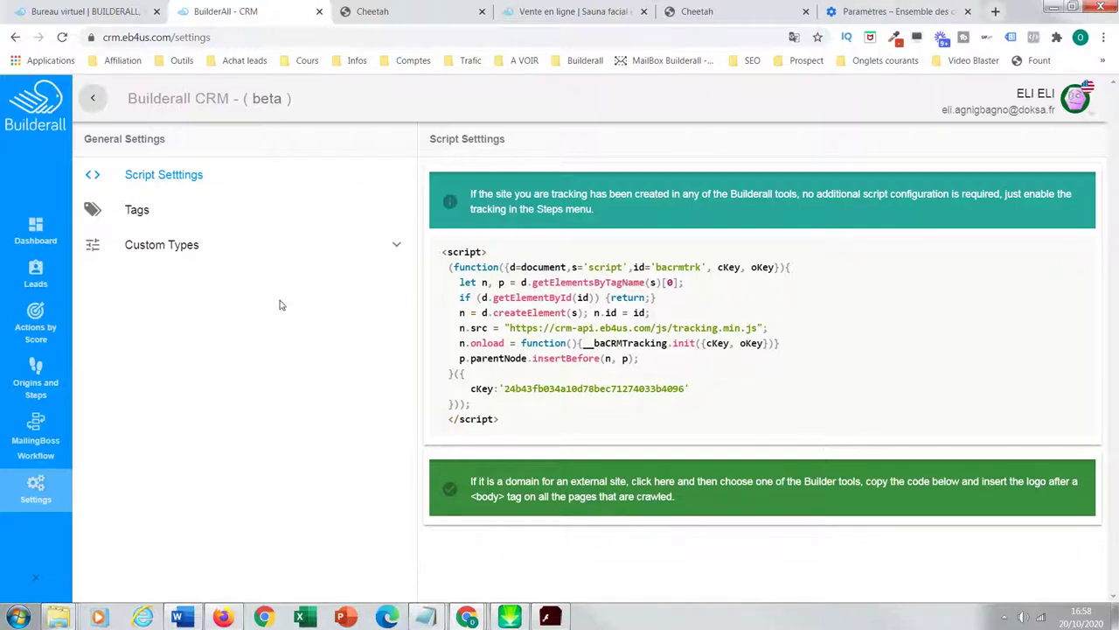
View the custom phone types in the settings, return to the tags list and collapse the custom types
{"action": "left_click", "coordinate": [180, 253]}
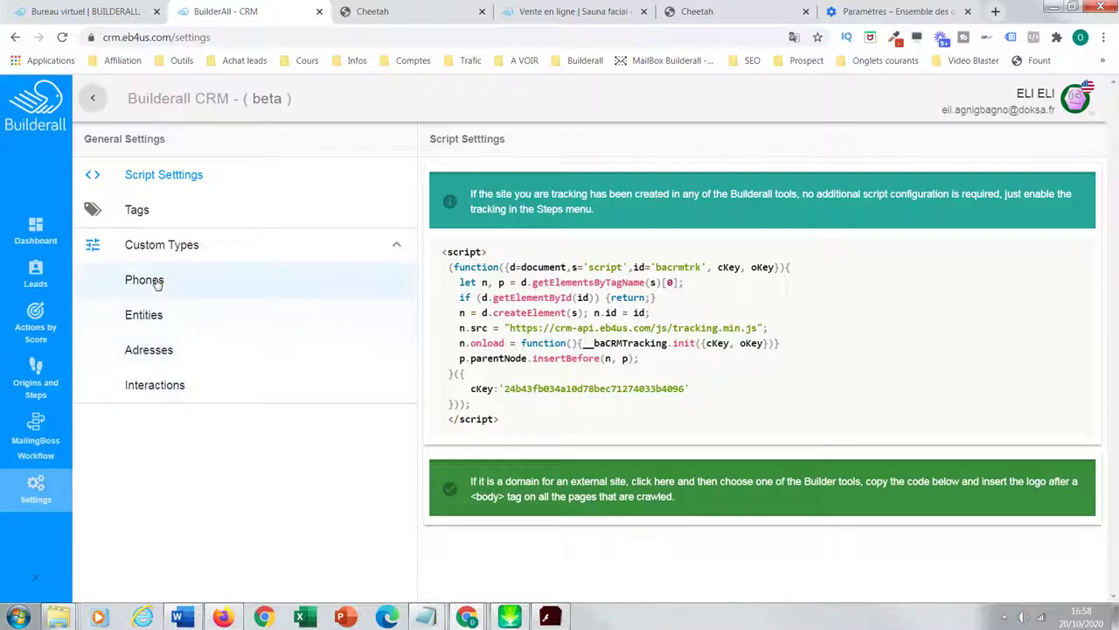
{"action": "left_click", "coordinate": [156, 281]}
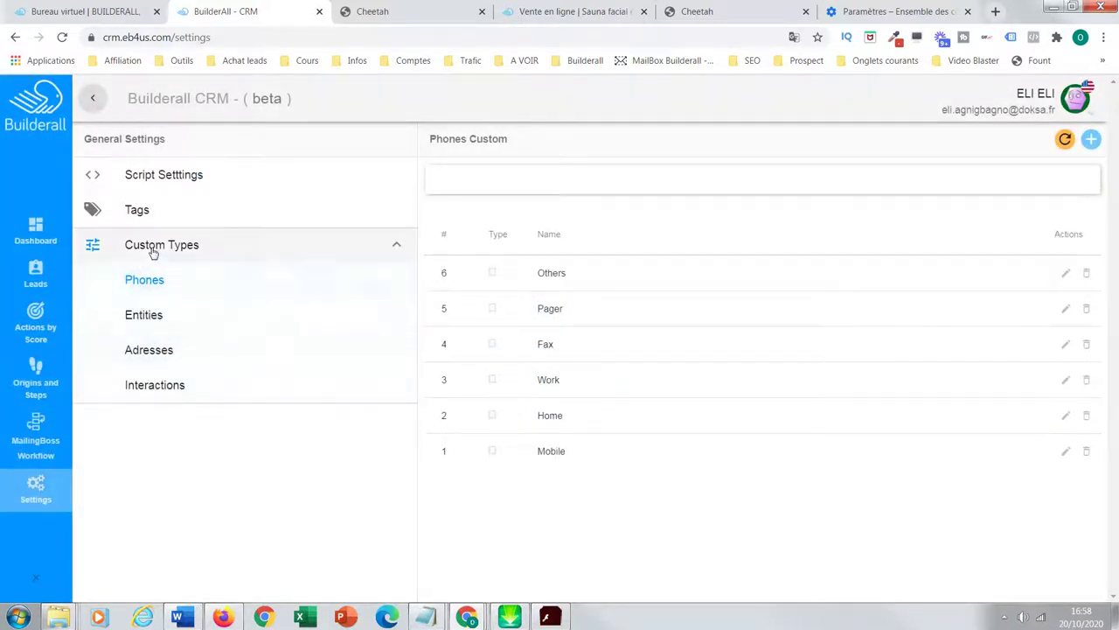
{"action": "left_click", "coordinate": [147, 212]}
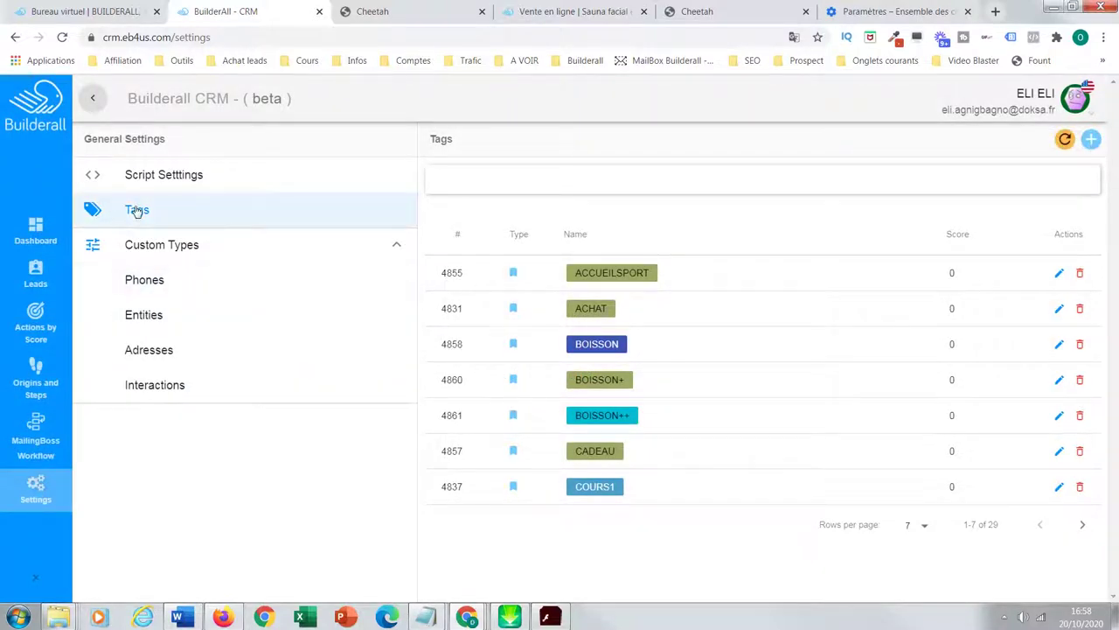
{"action": "left_click", "coordinate": [387, 244]}
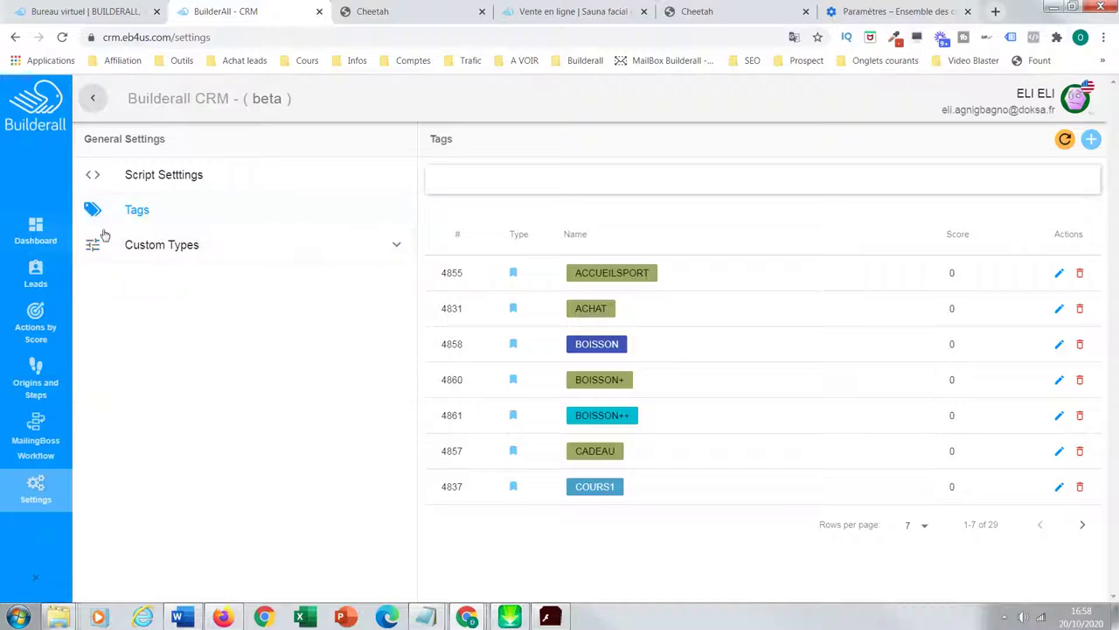
Create a new tag named VISITE SAUNA with a score of 2 and a grey colour, and save it
{"action": "left_click", "coordinate": [1093, 140]}
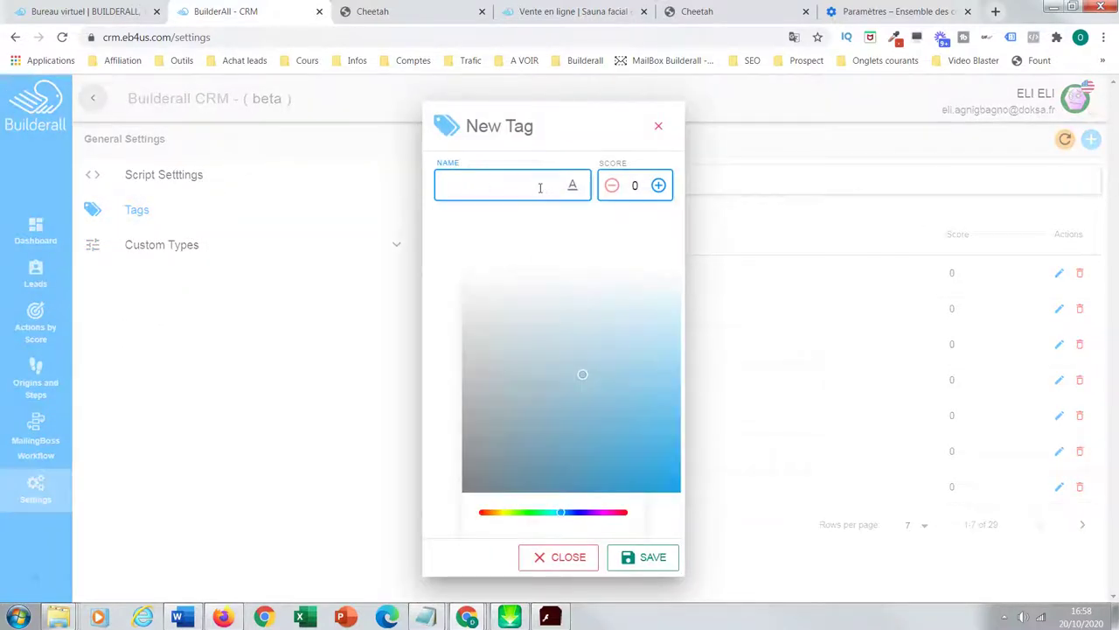
{"action": "type", "text": "VISITE "}
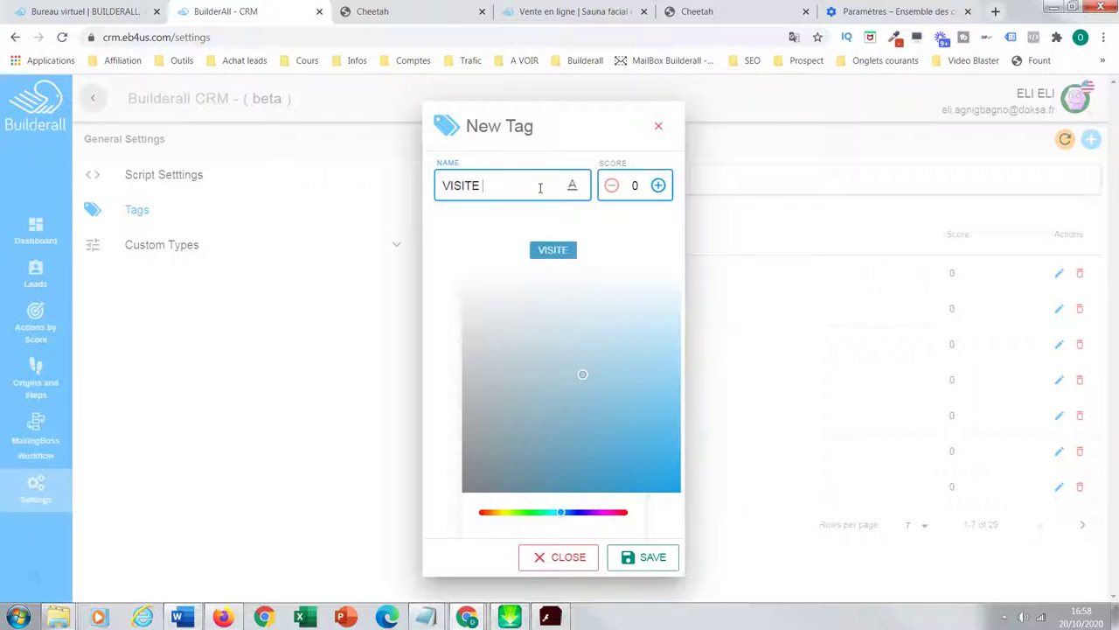
{"action": "type", "text": "SAU"}
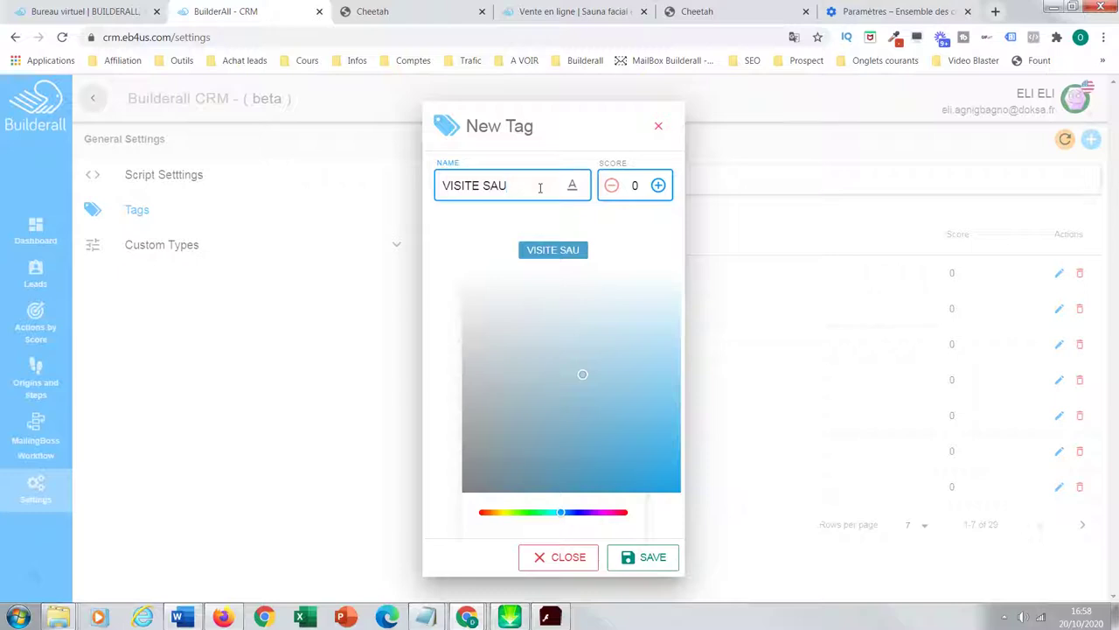
{"action": "type", "text": "NA"}
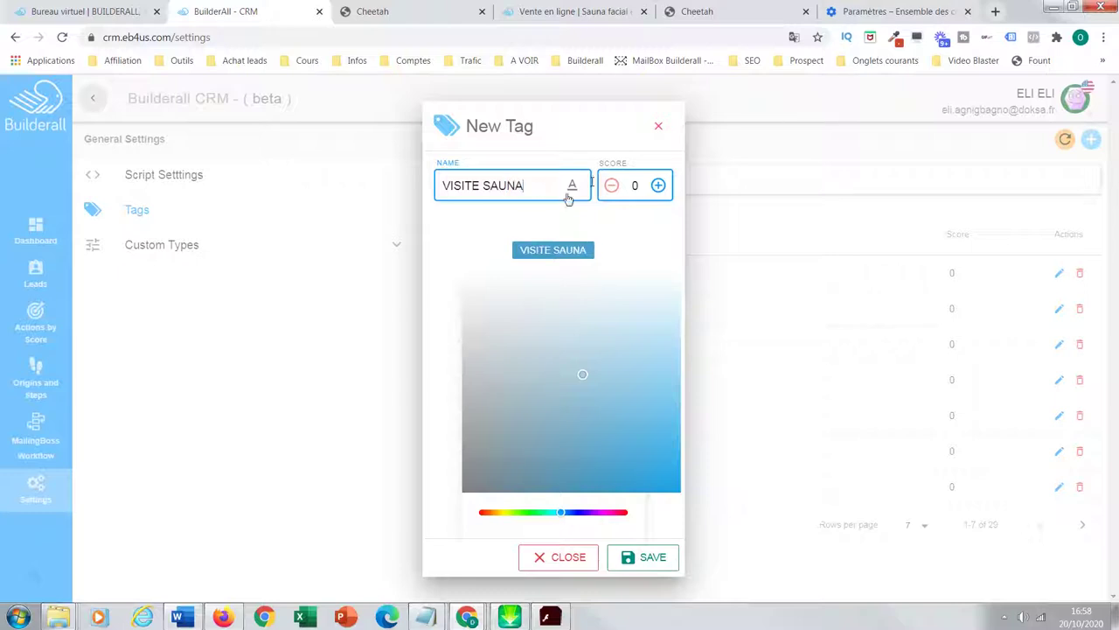
{"action": "left_click", "coordinate": [658, 186]}
{"action": "left_click", "coordinate": [658, 186]}
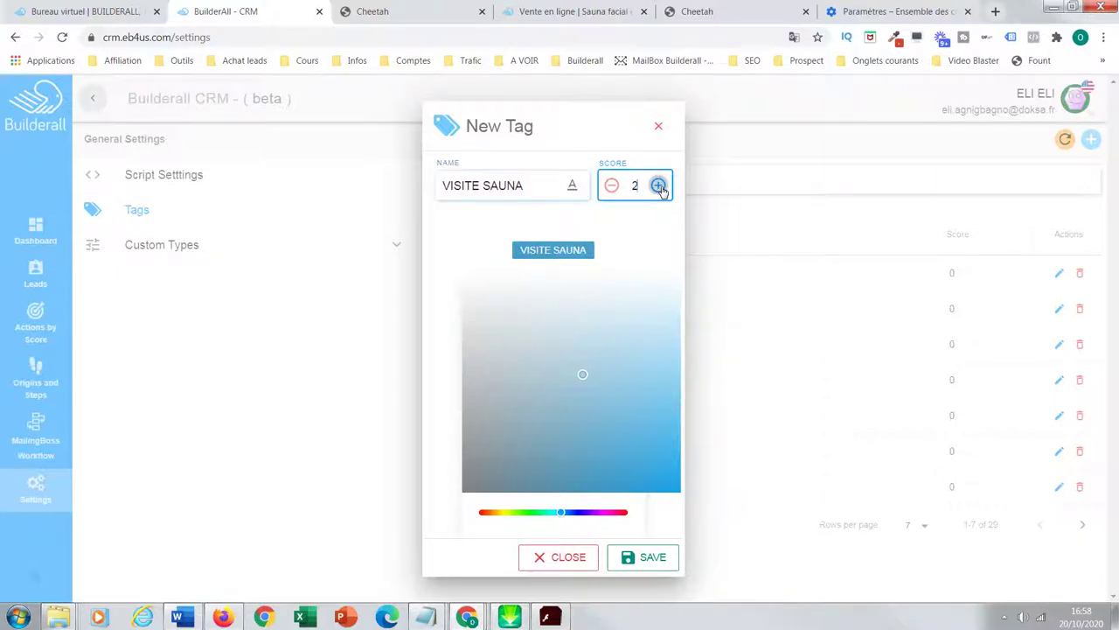
{"action": "mouse_move", "coordinate": [546, 341]}
{"action": "left_mouse_down"}
{"action": "mouse_move", "coordinate": [525, 355]}
{"action": "mouse_move", "coordinate": [485, 315]}
{"action": "mouse_move", "coordinate": [473, 350]}
{"action": "mouse_move", "coordinate": [487, 367]}
{"action": "left_mouse_up"}
{"action": "left_click", "coordinate": [654, 558]}
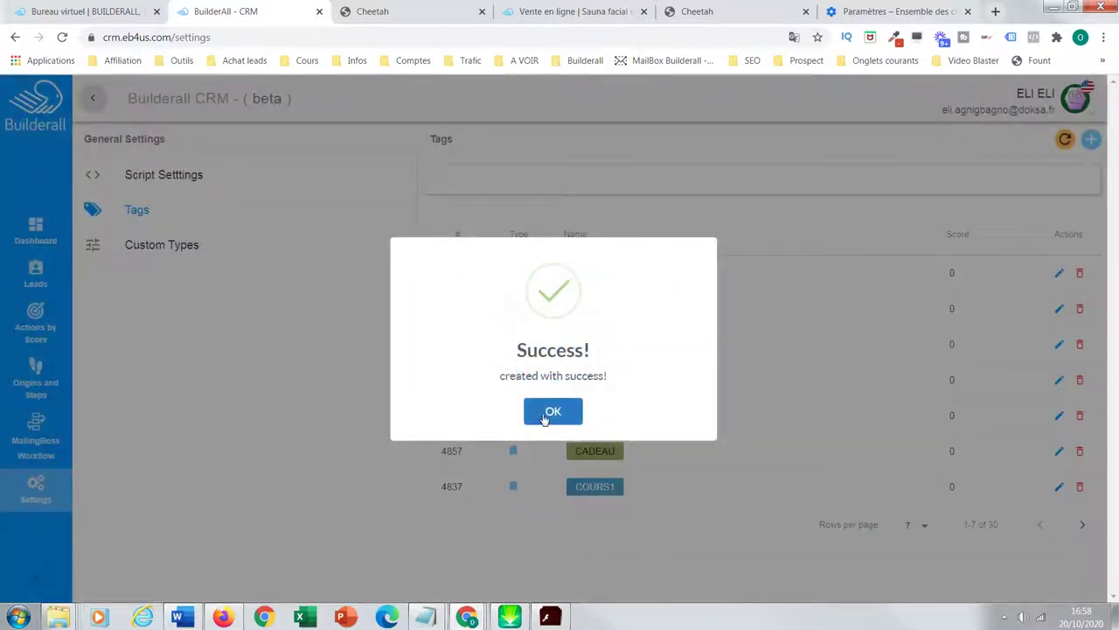
{"action": "left_click", "coordinate": [542, 417]}
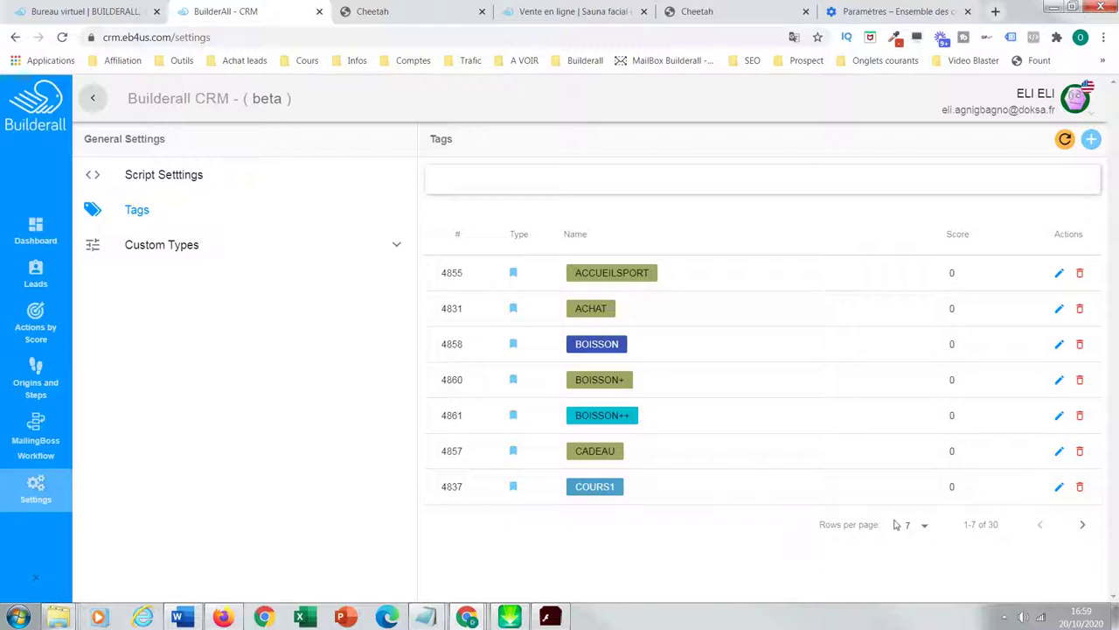
Show 20 tags per page and find the VISITE SAUNA tag on the second page of the list
{"action": "left_click", "coordinate": [927, 529]}
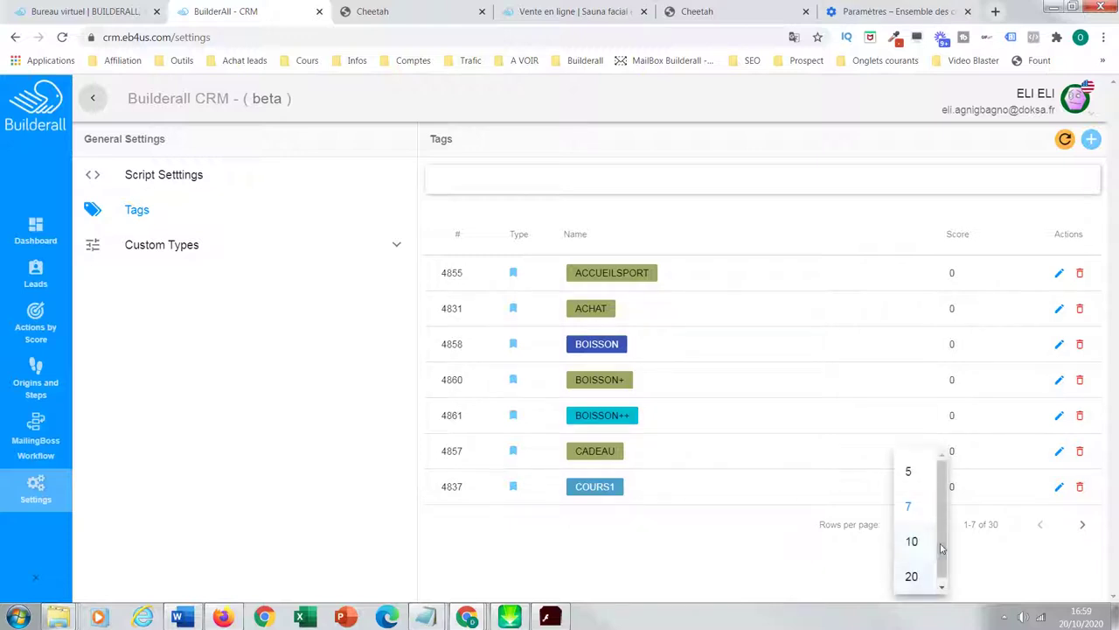
{"action": "left_click", "coordinate": [911, 572]}
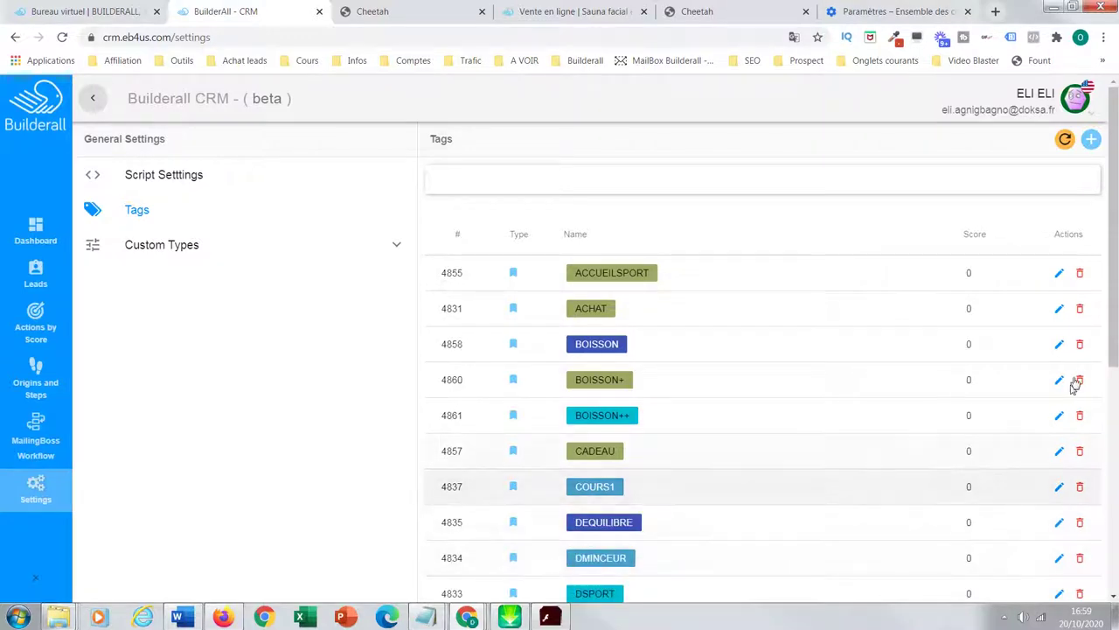
{"action": "left_click_drag", "start_coordinate": [1115, 315], "coordinate": [1115, 540]}
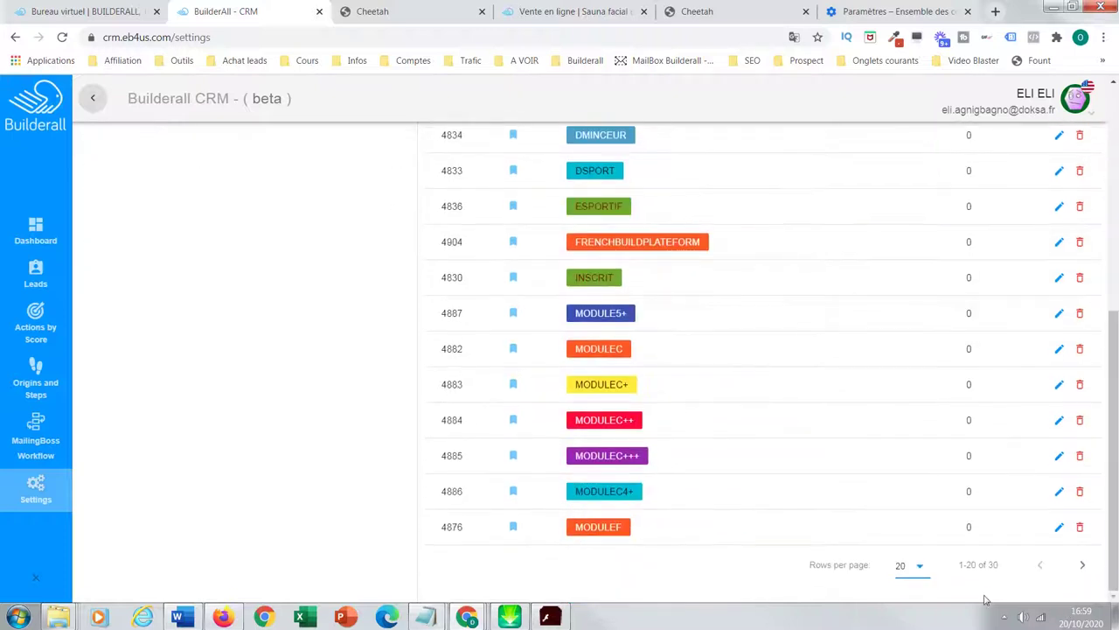
{"action": "left_click", "coordinate": [1085, 567]}
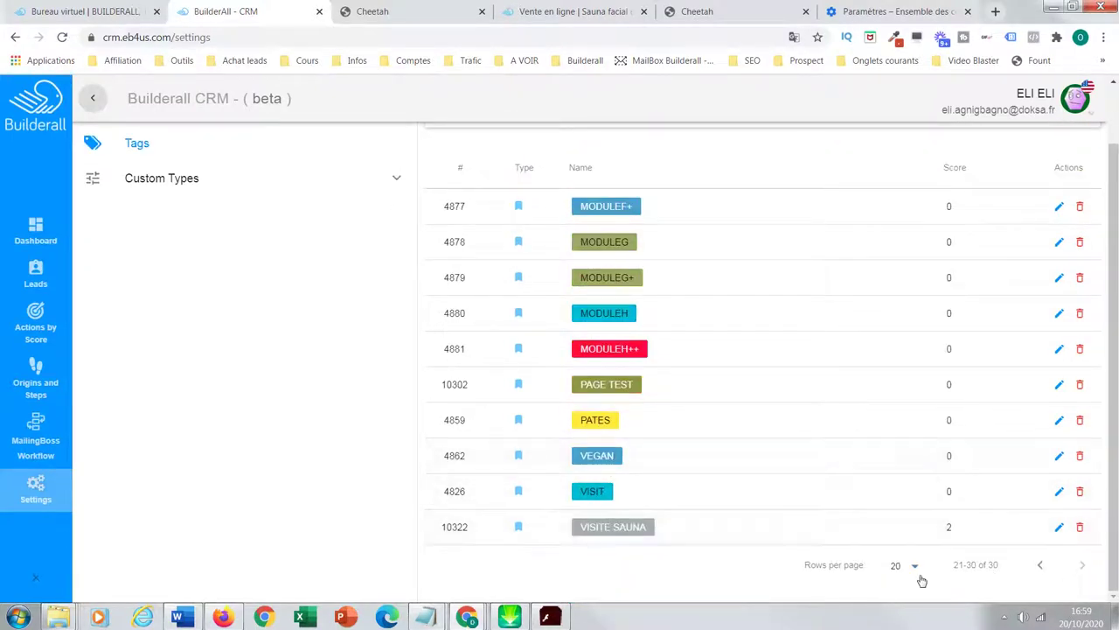
Create a new tag named ACHAT SAUNA with a light blue colour, keep its score at 0, and save it
{"action": "left_click_drag", "start_coordinate": [1111, 262], "coordinate": [1106, 198]}
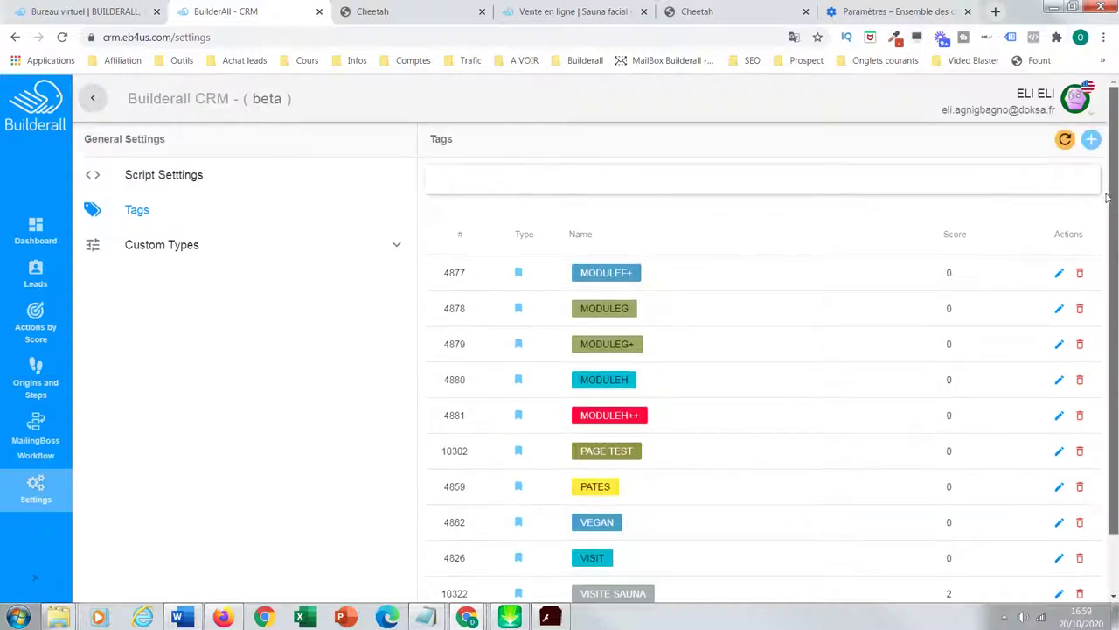
{"action": "left_click", "coordinate": [1091, 139]}
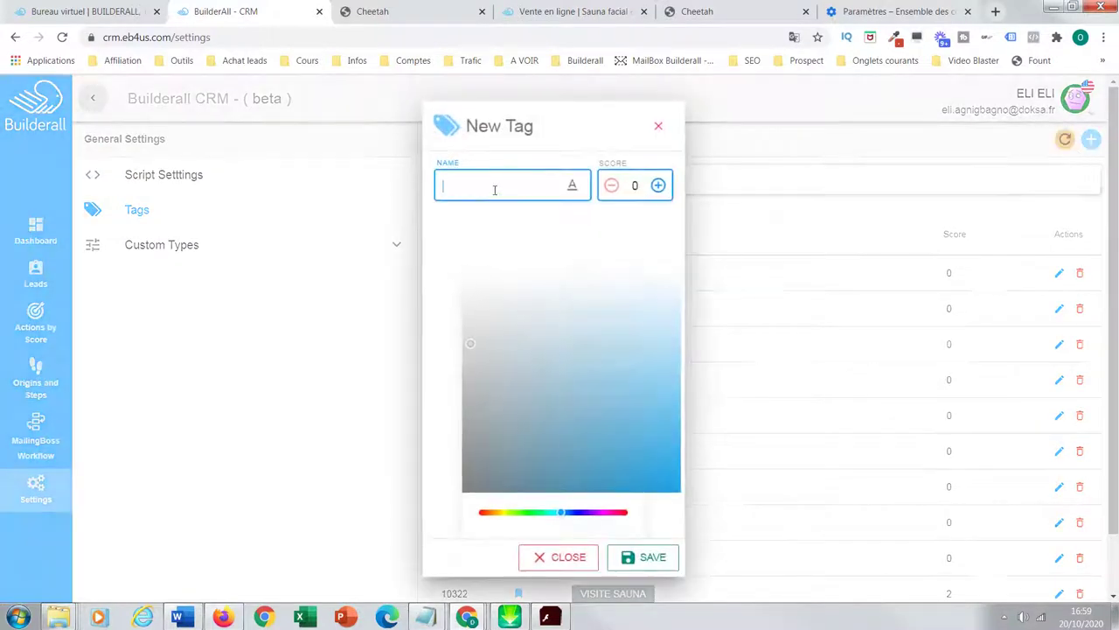
{"action": "type", "text": "QCHAT"}
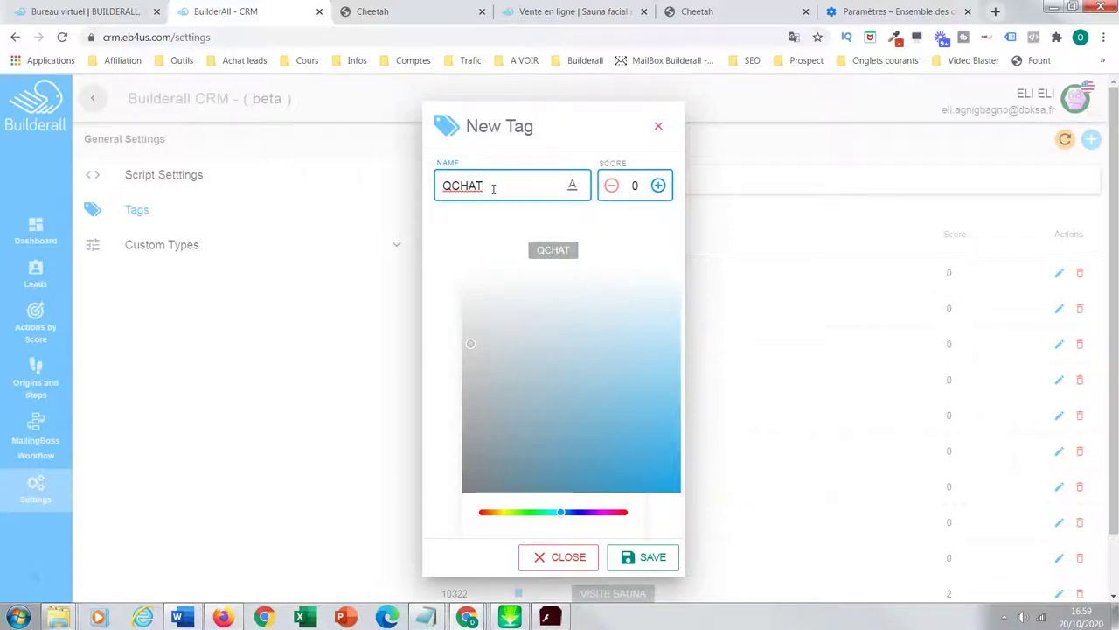
{"action": "key", "text": "BackSpace"}
{"action": "type", "text": "AT"}
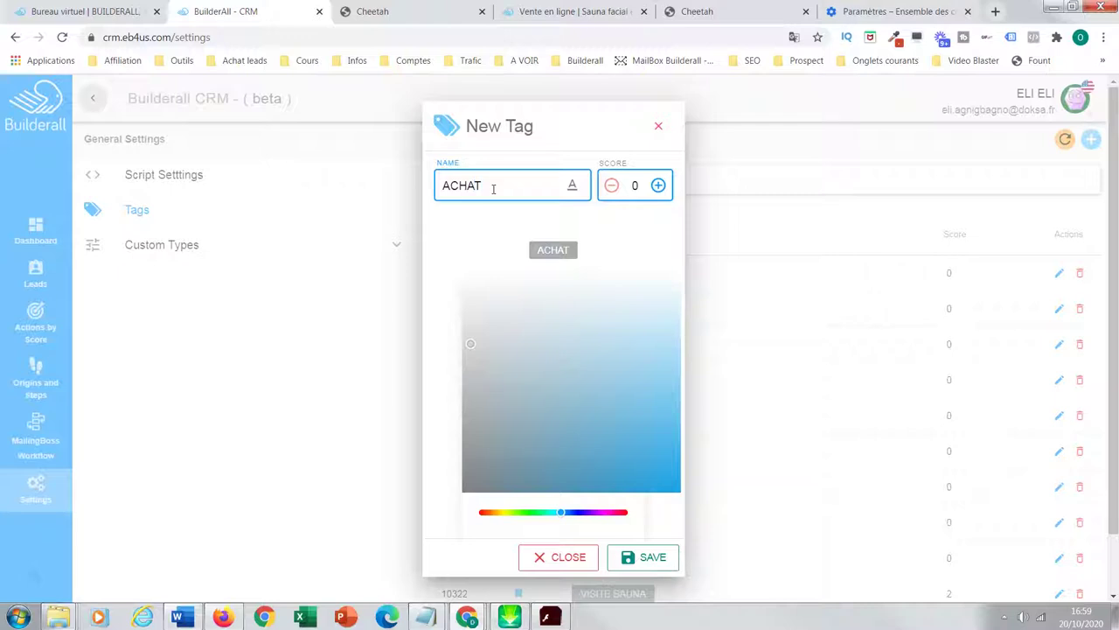
{"action": "type", "text": " SAUNA"}
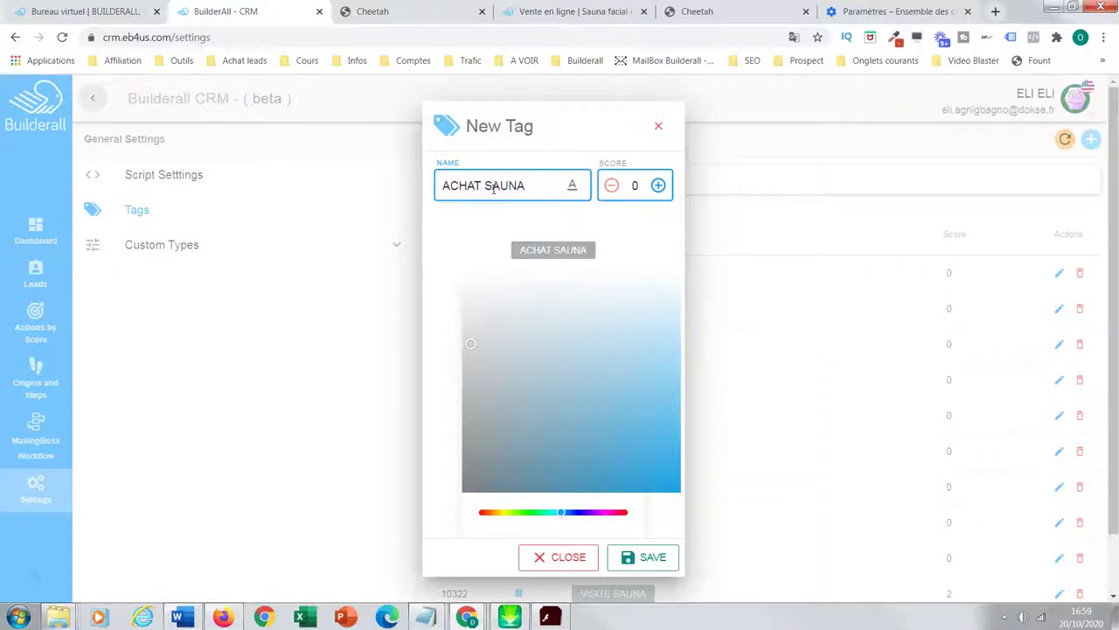
{"action": "right_click", "coordinate": [494, 189]}
{"action": "mouse_move", "coordinate": [567, 443]}
{"action": "left_mouse_down"}
{"action": "mouse_move", "coordinate": [582, 344]}
{"action": "mouse_move", "coordinate": [602, 374]}
{"action": "left_mouse_up"}
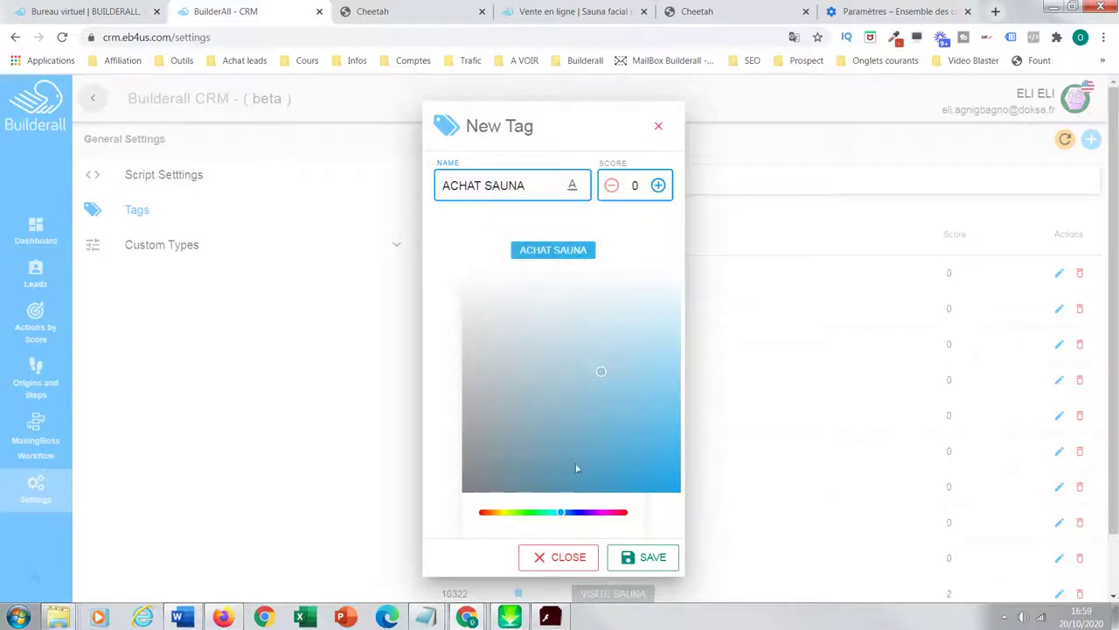
{"action": "left_click", "coordinate": [650, 560]}
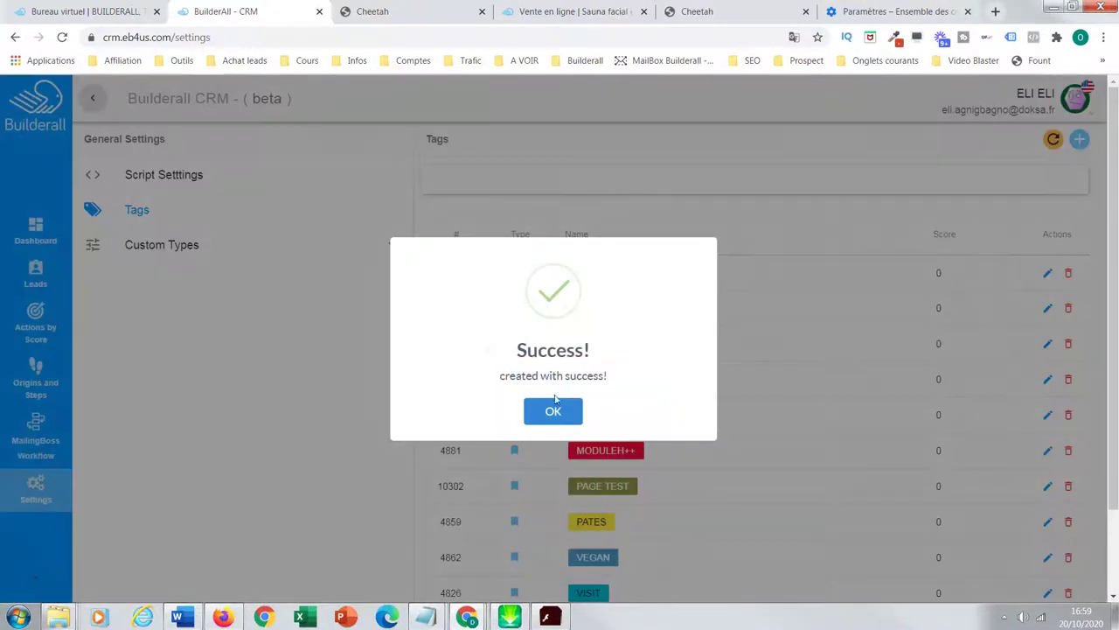
{"action": "left_click", "coordinate": [568, 411]}
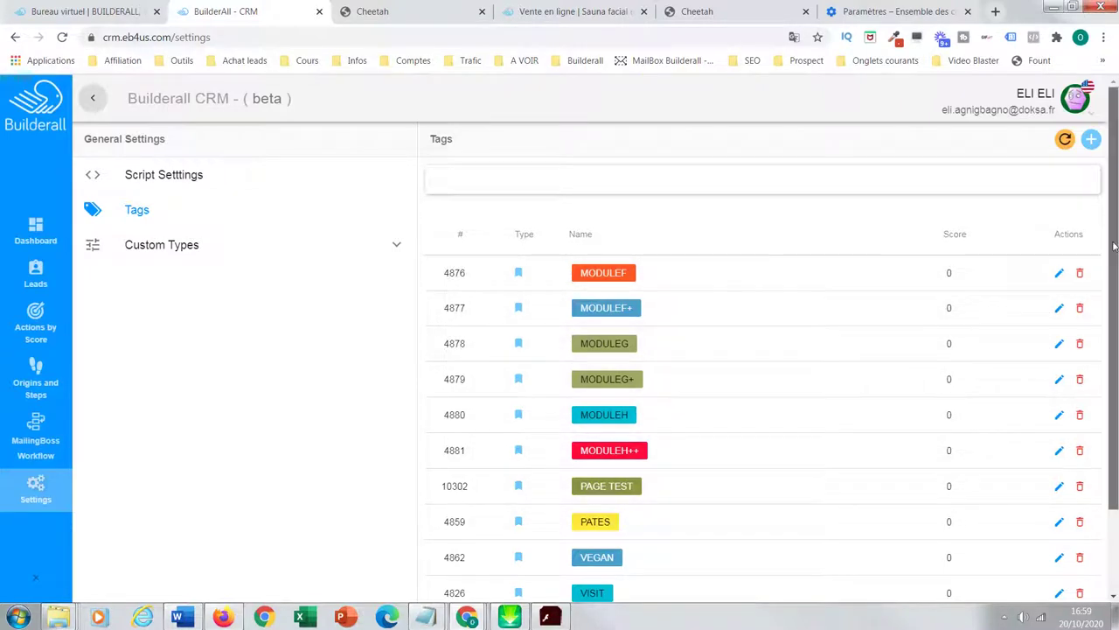
Return to the first page of tags, set the ACHAT SAUNA tag's score to 50 and save the update
{"action": "scroll", "coordinate": [1115, 223], "scroll_direction": "down", "scroll_amount": 2}
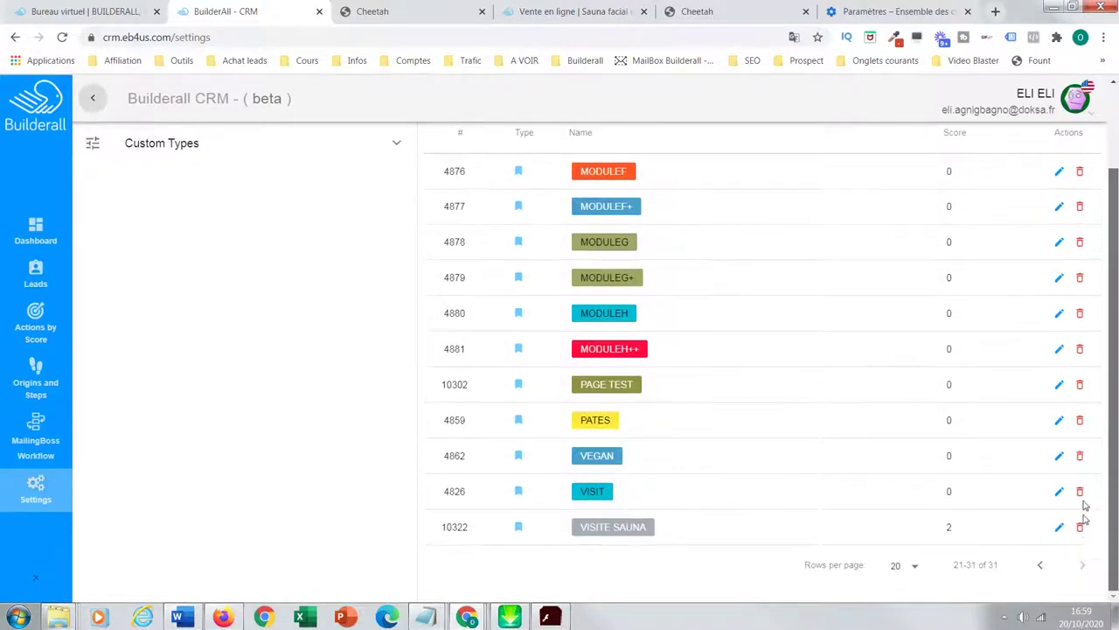
{"action": "left_click", "coordinate": [1041, 566]}
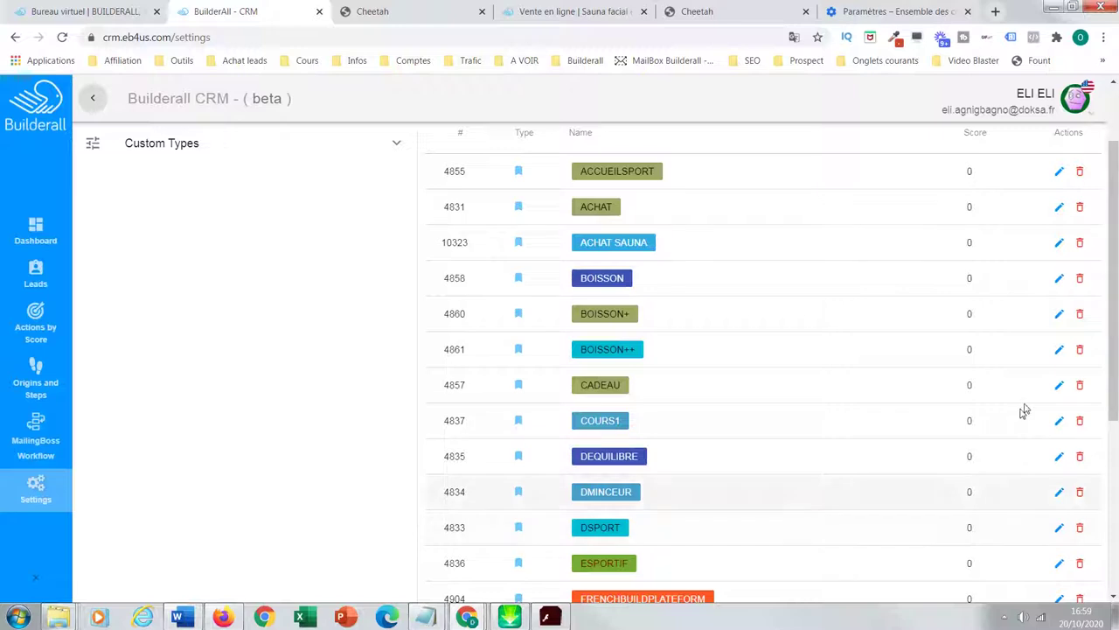
{"action": "left_click", "coordinate": [1059, 243]}
{"action": "left_click", "coordinate": [663, 191]}
{"action": "left_click", "coordinate": [662, 191]}
{"action": "left_click", "coordinate": [663, 191]}
{"action": "left_click", "coordinate": [663, 190]}
{"action": "left_click", "coordinate": [663, 190]}
{"action": "left_click", "coordinate": [663, 190]}
{"action": "left_click", "coordinate": [663, 190]}
{"action": "left_click", "coordinate": [662, 190]}
{"action": "left_click", "coordinate": [663, 191]}
{"action": "left_click", "coordinate": [662, 191]}
{"action": "left_click", "coordinate": [662, 191]}
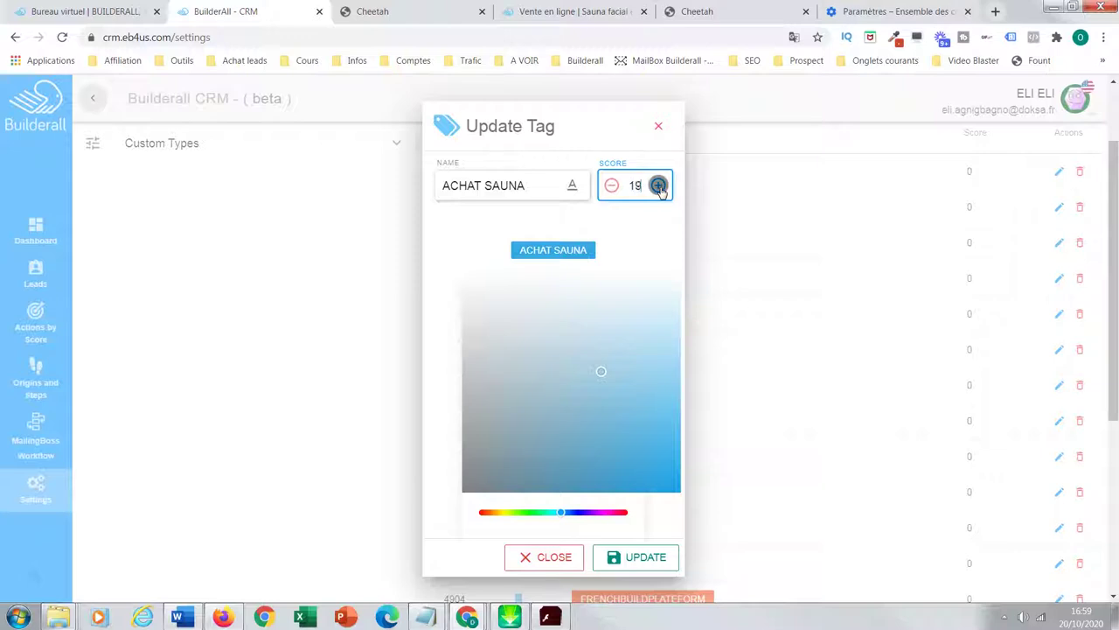
{"action": "left_click", "coordinate": [661, 191]}
{"action": "left_click", "coordinate": [661, 191]}
{"action": "left_click", "coordinate": [661, 191]}
{"action": "left_click", "coordinate": [661, 190]}
{"action": "left_click", "coordinate": [661, 191]}
{"action": "left_click", "coordinate": [661, 191]}
{"action": "left_click", "coordinate": [661, 191]}
{"action": "left_click", "coordinate": [661, 191]}
{"action": "left_click", "coordinate": [661, 191]}
{"action": "left_click", "coordinate": [661, 191]}
{"action": "left_click", "coordinate": [661, 190]}
{"action": "left_click", "coordinate": [659, 186]}
{"action": "left_click", "coordinate": [659, 186]}
{"action": "left_click", "coordinate": [659, 186]}
{"action": "left_click", "coordinate": [659, 186]}
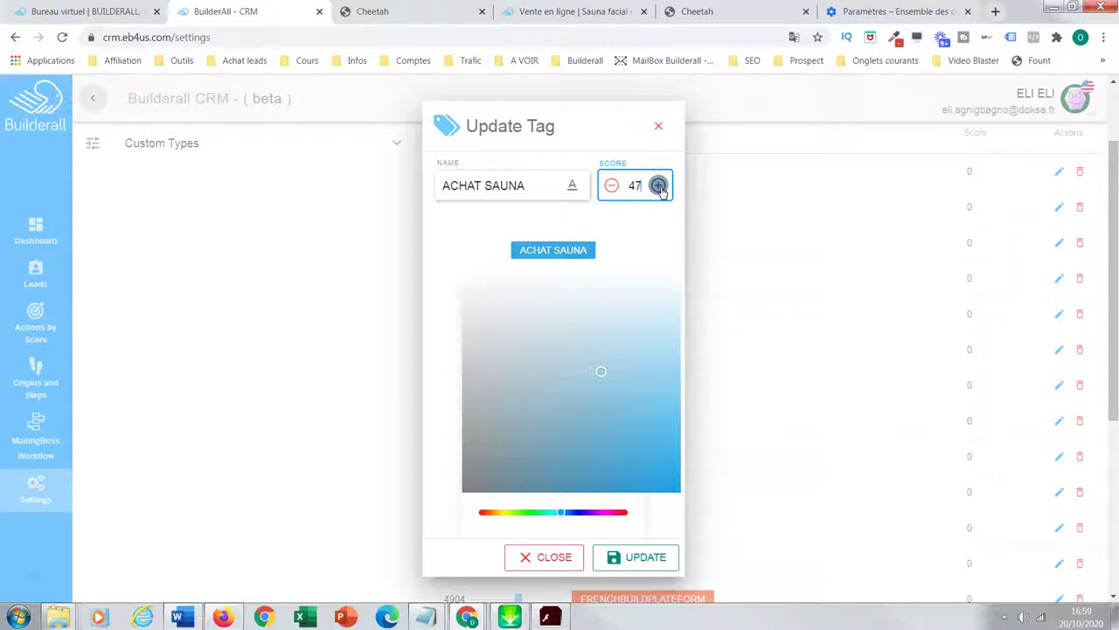
{"action": "left_click", "coordinate": [610, 187]}
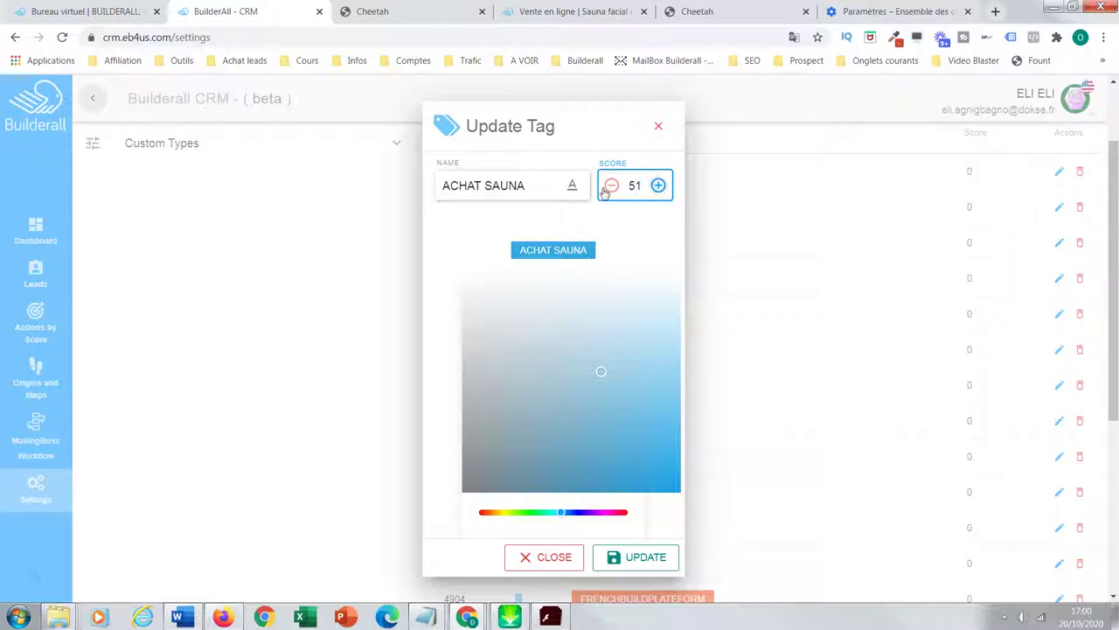
{"action": "left_click", "coordinate": [610, 186]}
{"action": "left_click", "coordinate": [654, 560]}
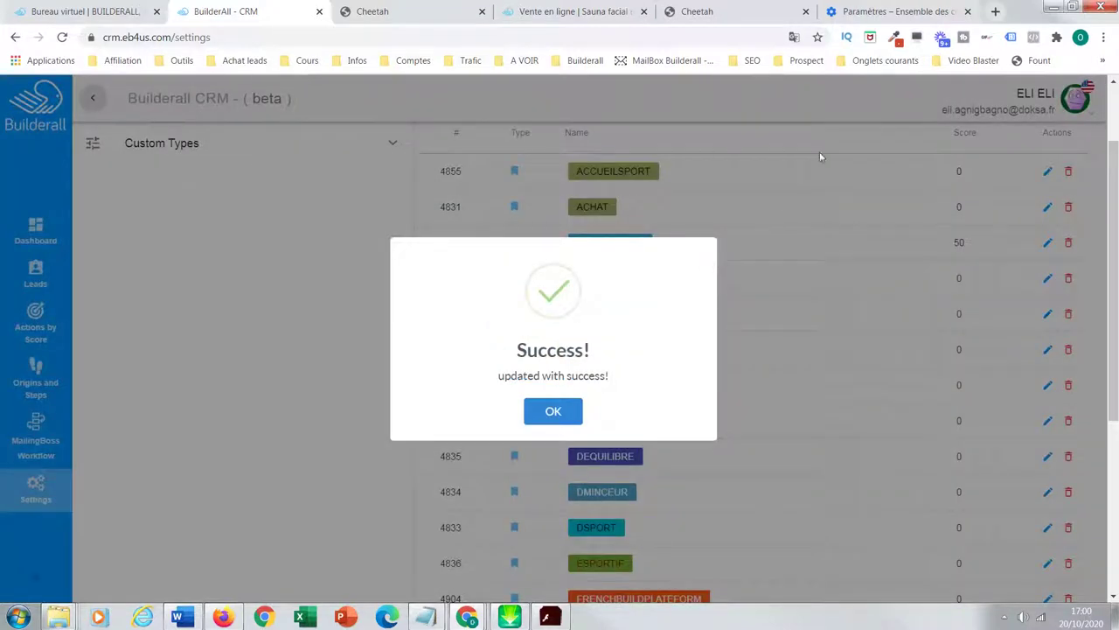
{"action": "key", "text": "Return"}
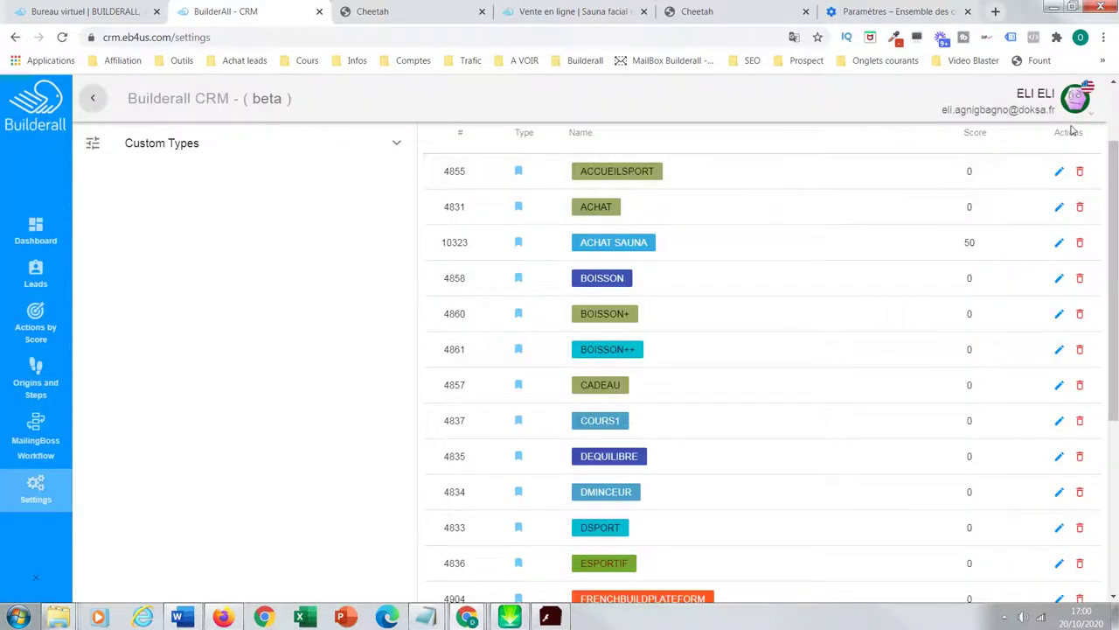
Create a new tag named TEST SAUNA with a dark blue colour, keep its score at 0, and save it
{"action": "scroll", "coordinate": [1041, 138], "scroll_direction": "up", "scroll_amount": 2}
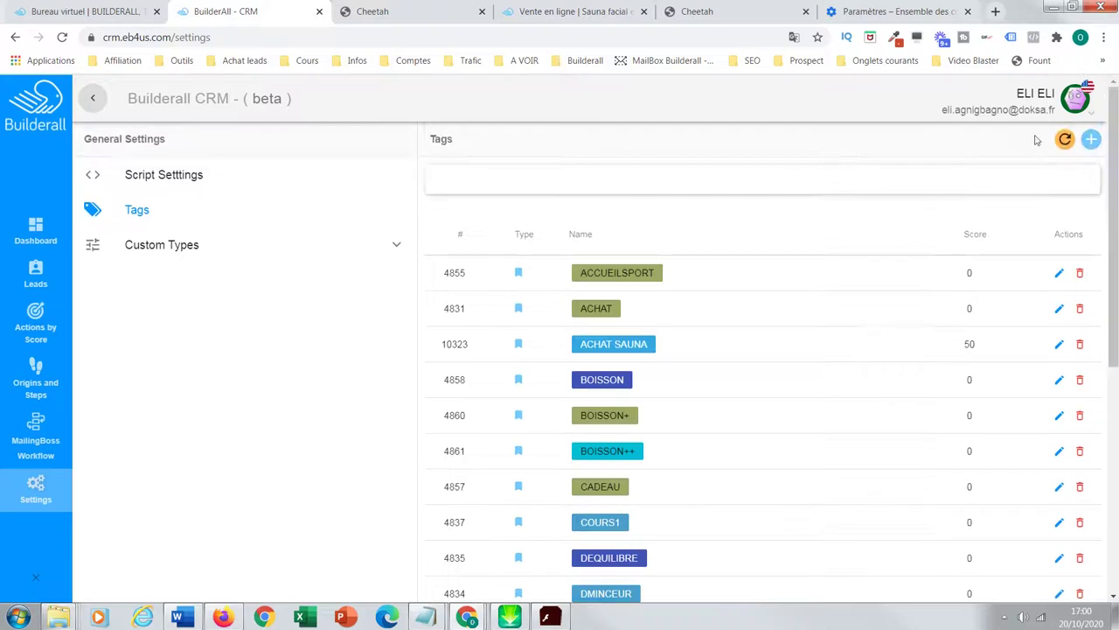
{"action": "left_click", "coordinate": [1091, 140]}
{"action": "type", "text": "TEST"}
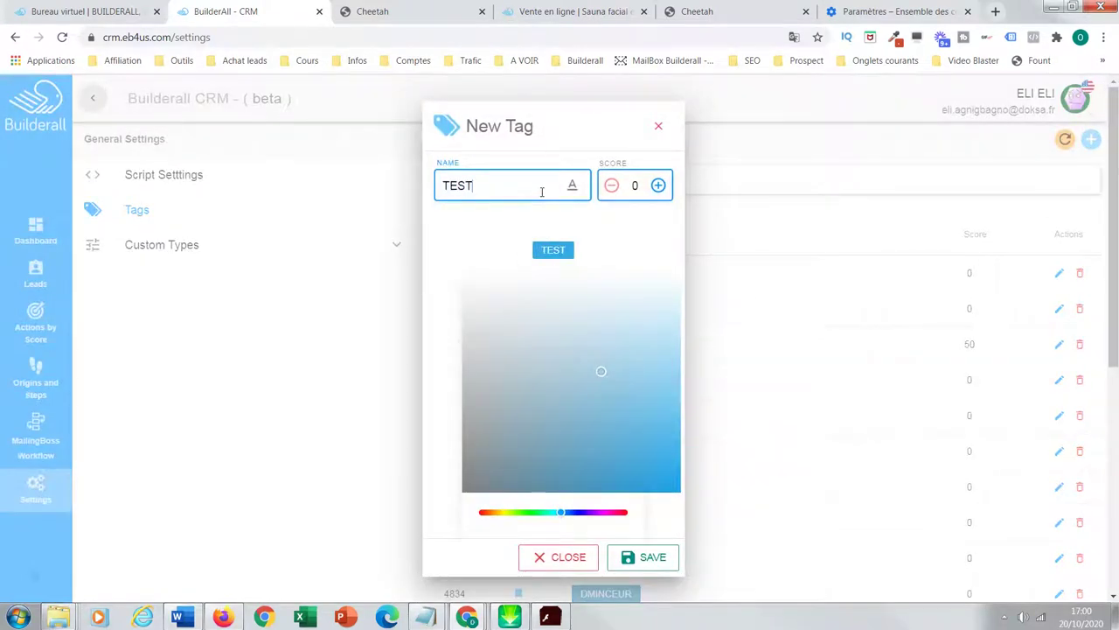
{"action": "type", "text": " SAUNA"}
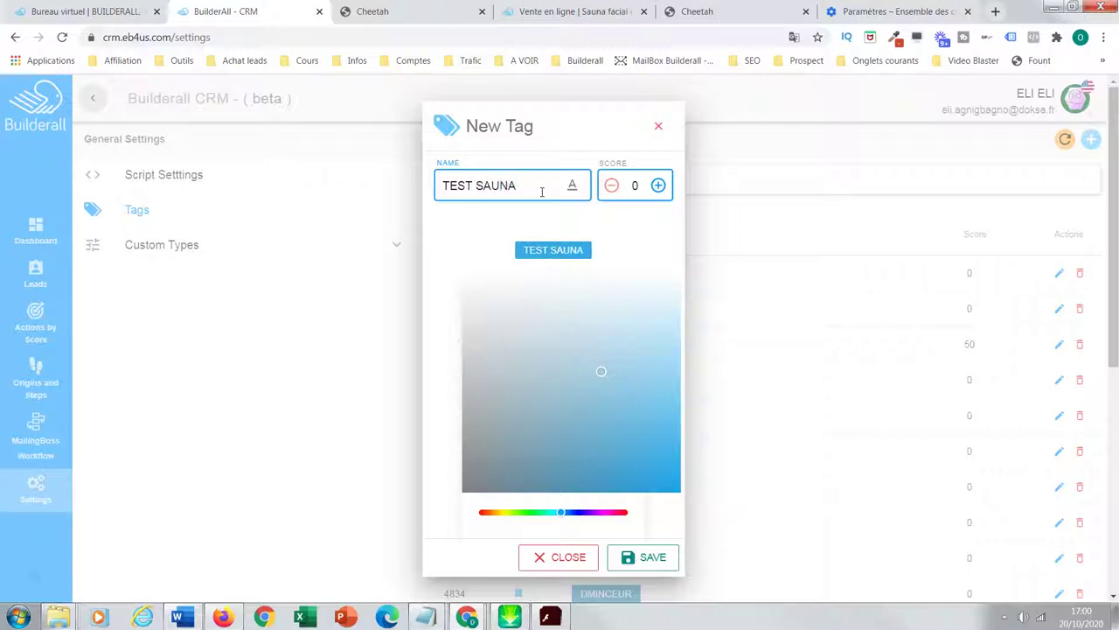
{"action": "mouse_move", "coordinate": [505, 319]}
{"action": "left_mouse_down"}
{"action": "mouse_move", "coordinate": [481, 317]}
{"action": "mouse_move", "coordinate": [472, 372]}
{"action": "mouse_move", "coordinate": [544, 414]}
{"action": "mouse_move", "coordinate": [554, 442]}
{"action": "left_mouse_up"}
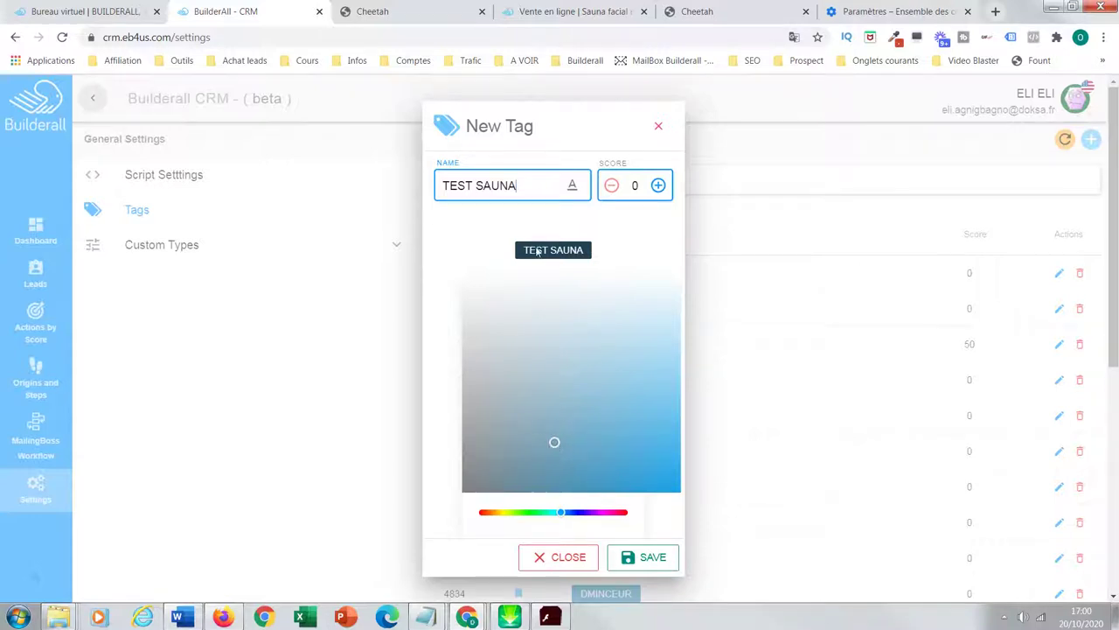
{"action": "left_click", "coordinate": [656, 560]}
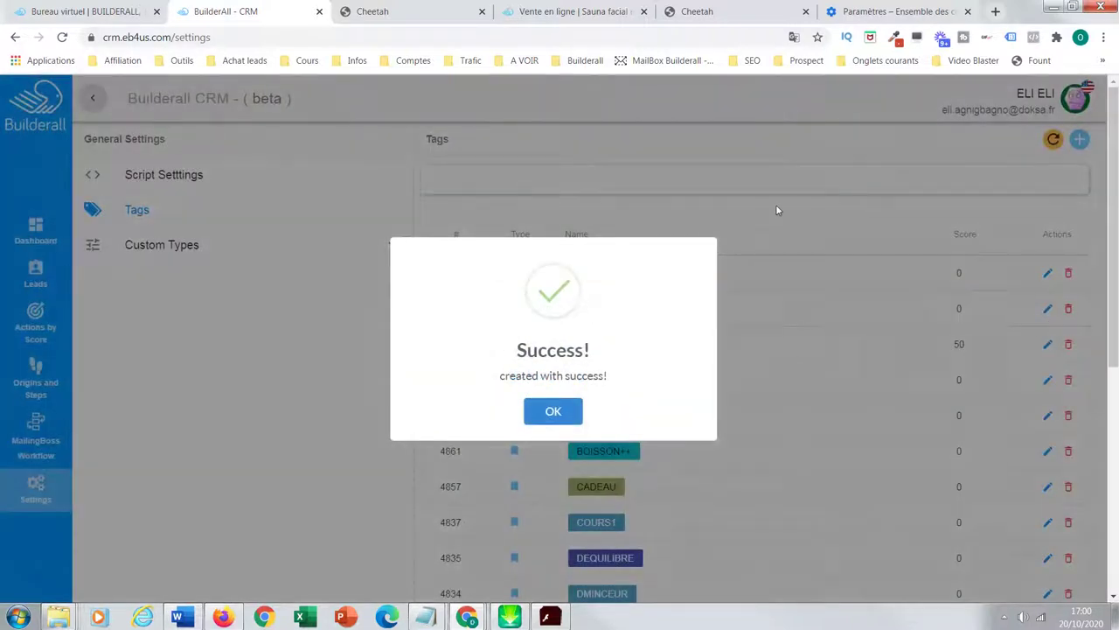
{"action": "left_click", "coordinate": [551, 412]}
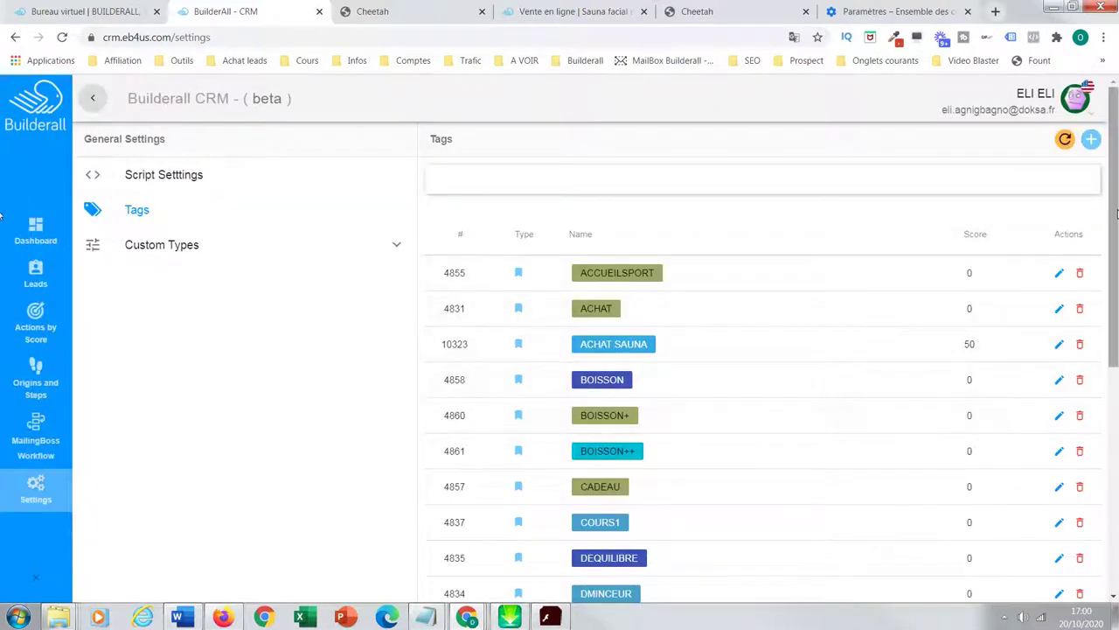
Look through the tags list and find the TEST SAUNA tag on the second page
{"action": "left_click_drag", "start_coordinate": [1115, 214], "coordinate": [1114, 498]}
{"action": "scroll", "coordinate": [7, 437], "scroll_direction": "up", "scroll_amount": 5}
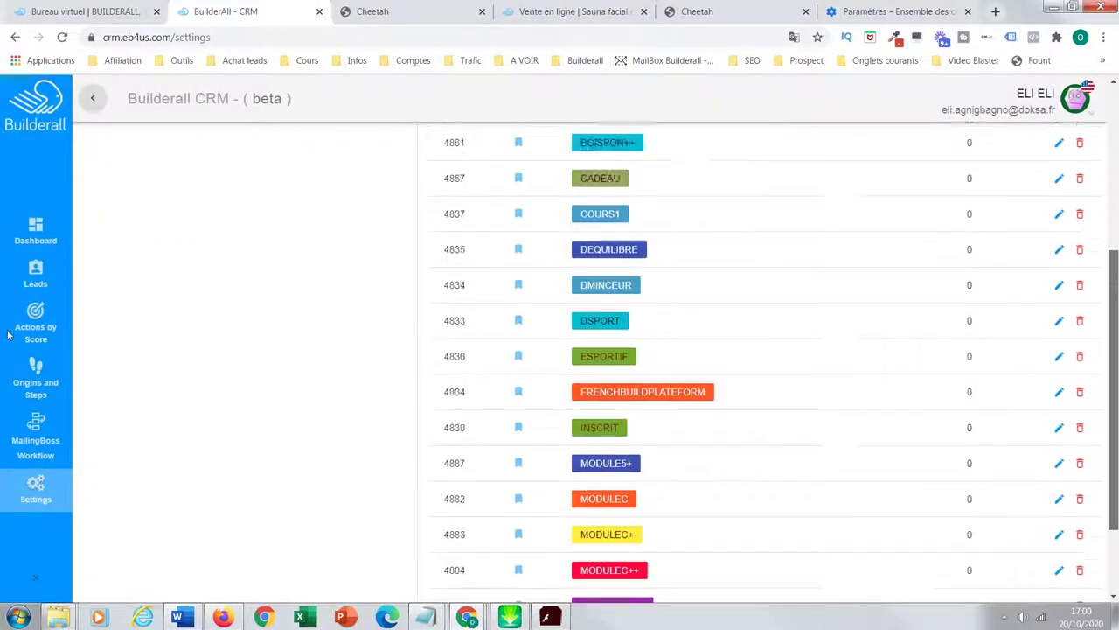
{"action": "scroll", "coordinate": [11, 278], "scroll_direction": "down", "scroll_amount": 5}
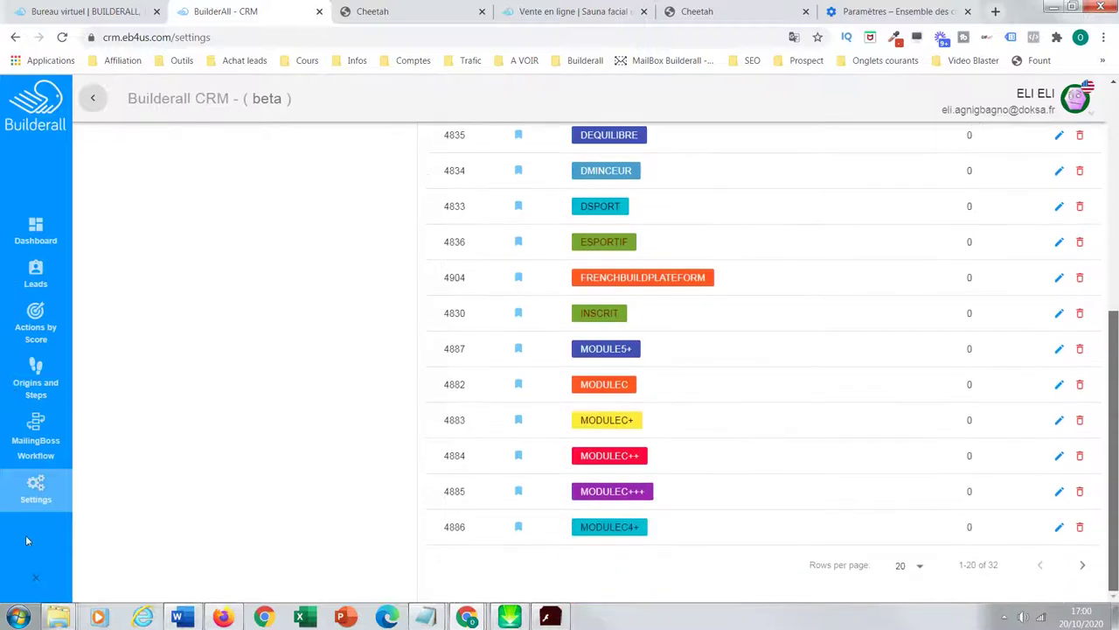
{"action": "left_click", "coordinate": [1084, 567]}
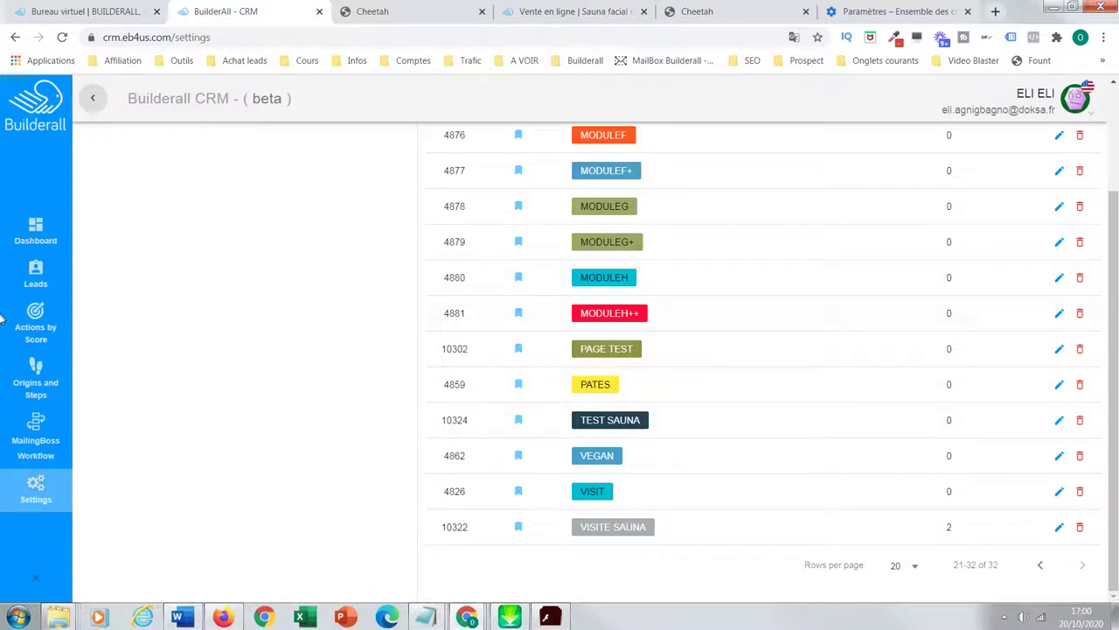
{"action": "scroll", "coordinate": [1112, 337], "scroll_direction": "up", "scroll_amount": 2}
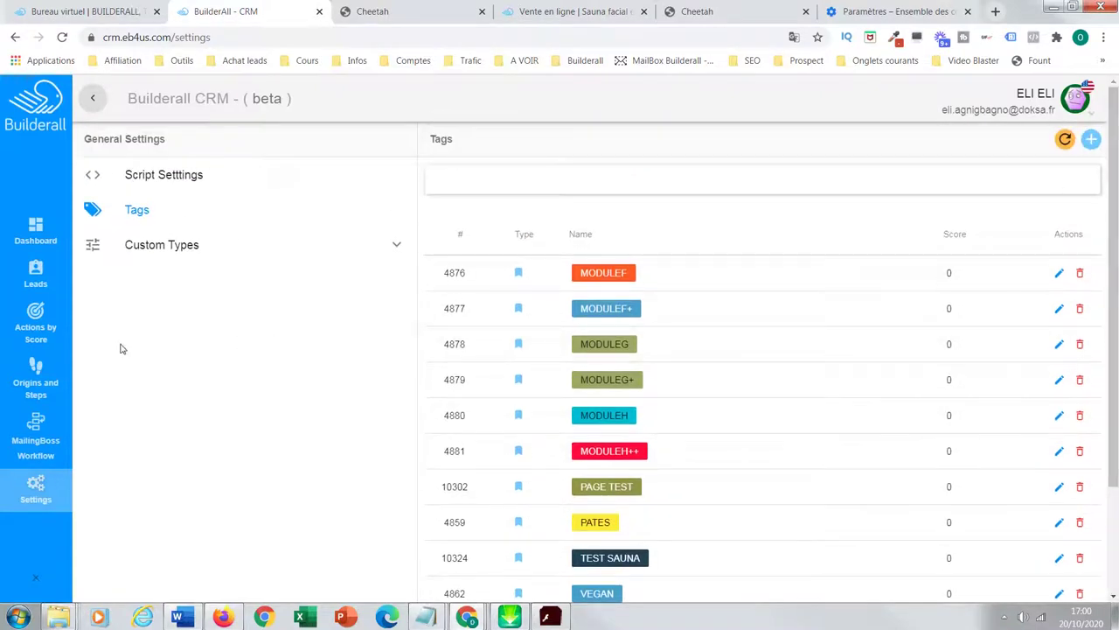
Open the Tunnel Sauner origin from the origins list and edit its step Sauna facial et masseur facial
{"action": "left_click", "coordinate": [39, 391]}
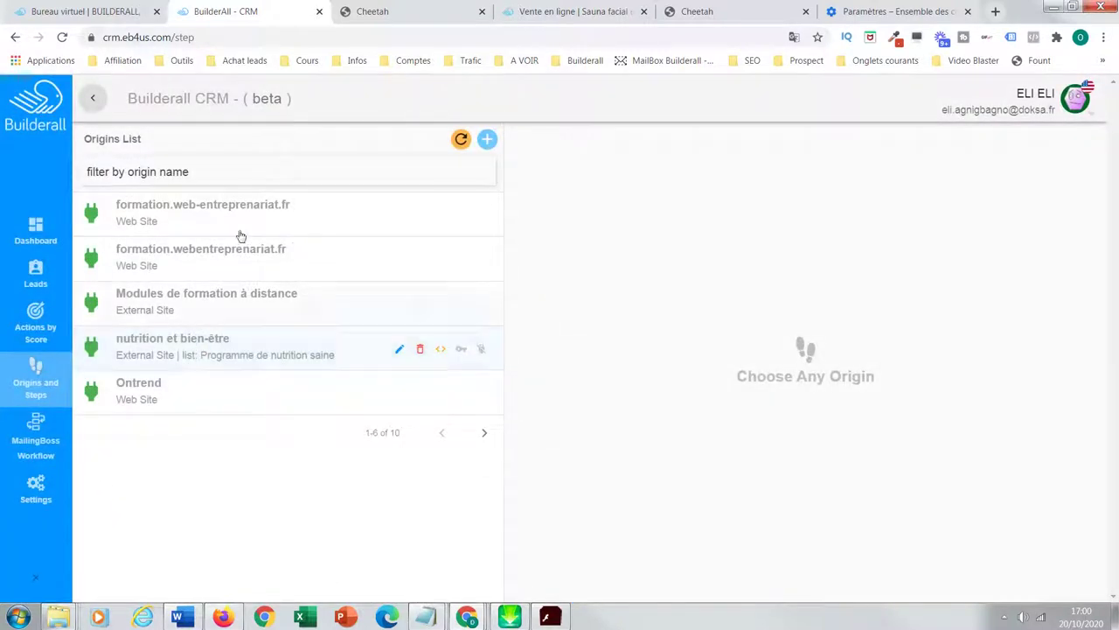
{"action": "left_click", "coordinate": [483, 432]}
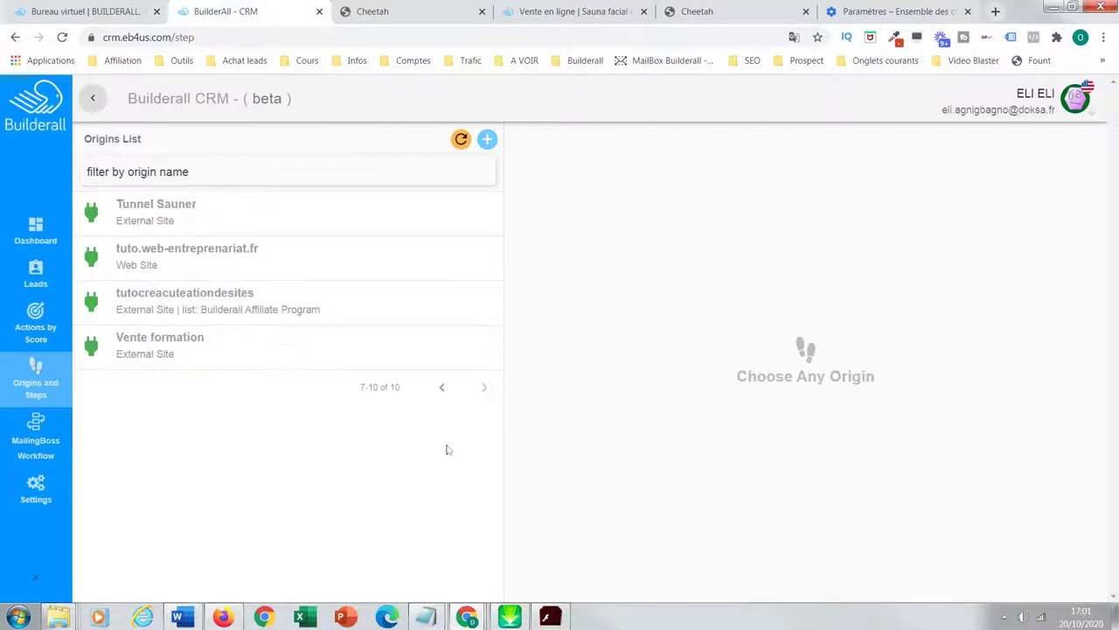
{"action": "left_click", "coordinate": [214, 215]}
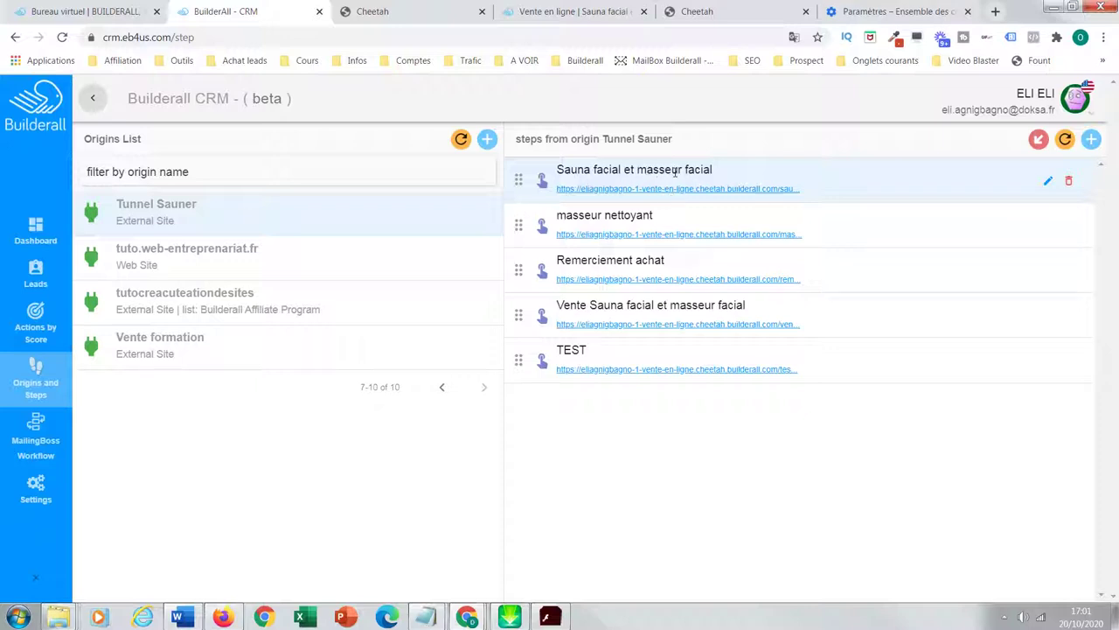
{"action": "left_click", "coordinate": [1049, 182]}
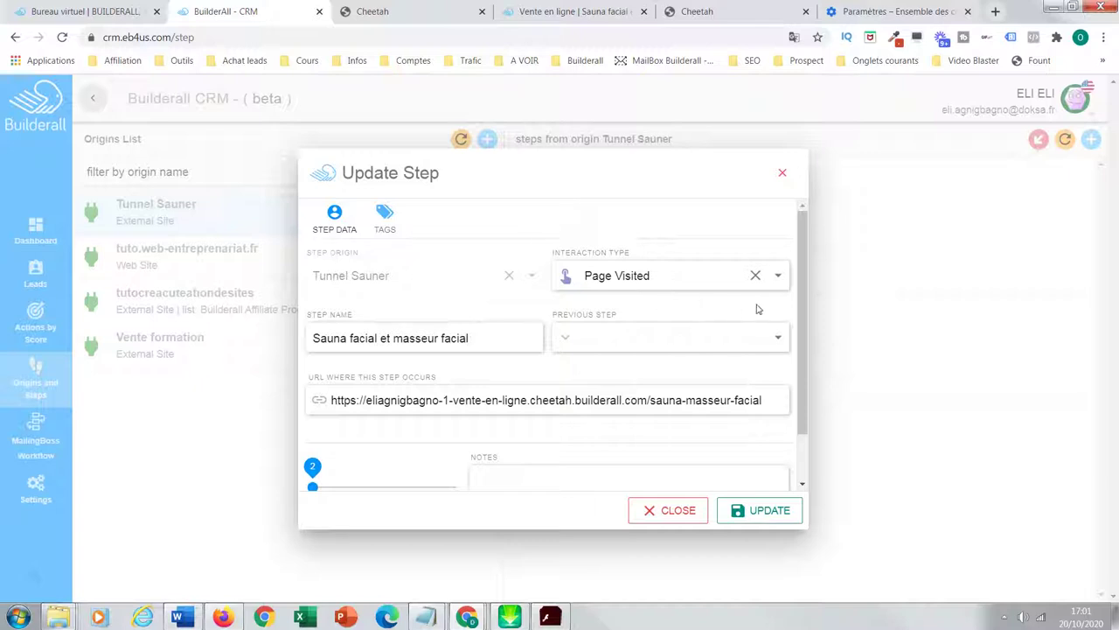
Assign the VISITE SAUNA tag to the step Sauna facial et masseur facial
{"action": "left_click", "coordinate": [388, 225]}
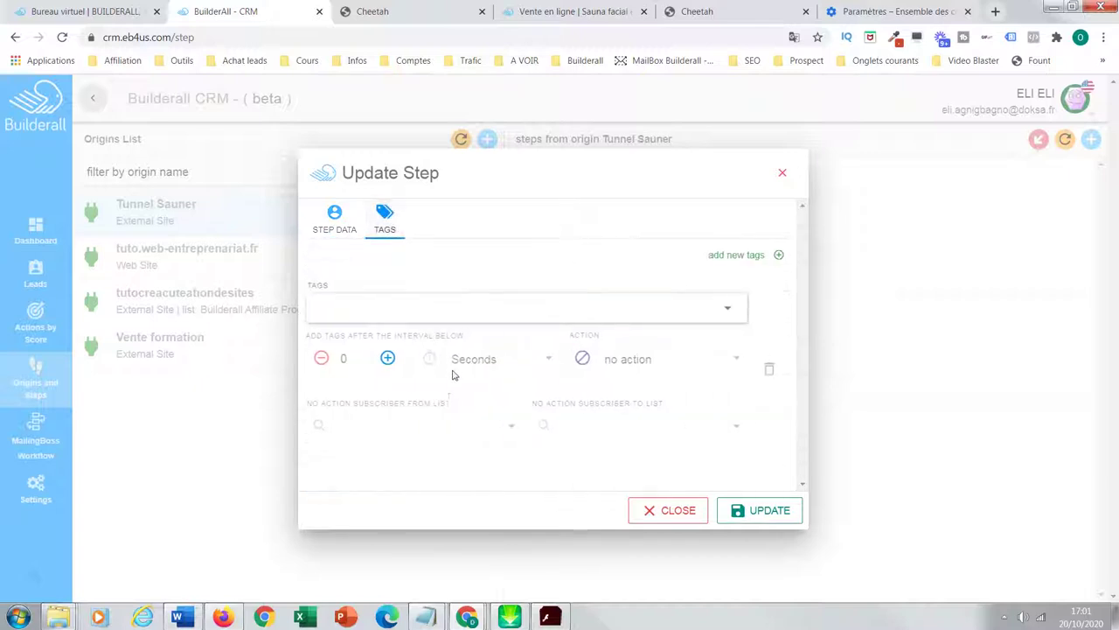
{"action": "left_click", "coordinate": [728, 312]}
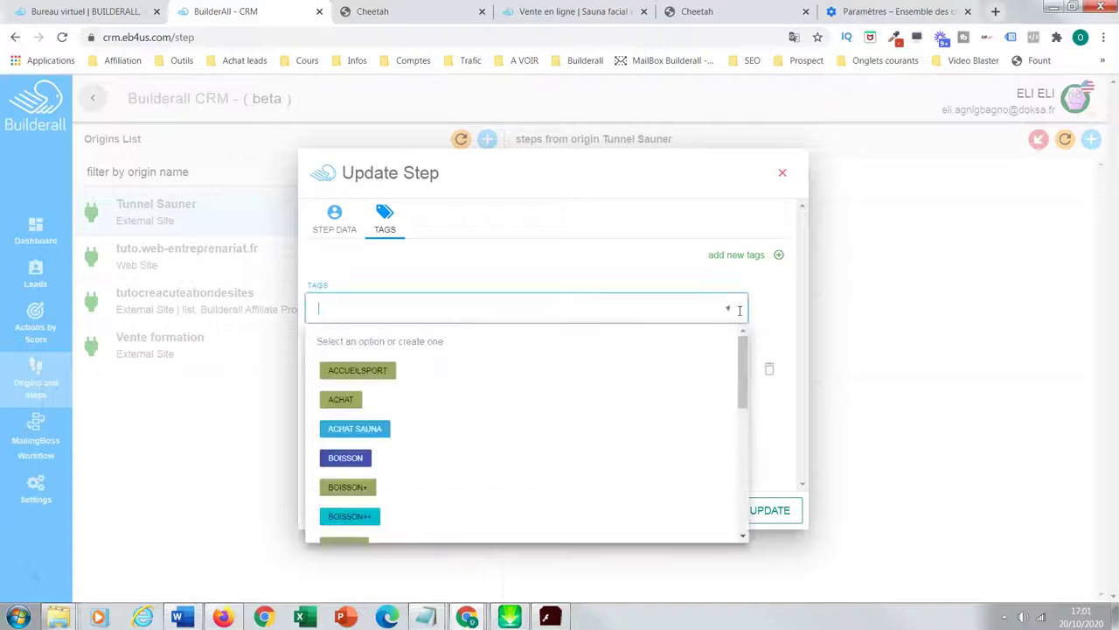
{"action": "left_click_drag", "start_coordinate": [745, 384], "coordinate": [729, 574]}
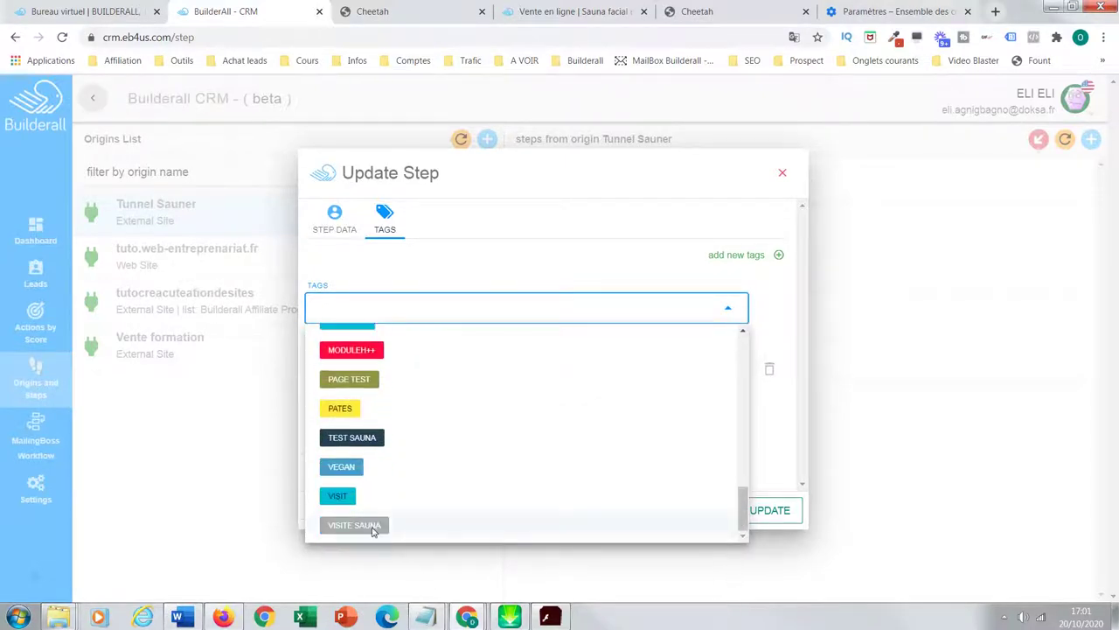
{"action": "left_click", "coordinate": [354, 525]}
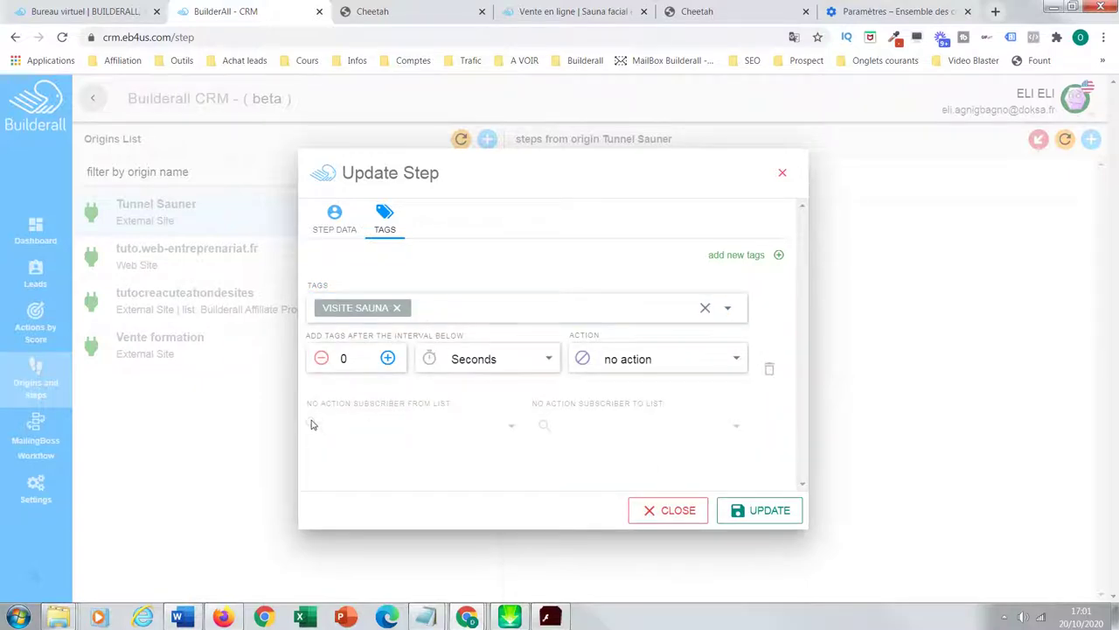
Set the VISITE SAUNA tag's interval to 15 seconds, review the available list actions and keep no action
{"action": "triple_click", "coordinate": [388, 359]}
{"action": "triple_click", "coordinate": [389, 359]}
{"action": "left_click", "coordinate": [388, 358]}
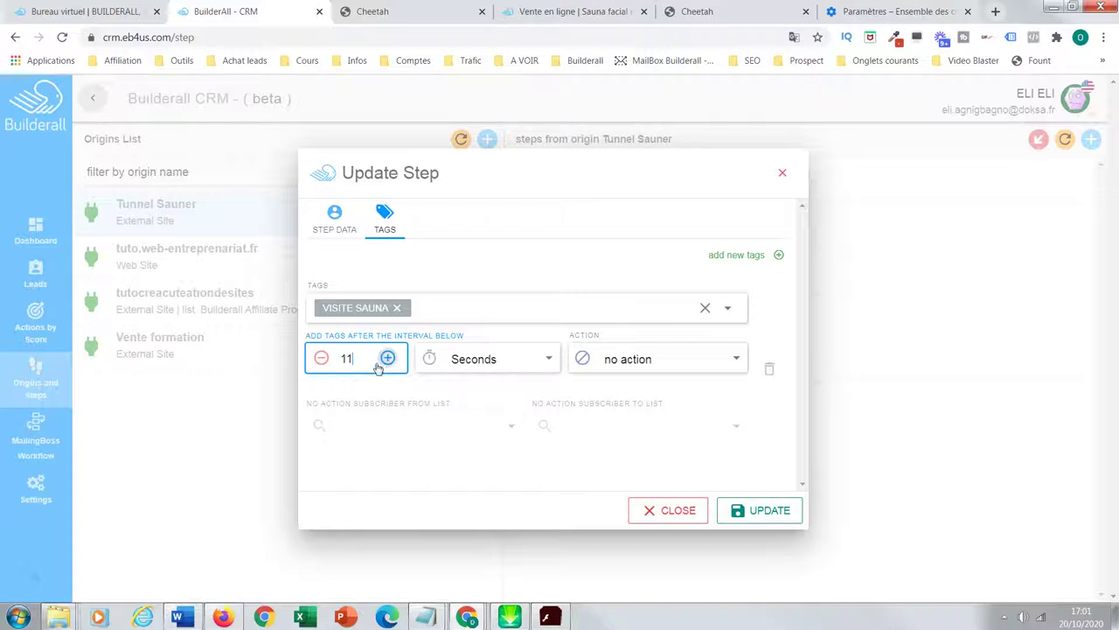
{"action": "left_click", "coordinate": [320, 359]}
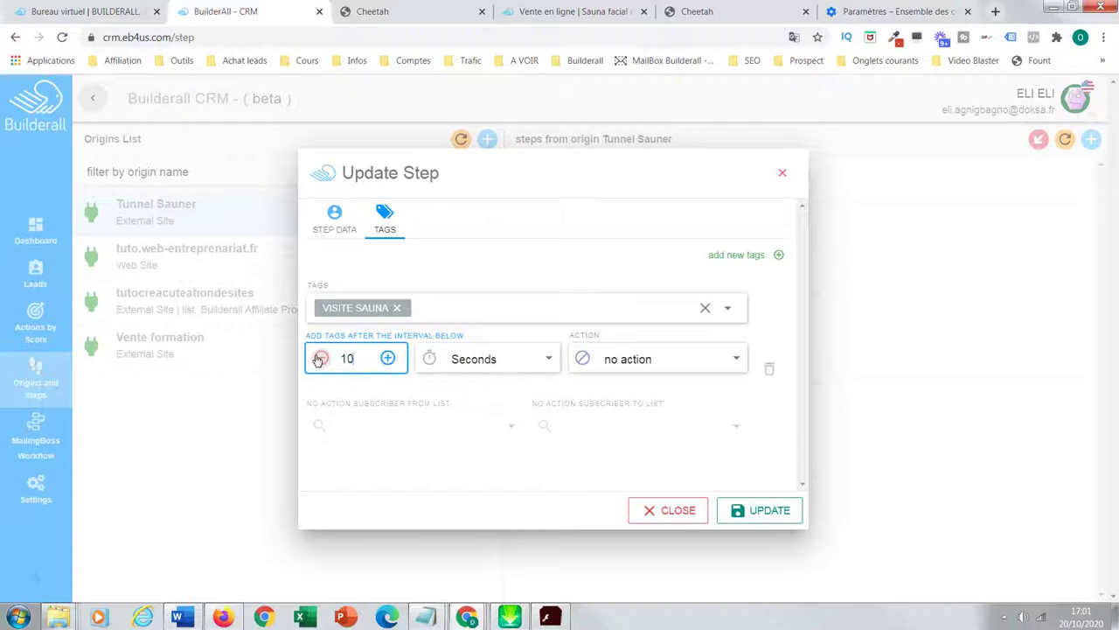
{"action": "left_click", "coordinate": [388, 358]}
{"action": "double_click", "coordinate": [388, 359]}
{"action": "left_click", "coordinate": [388, 359]}
{"action": "left_click", "coordinate": [388, 358]}
{"action": "left_click", "coordinate": [734, 359]}
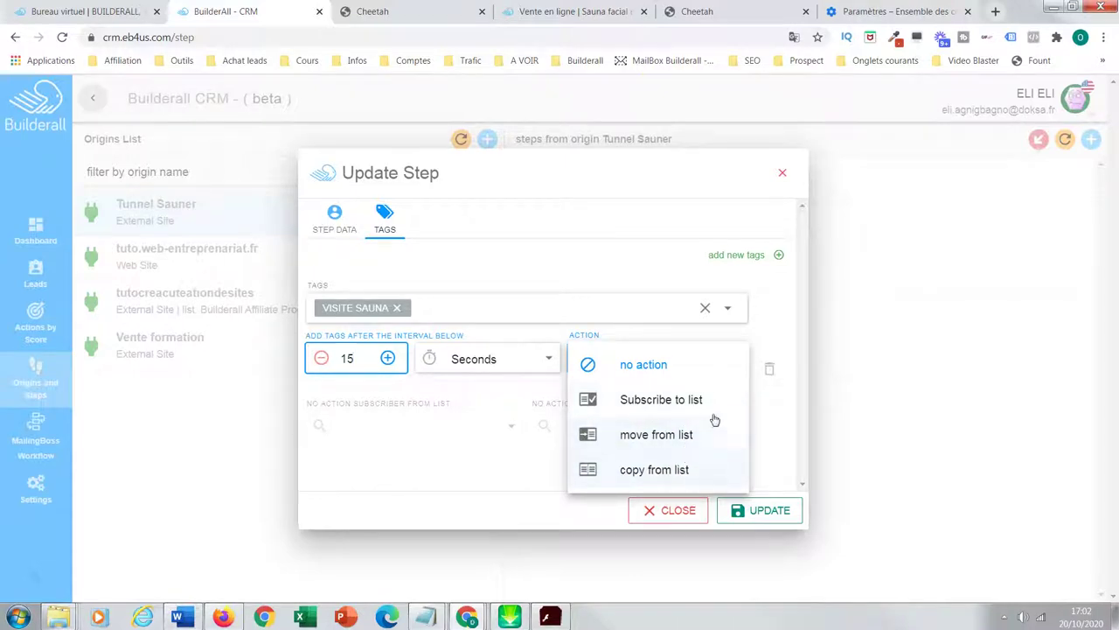
{"action": "left_click", "coordinate": [794, 429]}
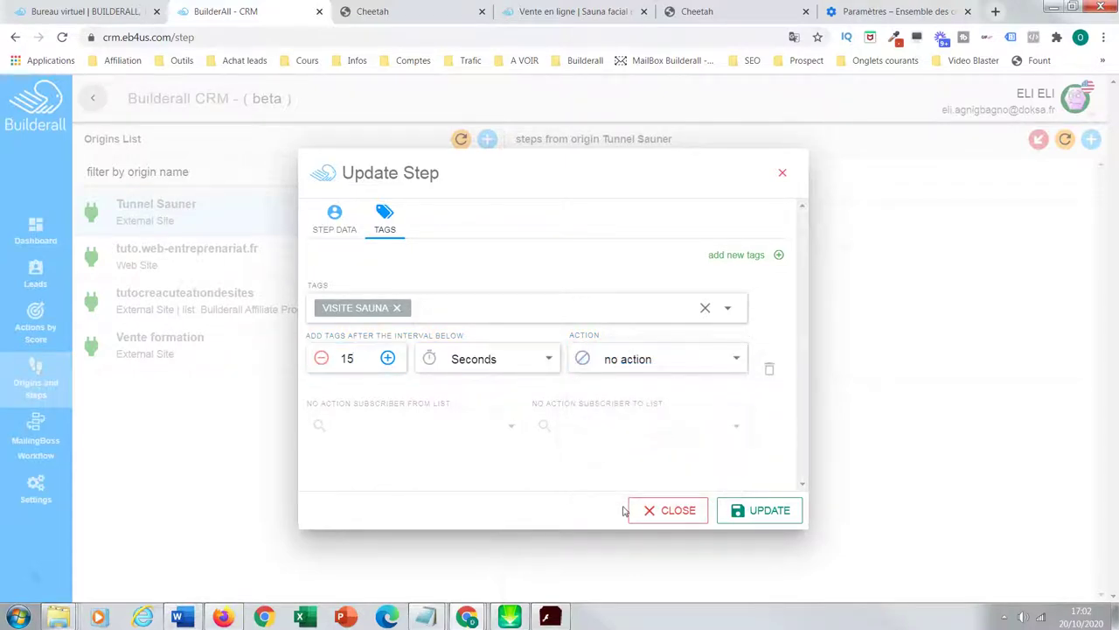
Set the origin score in the step data of Sauna facial et masseur facial to 0
{"action": "left_click", "coordinate": [336, 222]}
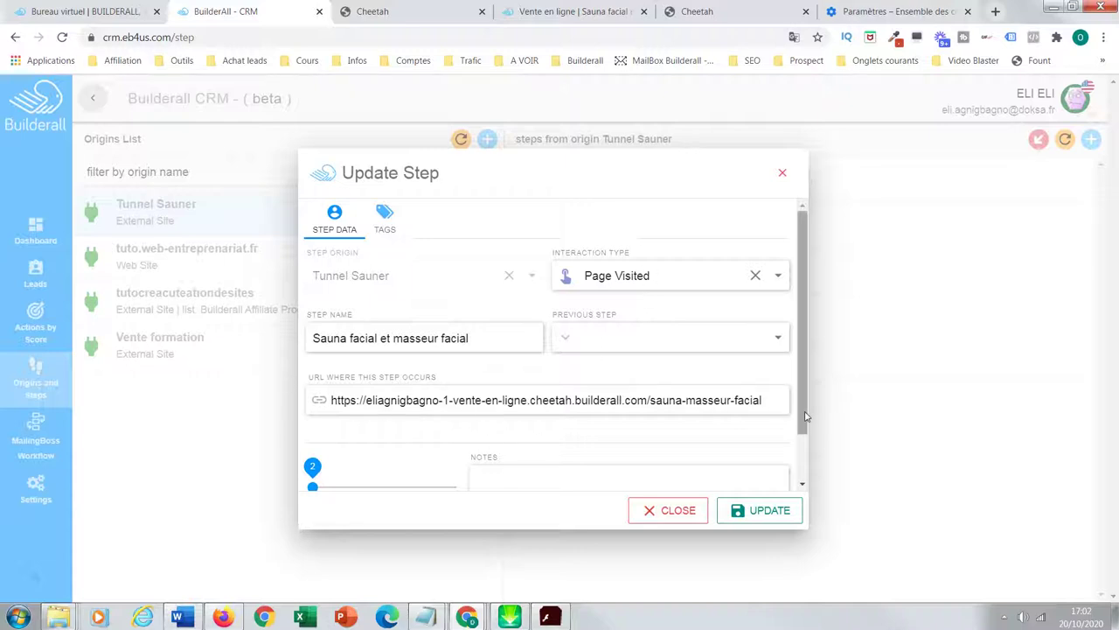
{"action": "scroll", "coordinate": [805, 417], "scroll_direction": "down", "scroll_amount": 2}
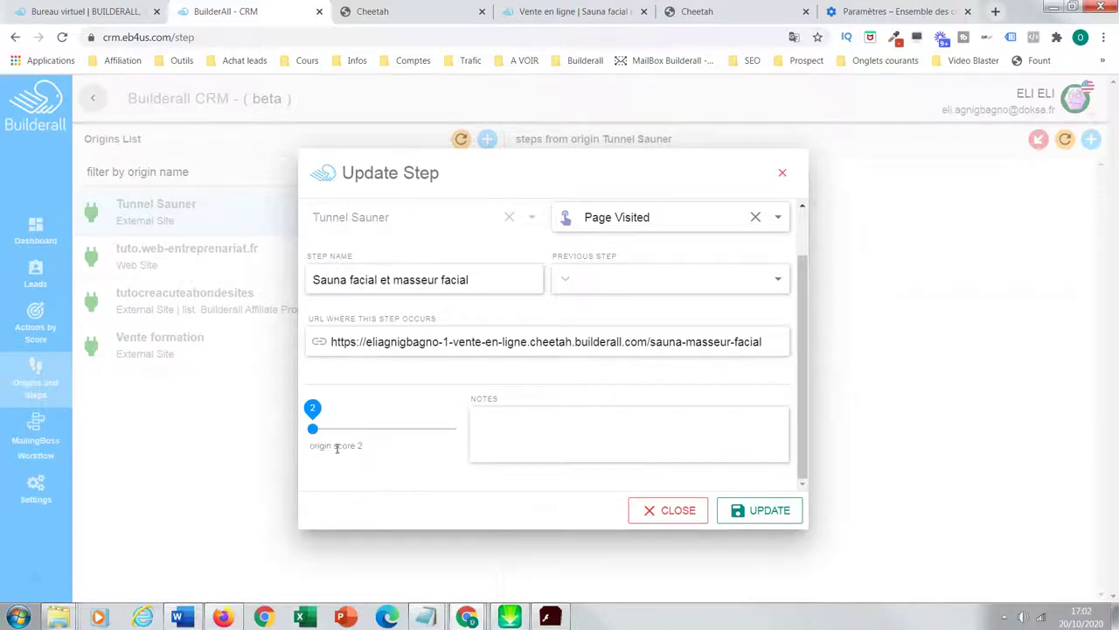
{"action": "left_click_drag", "start_coordinate": [312, 429], "coordinate": [237, 432]}
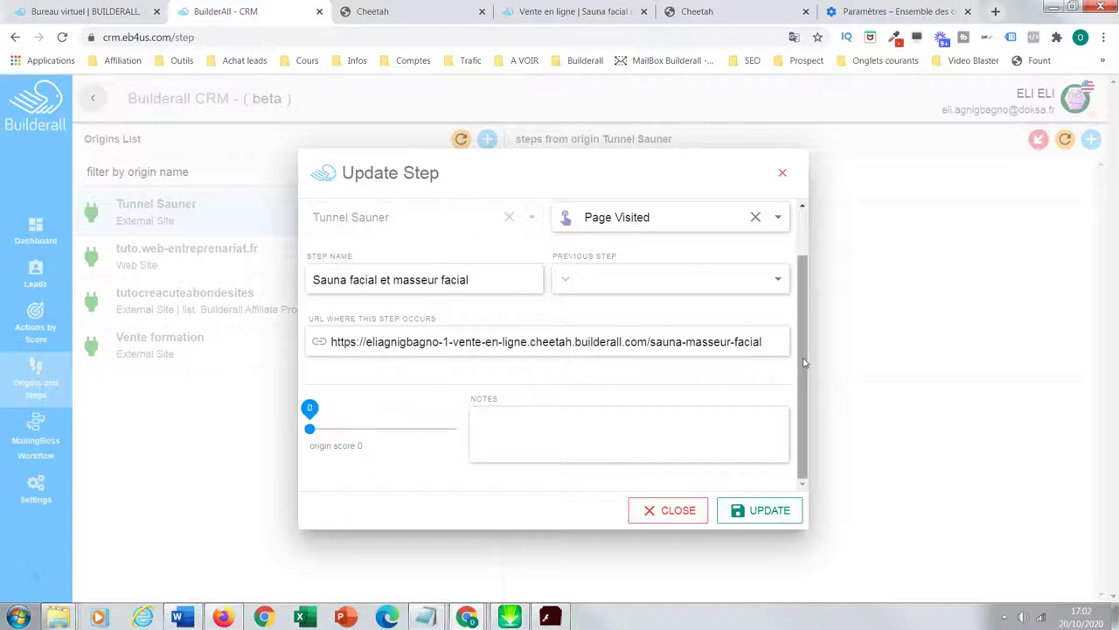
{"action": "scroll", "coordinate": [436, 210], "scroll_direction": "up", "scroll_amount": 1}
Add a second, empty tag entry below the VISITE SAUNA entry in the step's tags
{"action": "left_click", "coordinate": [385, 223]}
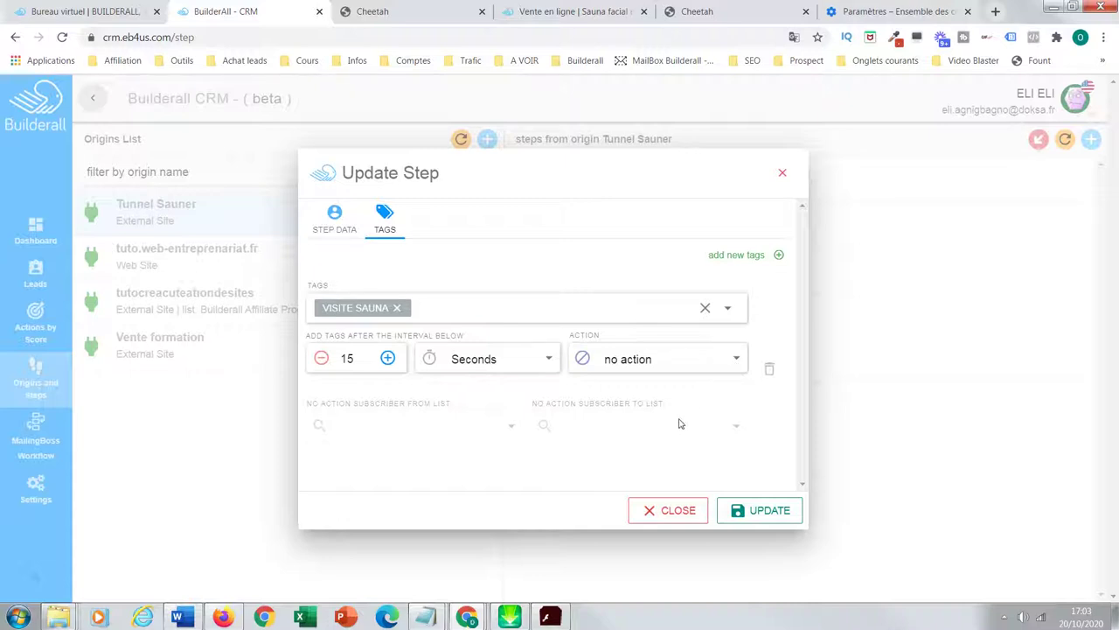
{"action": "left_click", "coordinate": [746, 255]}
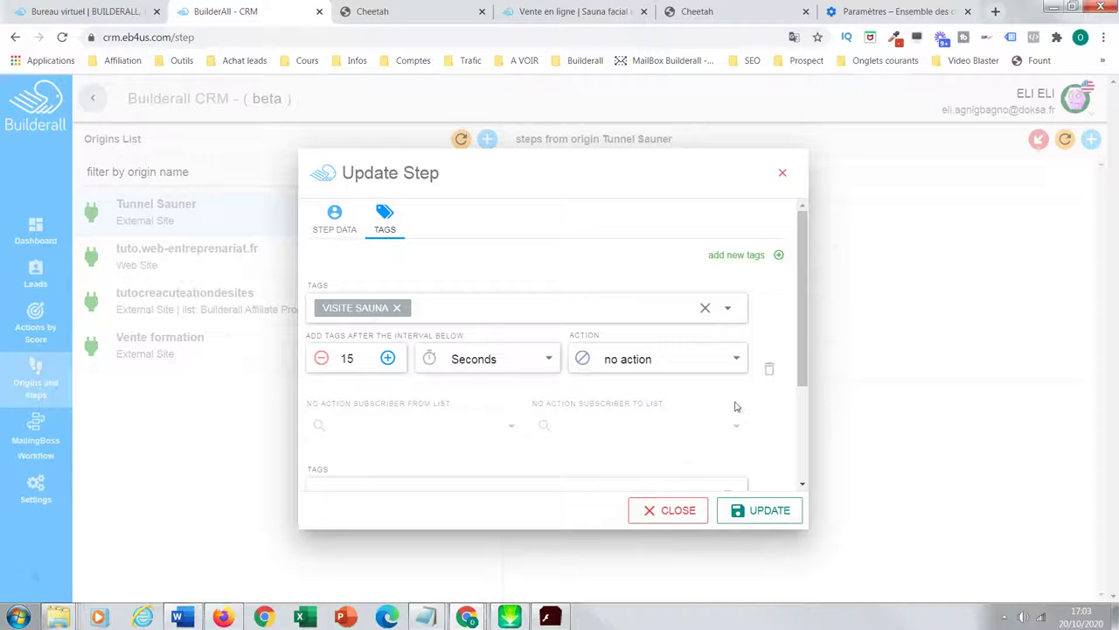
{"action": "left_click_drag", "start_coordinate": [808, 345], "coordinate": [691, 482]}
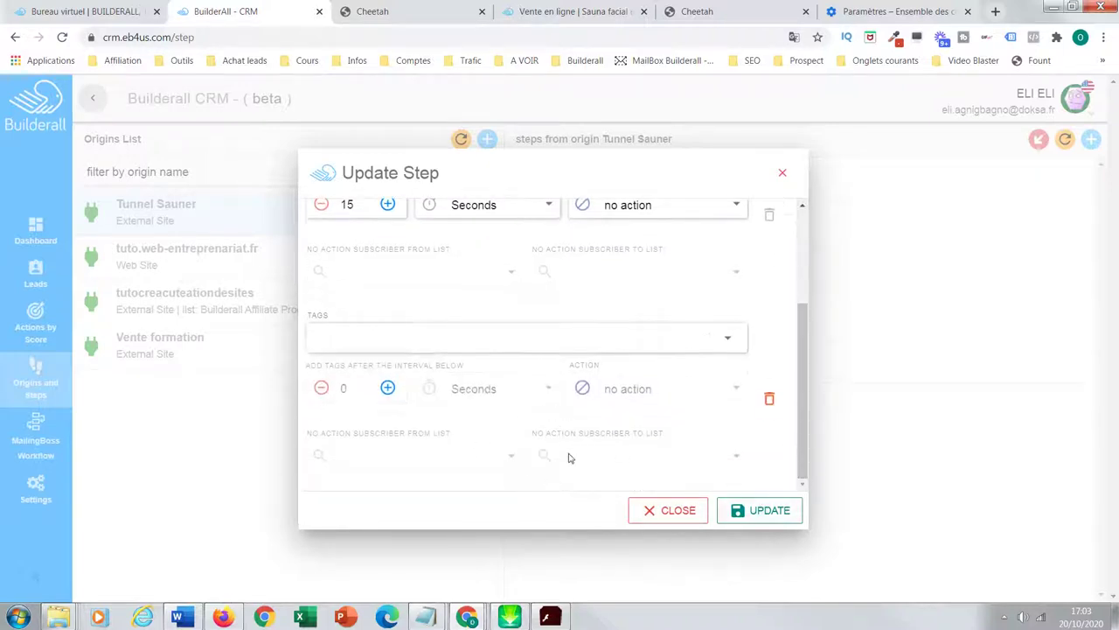
Delete the empty second tag entry from Sauna facial et masseur facial and save the step
{"action": "left_click", "coordinate": [770, 398]}
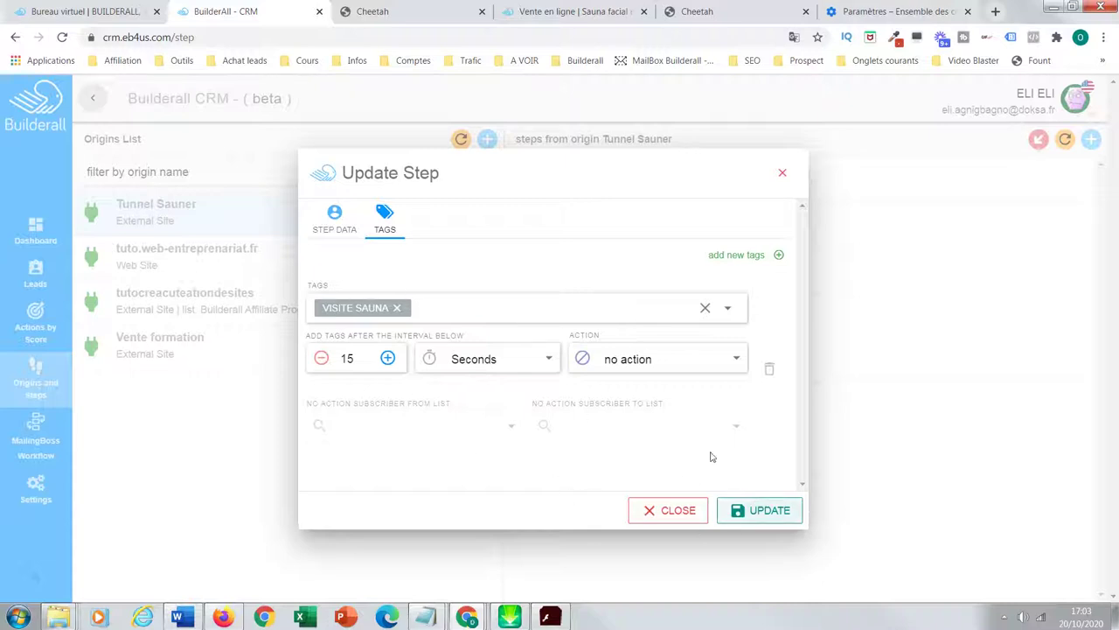
{"action": "left_click", "coordinate": [768, 516]}
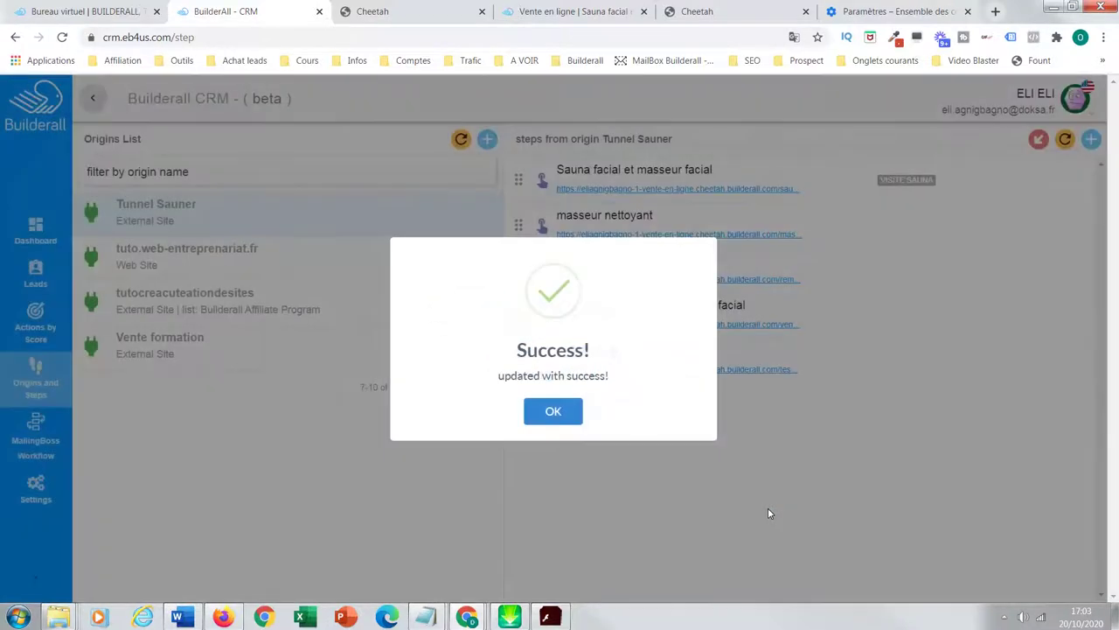
{"action": "left_click", "coordinate": [553, 411]}
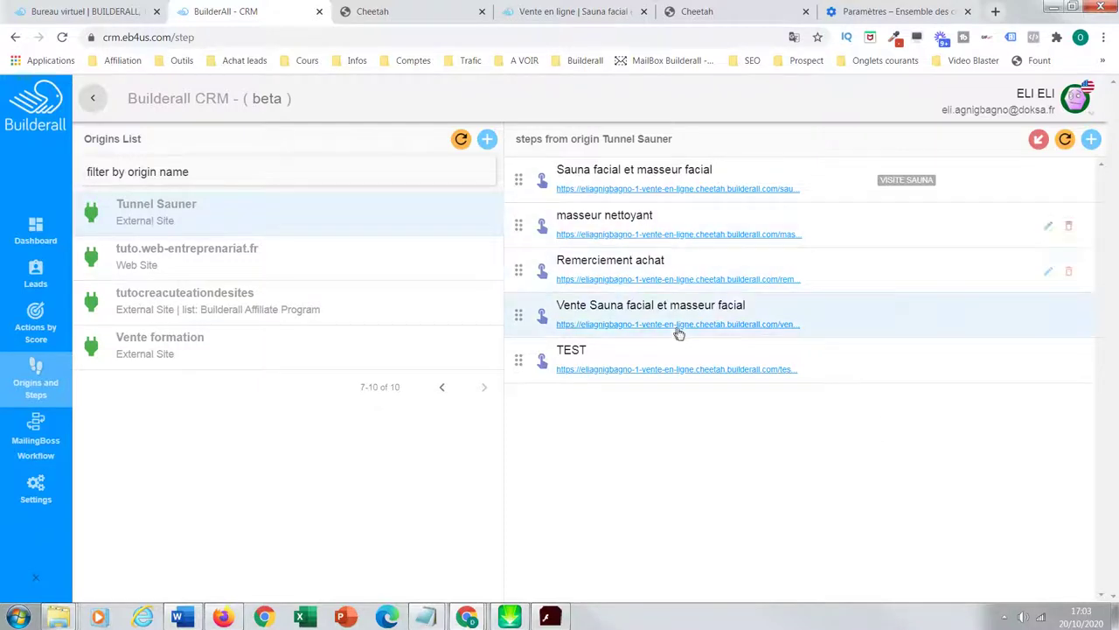
Open the masseur nettoyant step for editing and examine the available interaction types
{"action": "left_click", "coordinate": [1047, 231]}
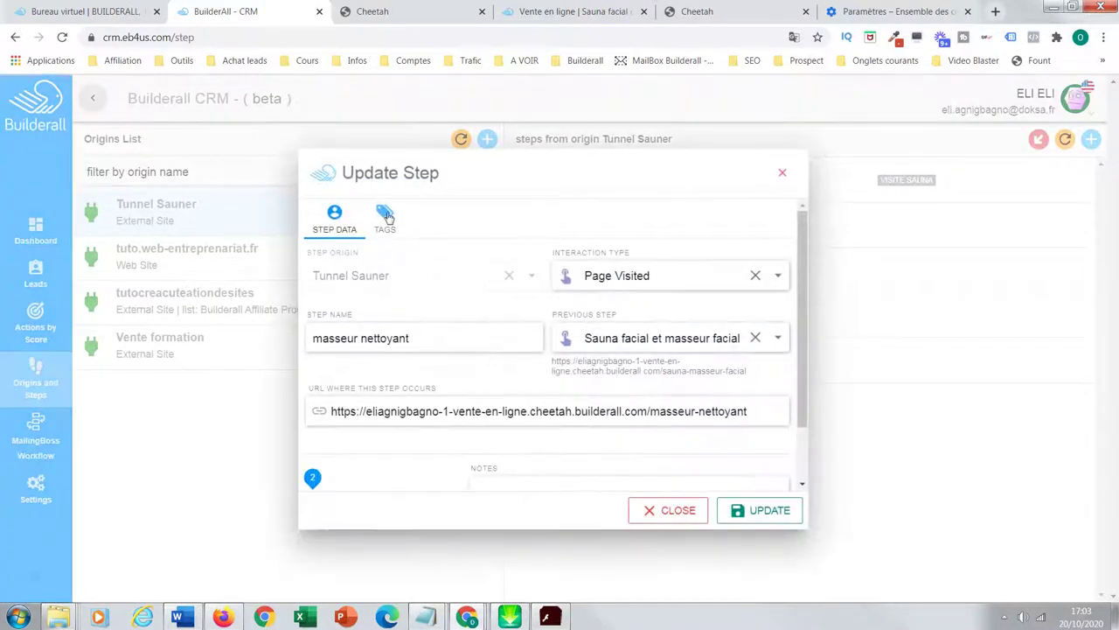
{"action": "left_click", "coordinate": [777, 276]}
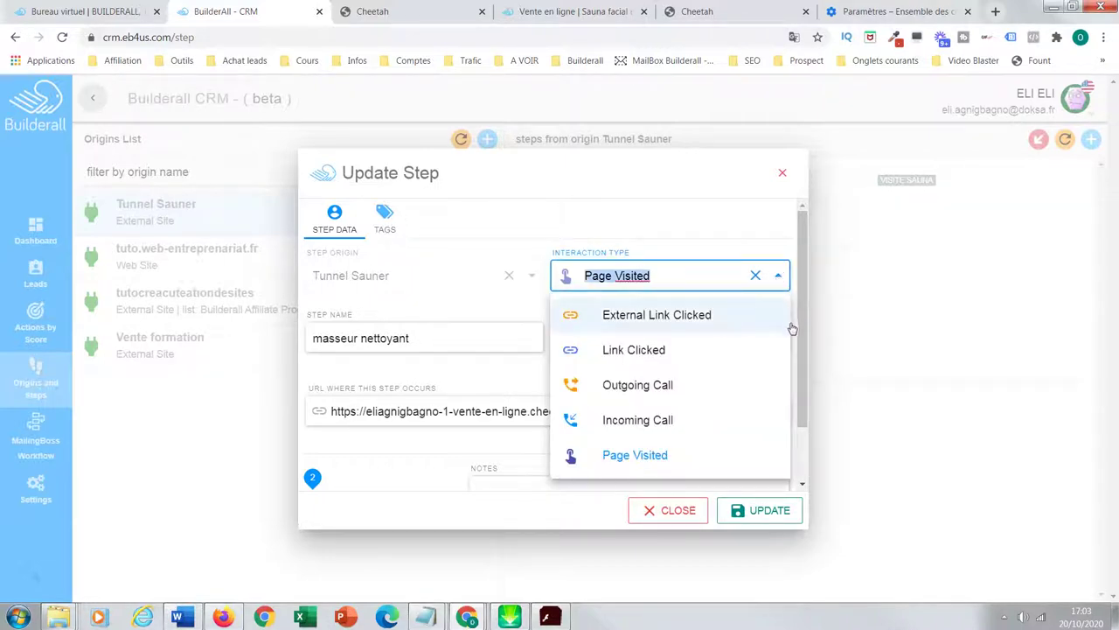
{"action": "left_click", "coordinate": [480, 303]}
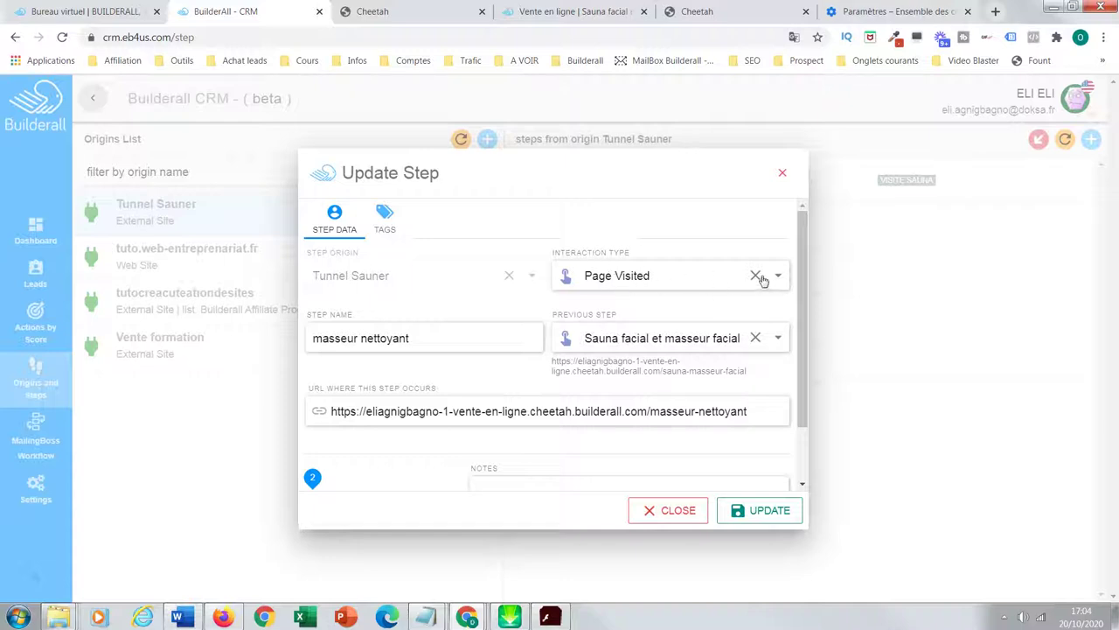
{"action": "left_click", "coordinate": [675, 278]}
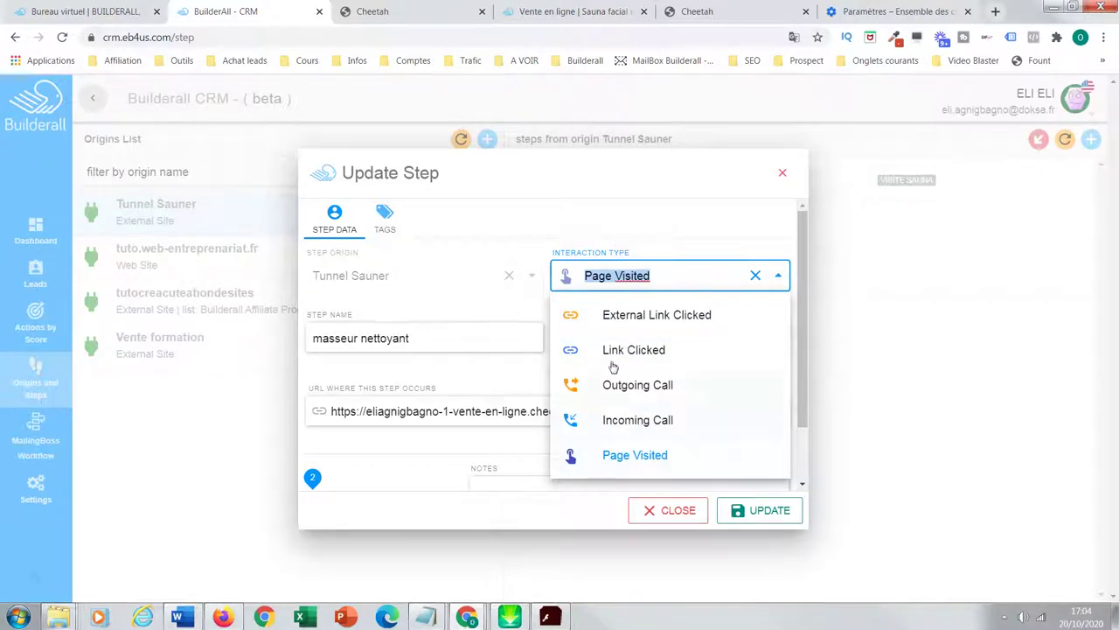
{"action": "left_click", "coordinate": [527, 303]}
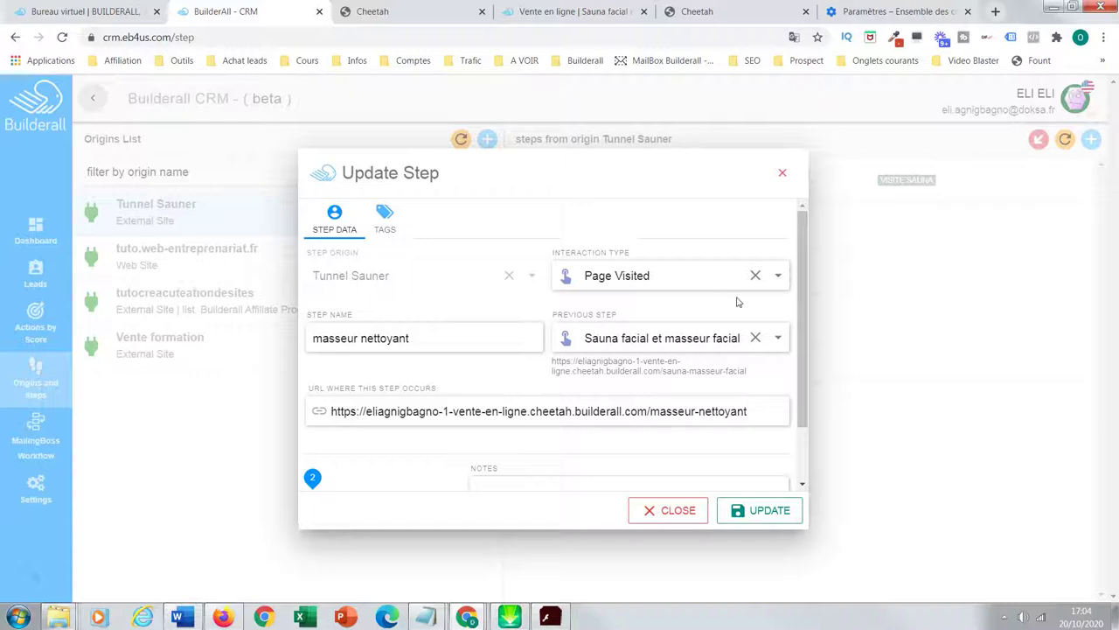
Try Link Clicked as the interaction type of masseur nettoyant, and set it back to Page Visited
{"action": "left_click", "coordinate": [778, 277]}
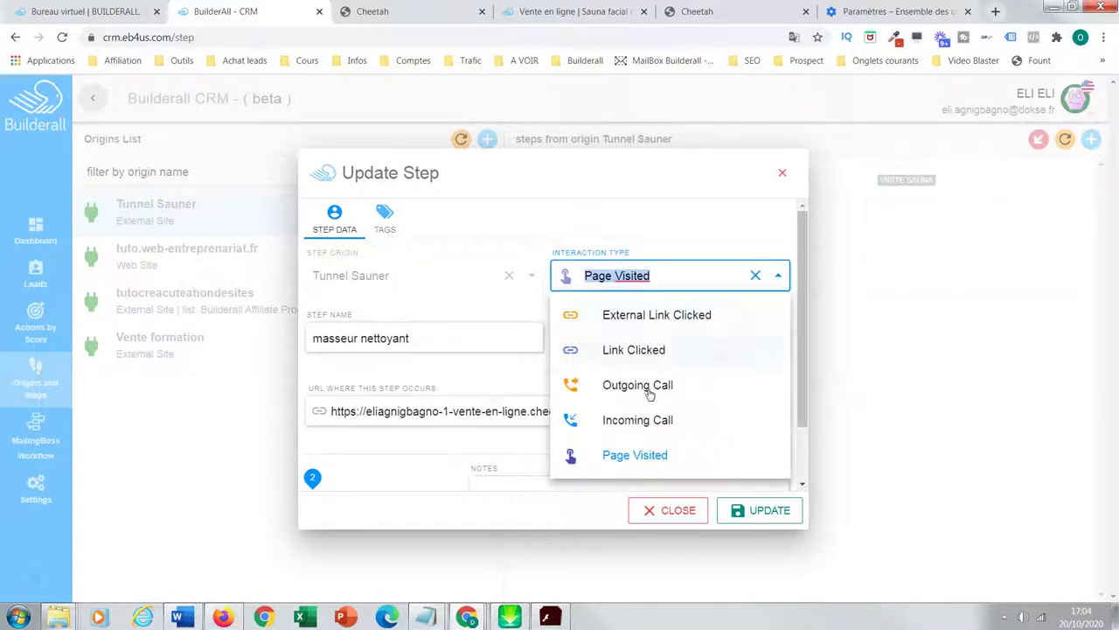
{"action": "left_click", "coordinate": [656, 355]}
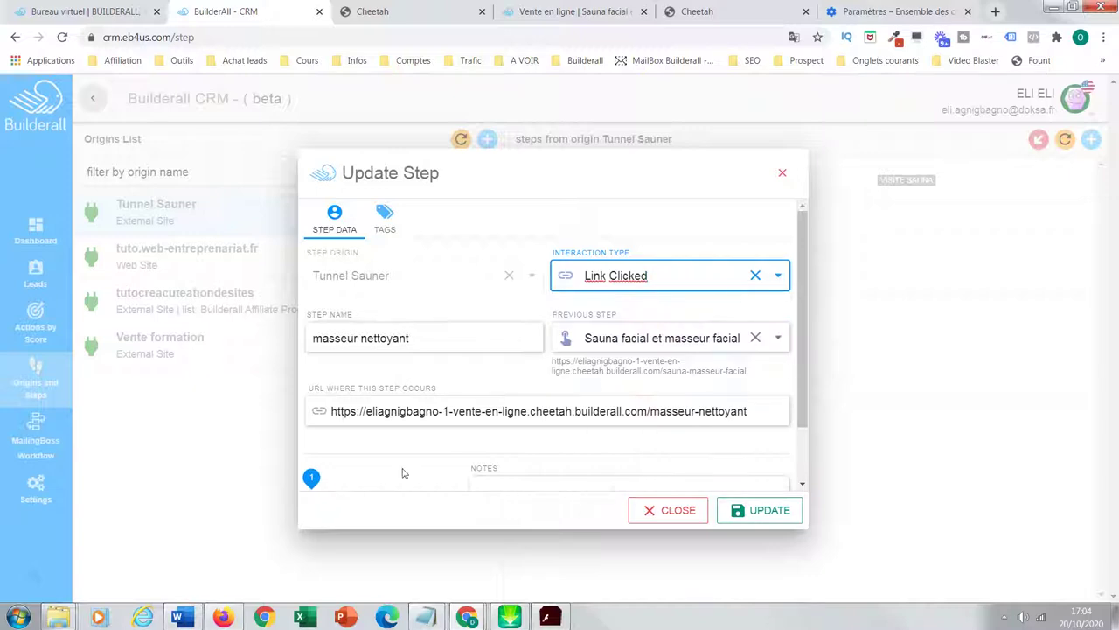
{"action": "left_click", "coordinate": [778, 278]}
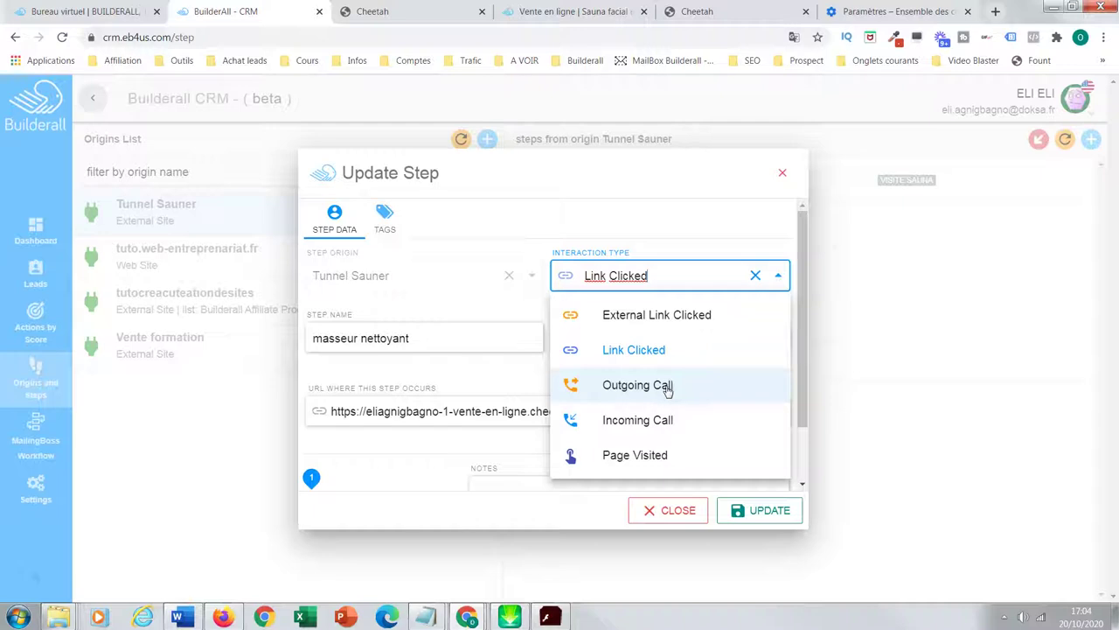
{"action": "left_click", "coordinate": [656, 457]}
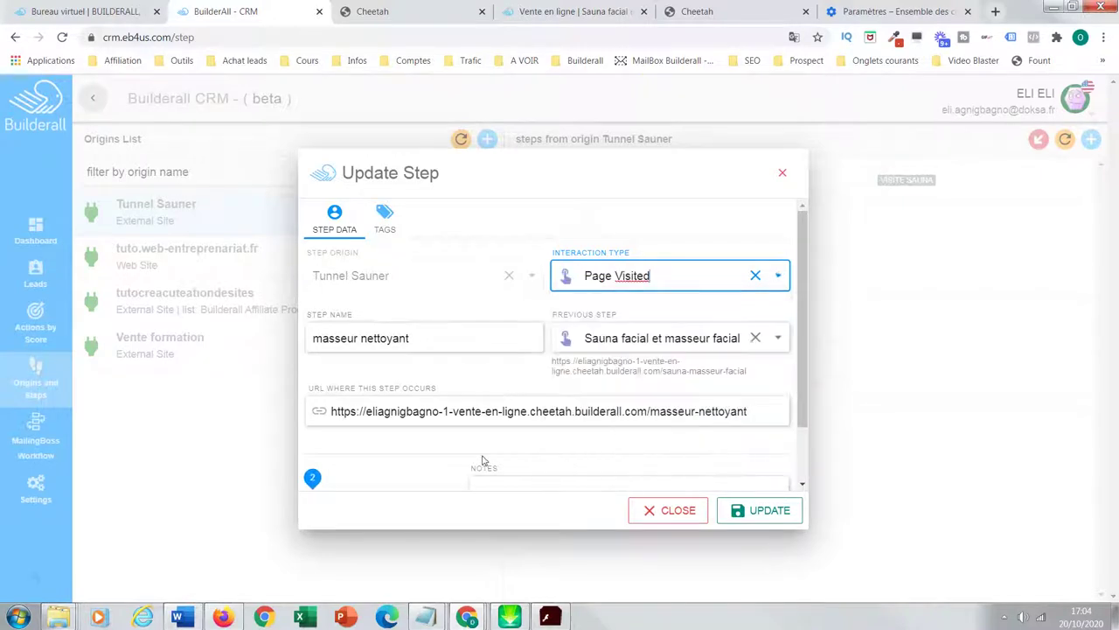
{"action": "left_click", "coordinate": [535, 312]}
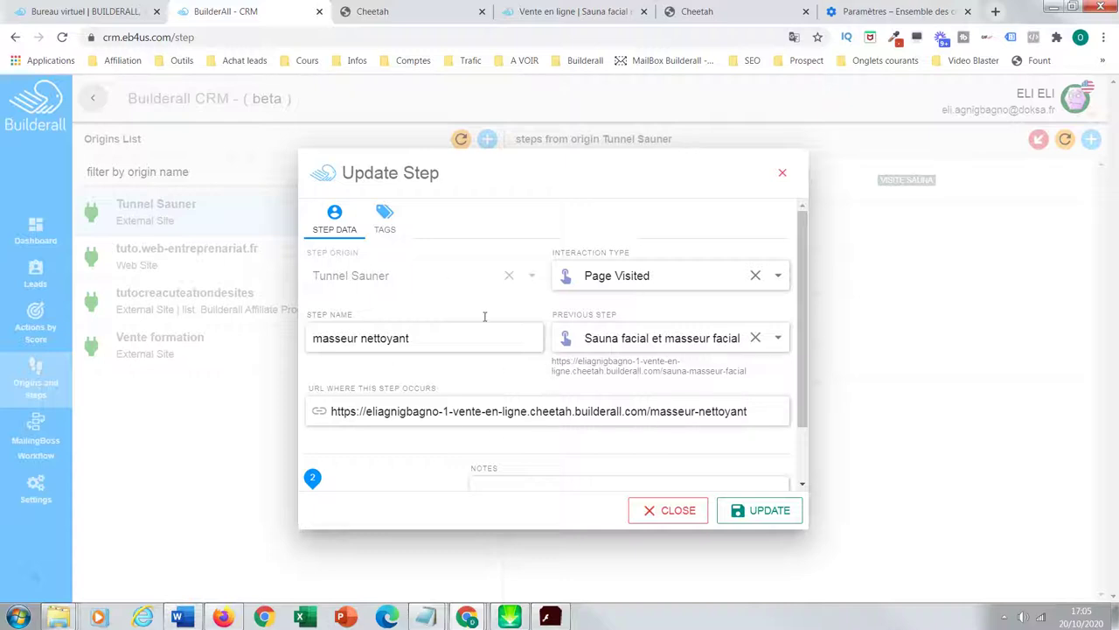
Assign the ACHAT SAUNA tag to the masseur nettoyant step and save the update
{"action": "left_click", "coordinate": [389, 221]}
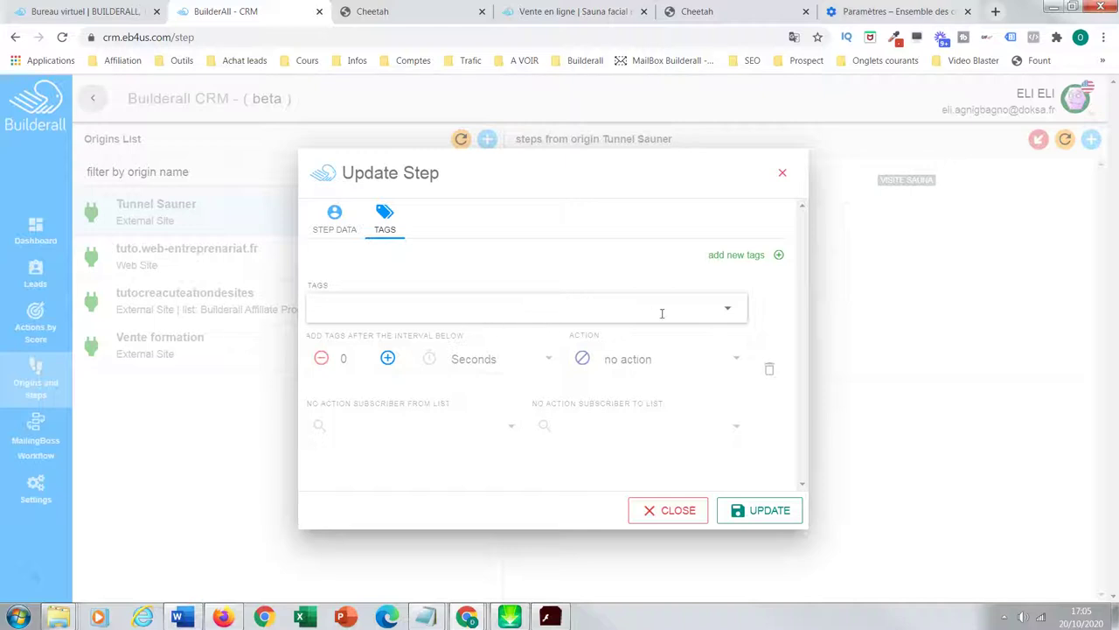
{"action": "left_click", "coordinate": [726, 311]}
{"action": "left_click_drag", "start_coordinate": [739, 482], "coordinate": [728, 350]}
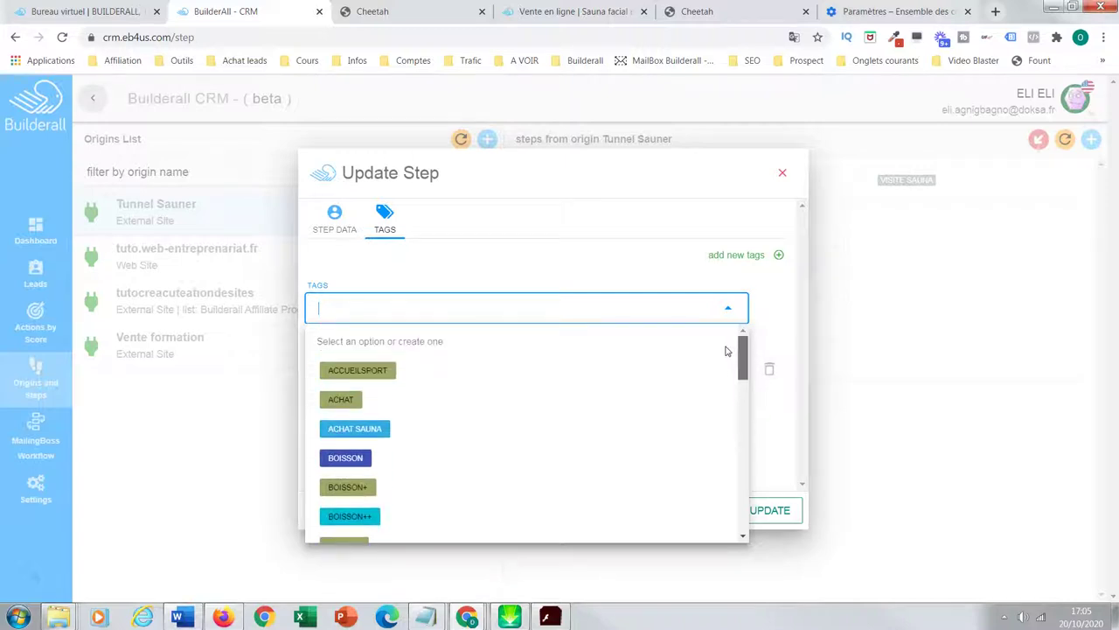
{"action": "left_click", "coordinate": [355, 429]}
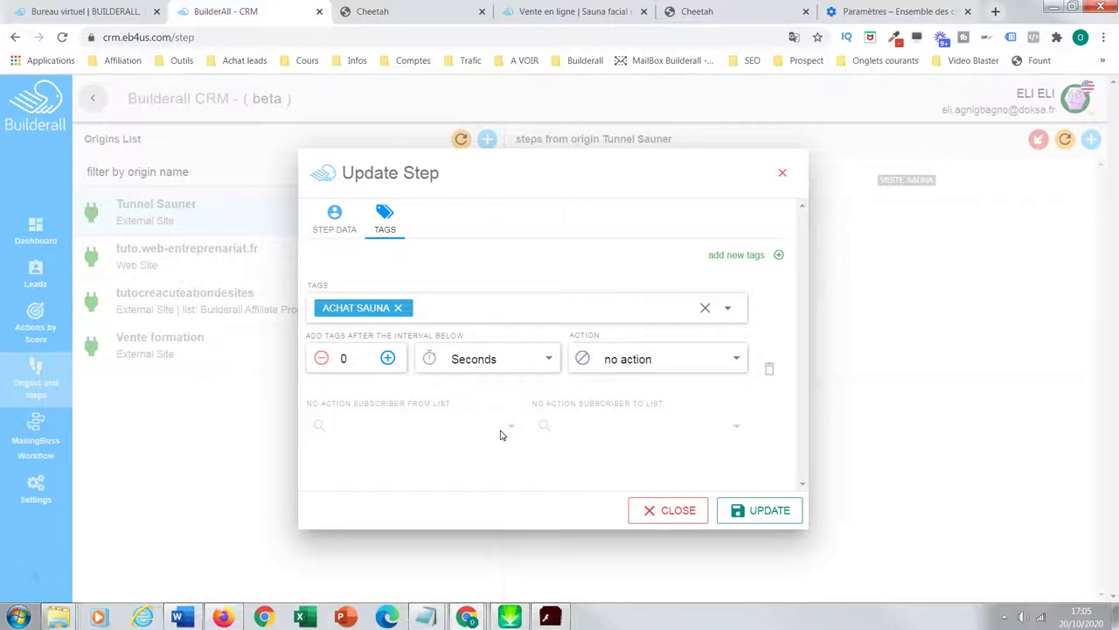
{"action": "left_click", "coordinate": [764, 512]}
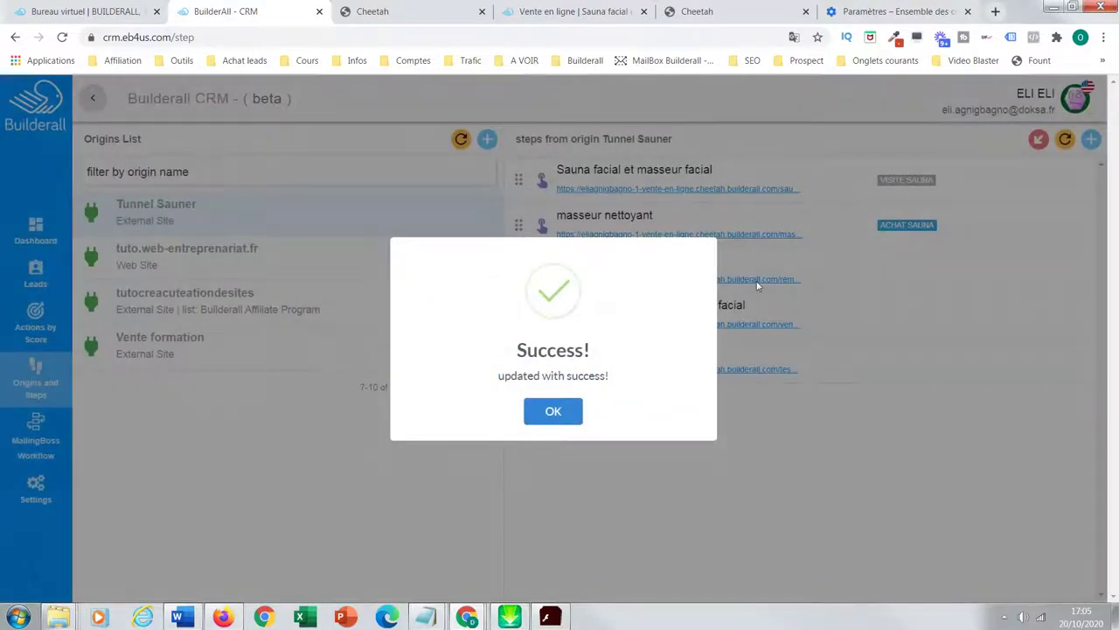
{"action": "left_click", "coordinate": [551, 412]}
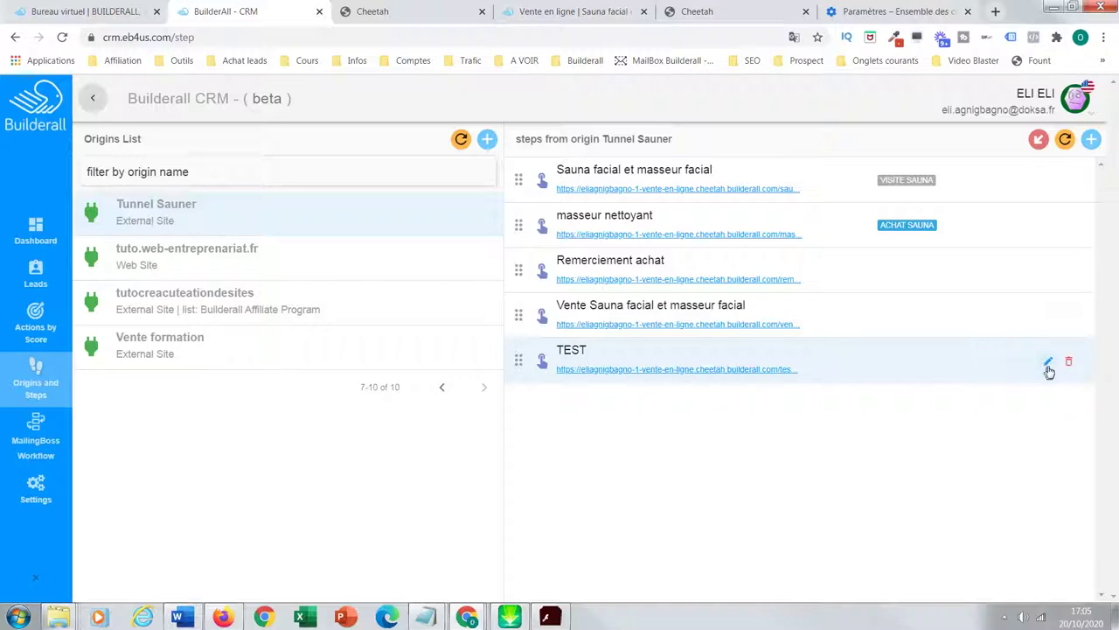
Assign the TEST SAUNA tag to the TEST step of the Tunnel Sauner origin
{"action": "left_click", "coordinate": [1049, 364]}
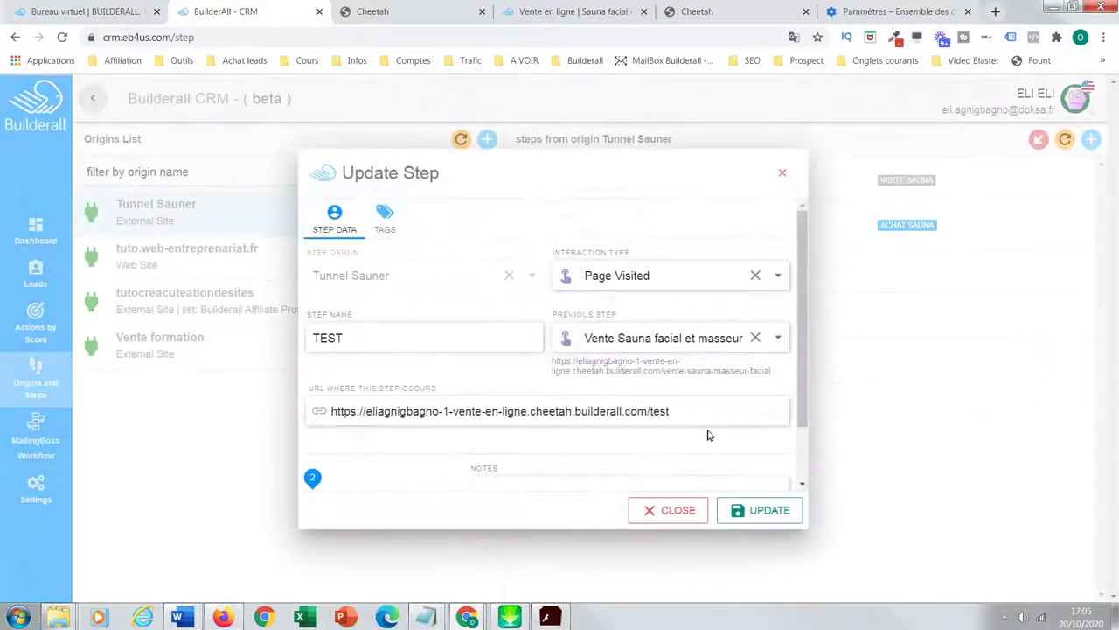
{"action": "left_click", "coordinate": [383, 220]}
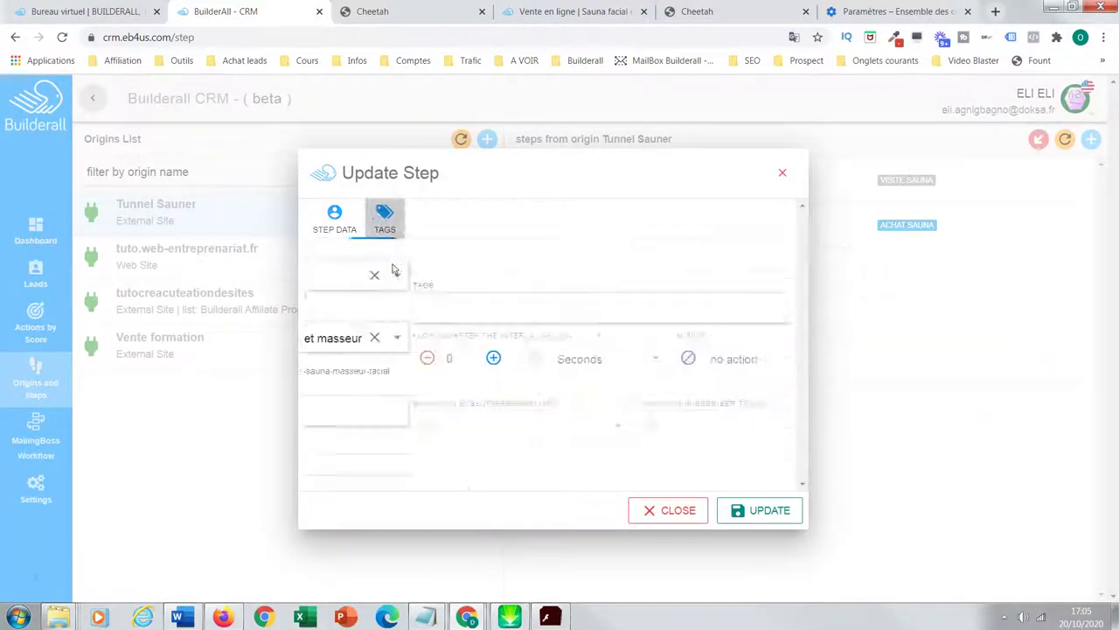
{"action": "left_click", "coordinate": [576, 303]}
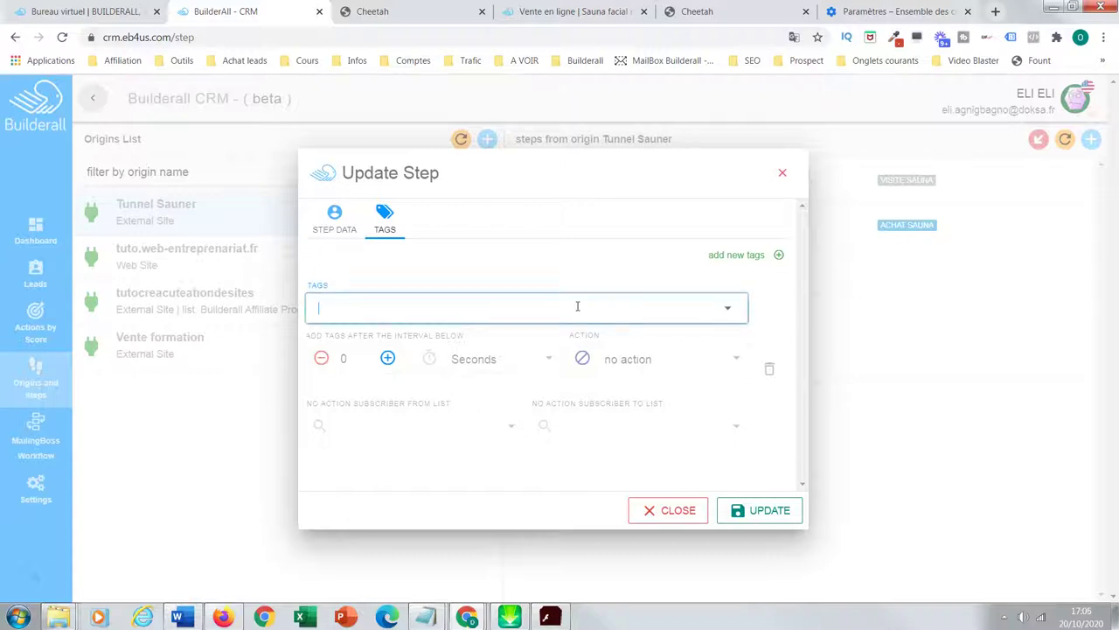
{"action": "scroll", "coordinate": [732, 457], "scroll_direction": "down", "scroll_amount": 3}
{"action": "scroll", "coordinate": [732, 456], "scroll_direction": "down", "scroll_amount": 5}
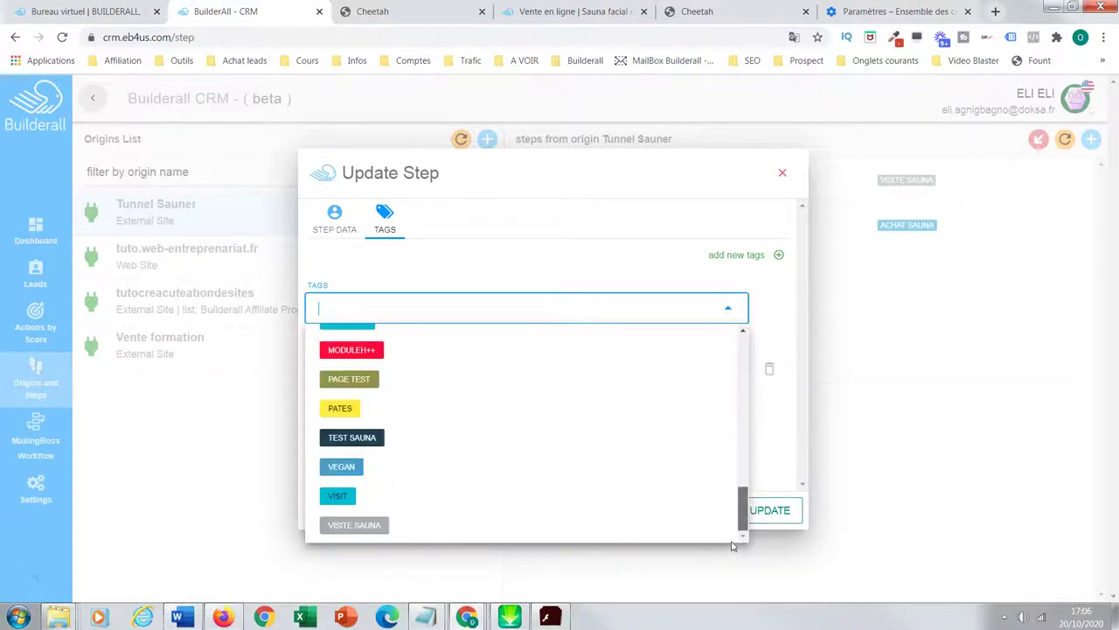
{"action": "left_click", "coordinate": [489, 440]}
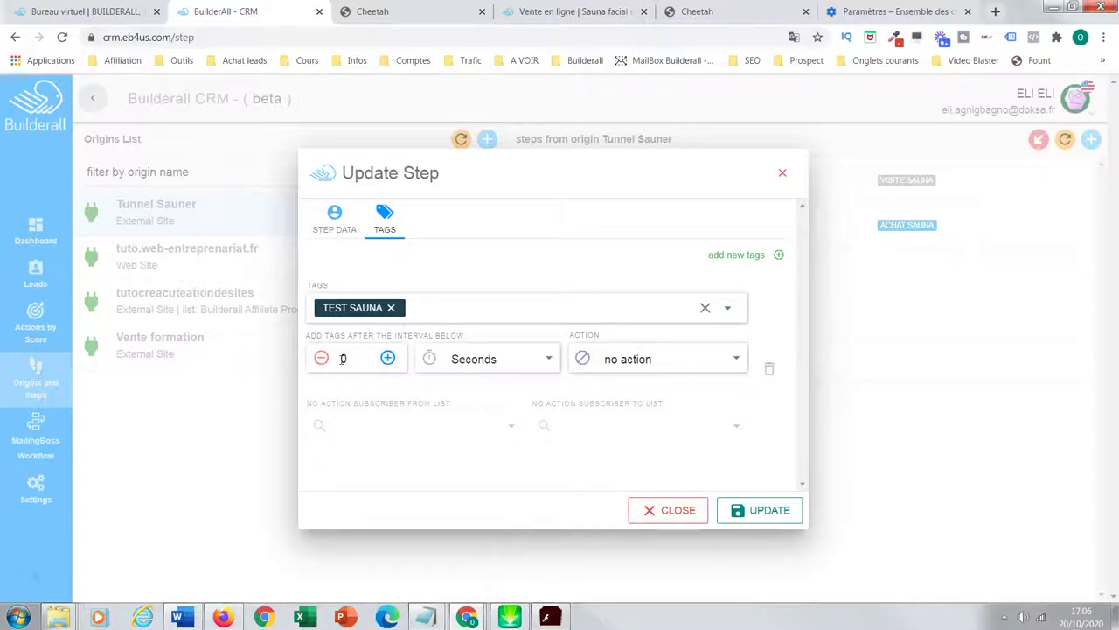
Set the TEST SAUNA tag's interval to 5 seconds and save the TEST step
{"action": "left_click", "coordinate": [388, 359]}
{"action": "left_click", "coordinate": [388, 359]}
{"action": "left_click", "coordinate": [388, 359]}
{"action": "left_click", "coordinate": [387, 359]}
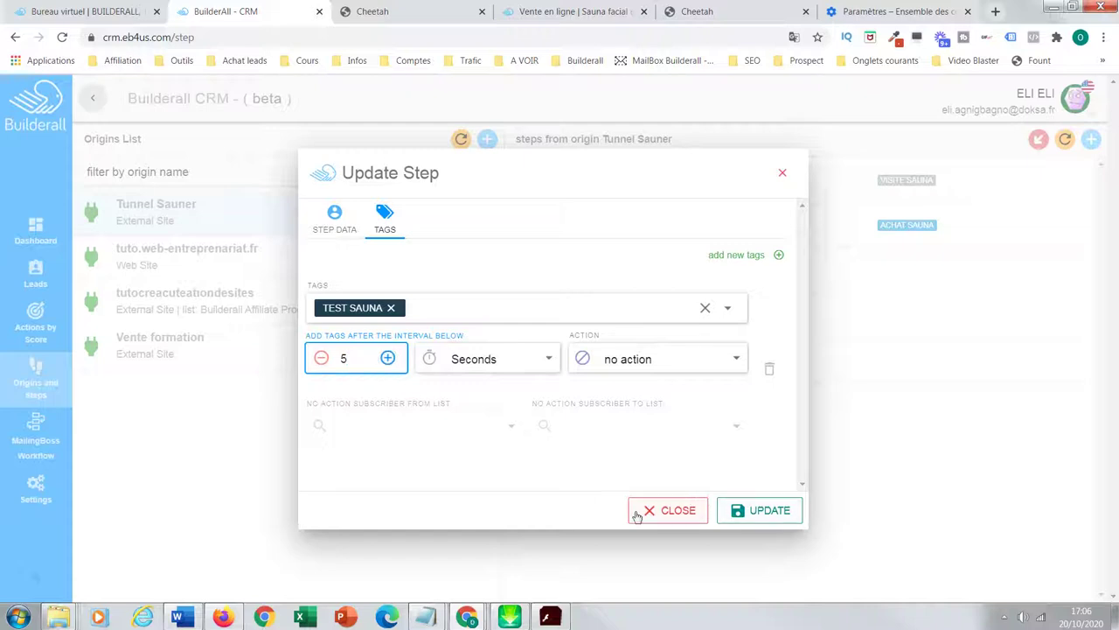
{"action": "left_click", "coordinate": [780, 511]}
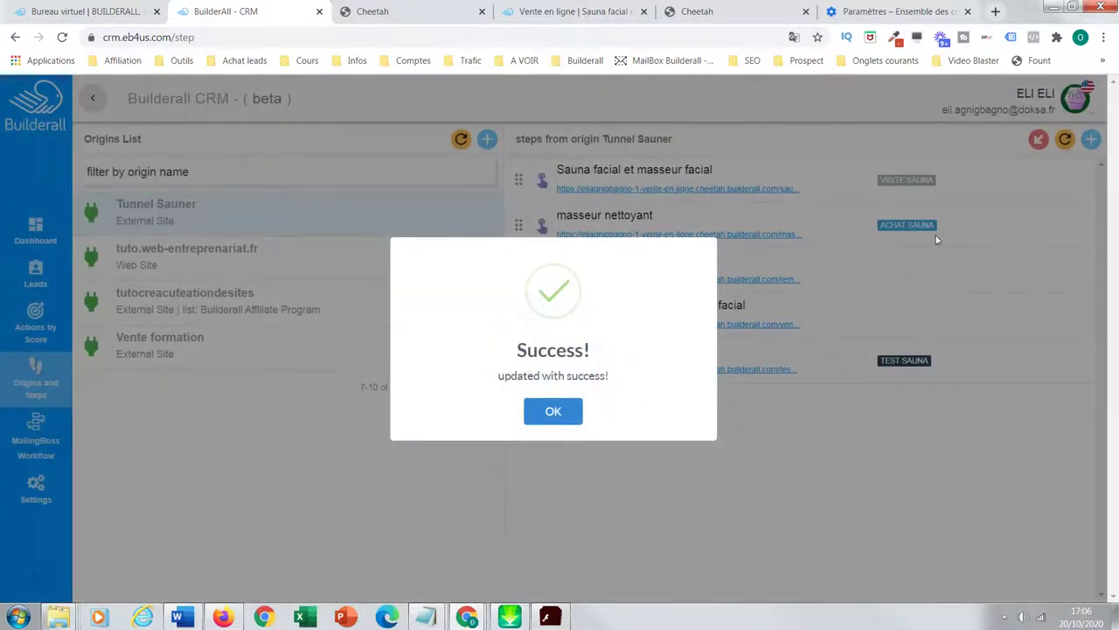
{"action": "left_click", "coordinate": [549, 412]}
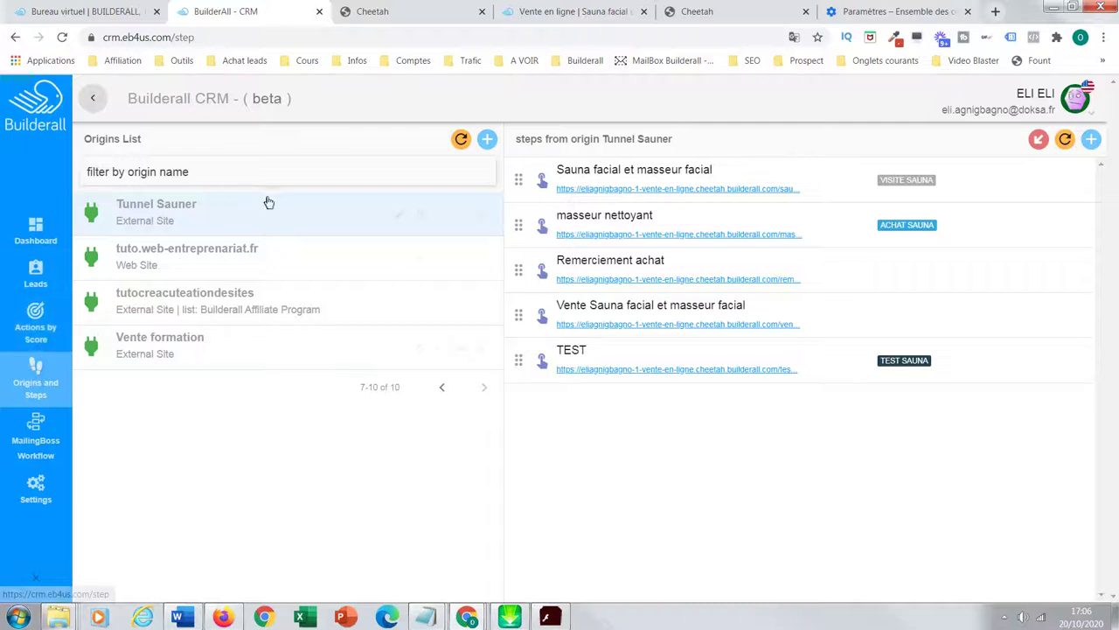
Show the CRM leads filtered to the Tunnel Sauner origin
{"action": "left_click", "coordinate": [45, 278]}
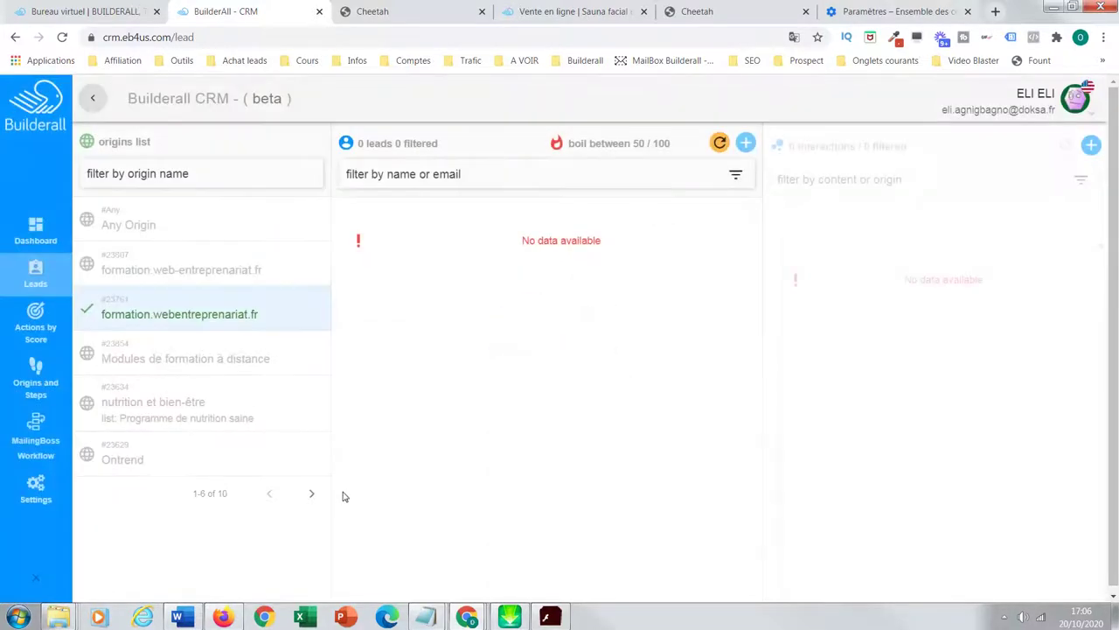
{"action": "left_click", "coordinate": [311, 493]}
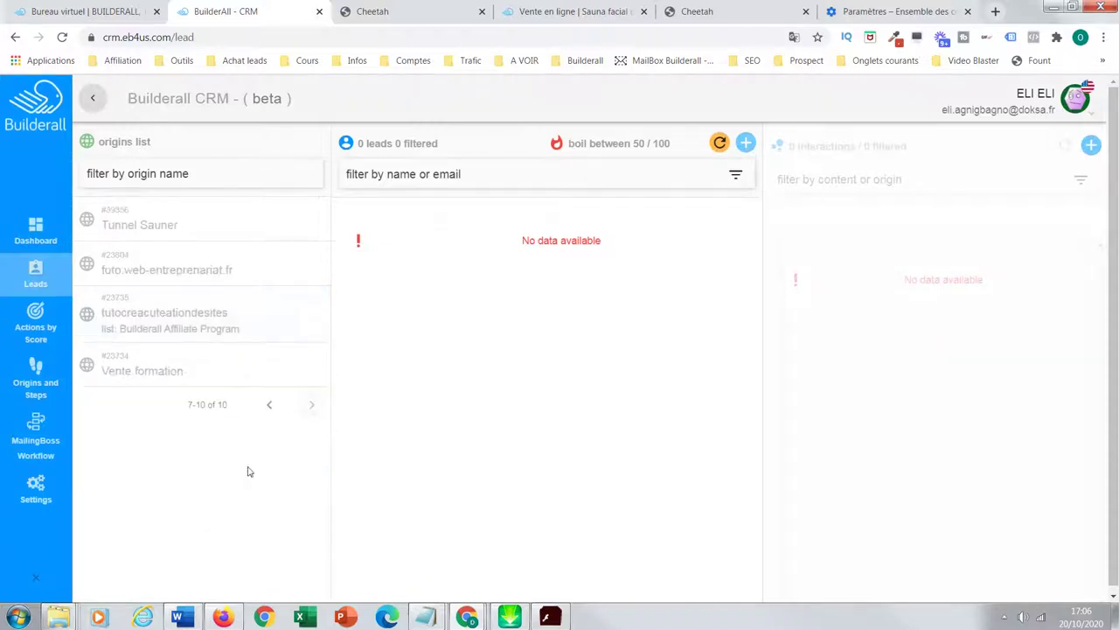
{"action": "left_click", "coordinate": [147, 227]}
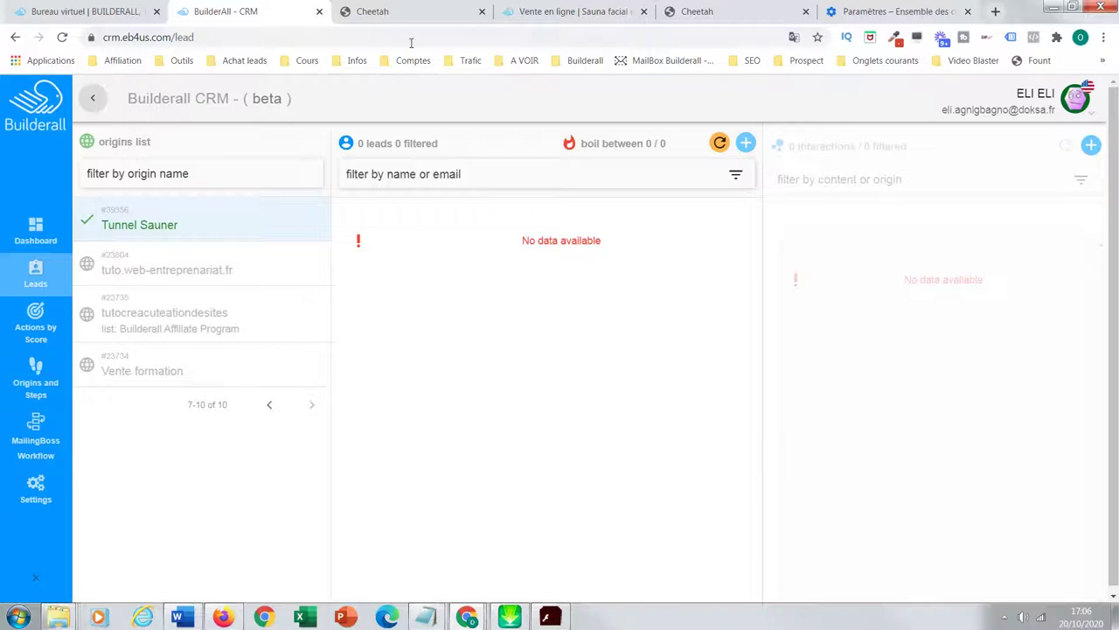
Reload the published Sauna Facial Maison Moispa sales page to test visit tracking, and return to the Tunnel Sauner leads in the CRM
{"action": "left_click", "coordinate": [401, 12]}
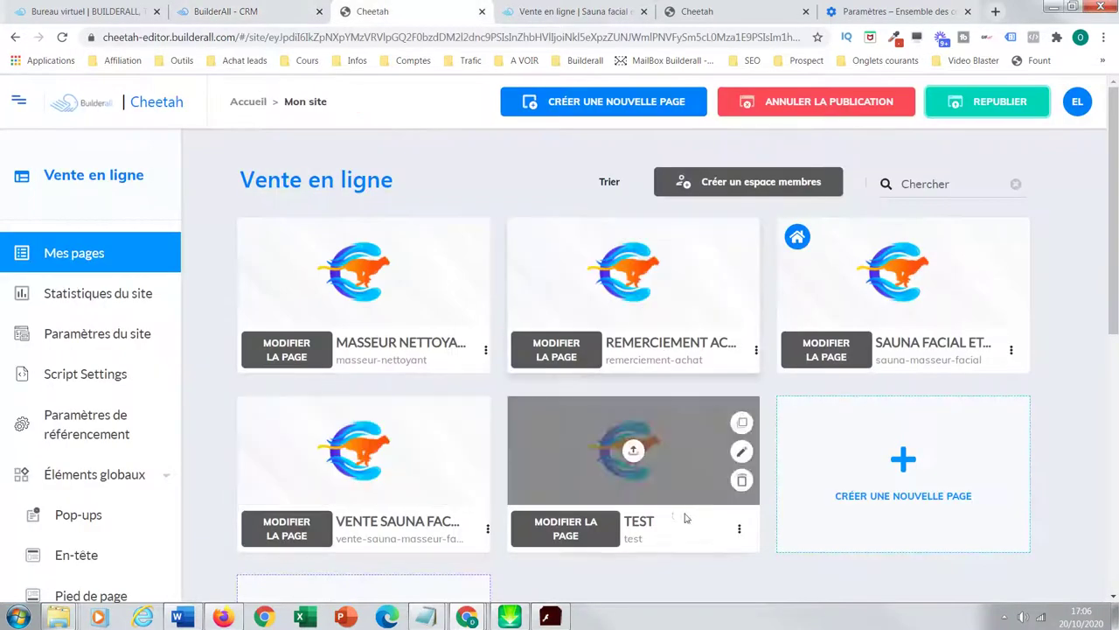
{"action": "left_click", "coordinate": [739, 531]}
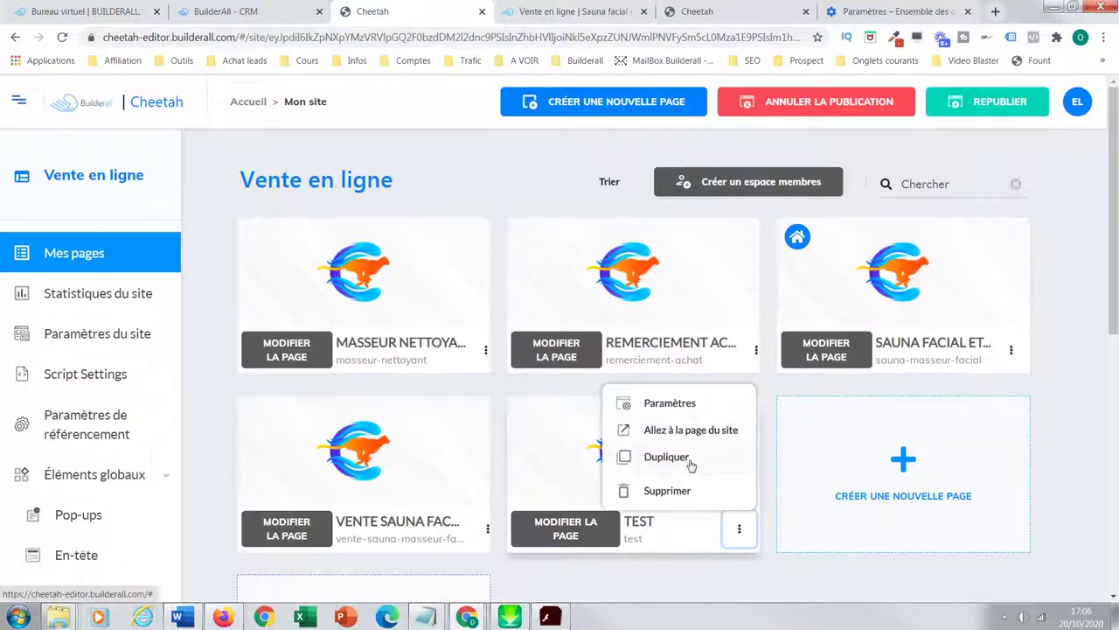
{"action": "left_click", "coordinate": [564, 15]}
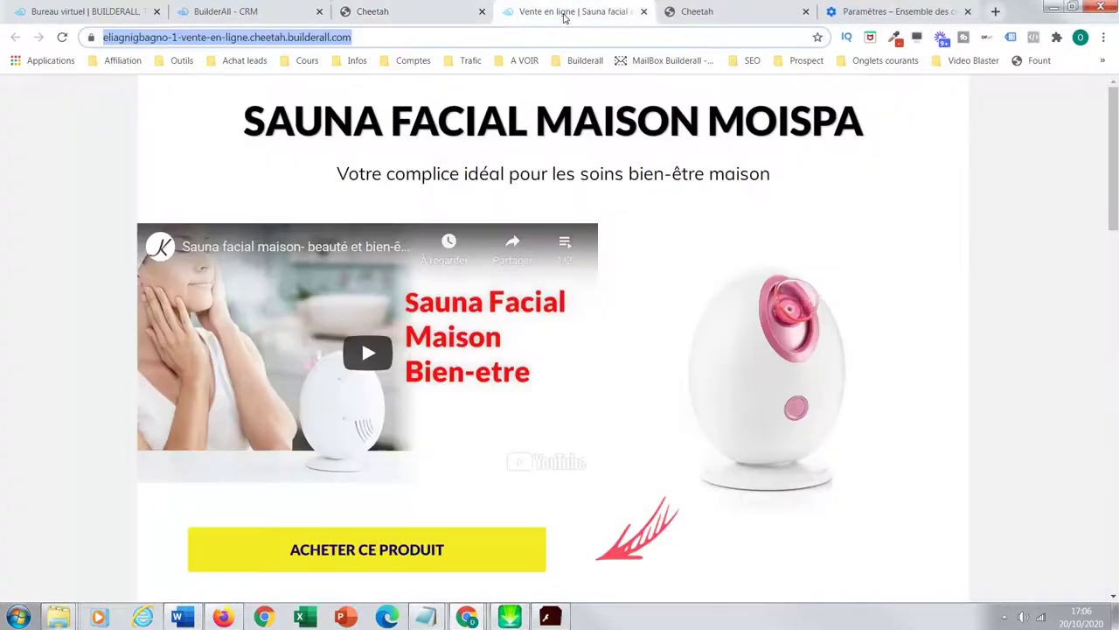
{"action": "left_click", "coordinate": [62, 37]}
{"action": "left_click", "coordinate": [63, 37]}
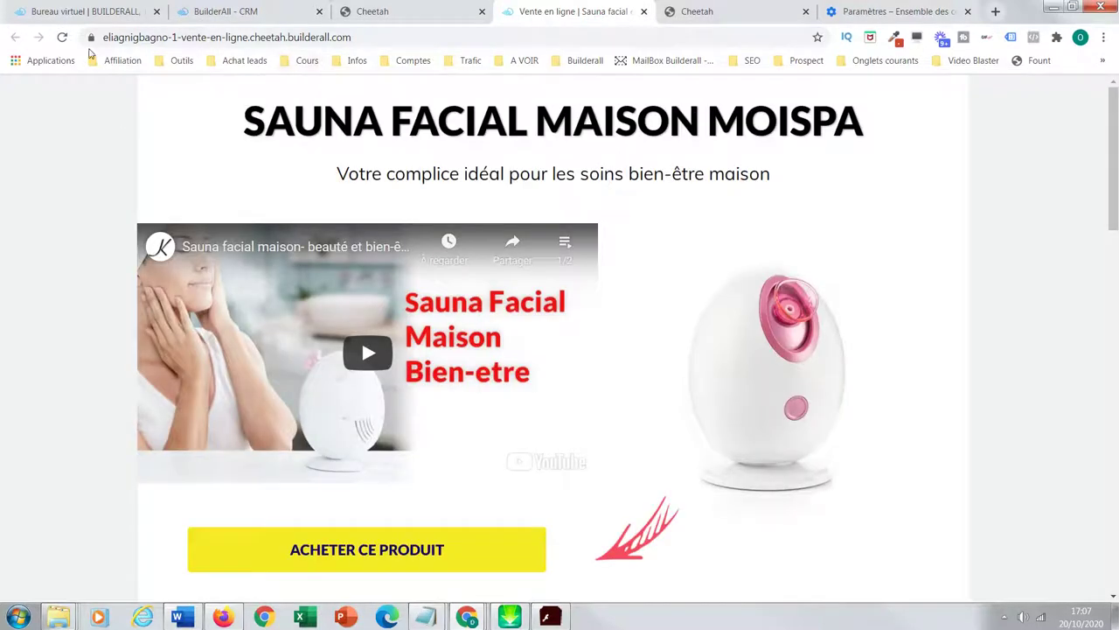
{"action": "left_click", "coordinate": [63, 37]}
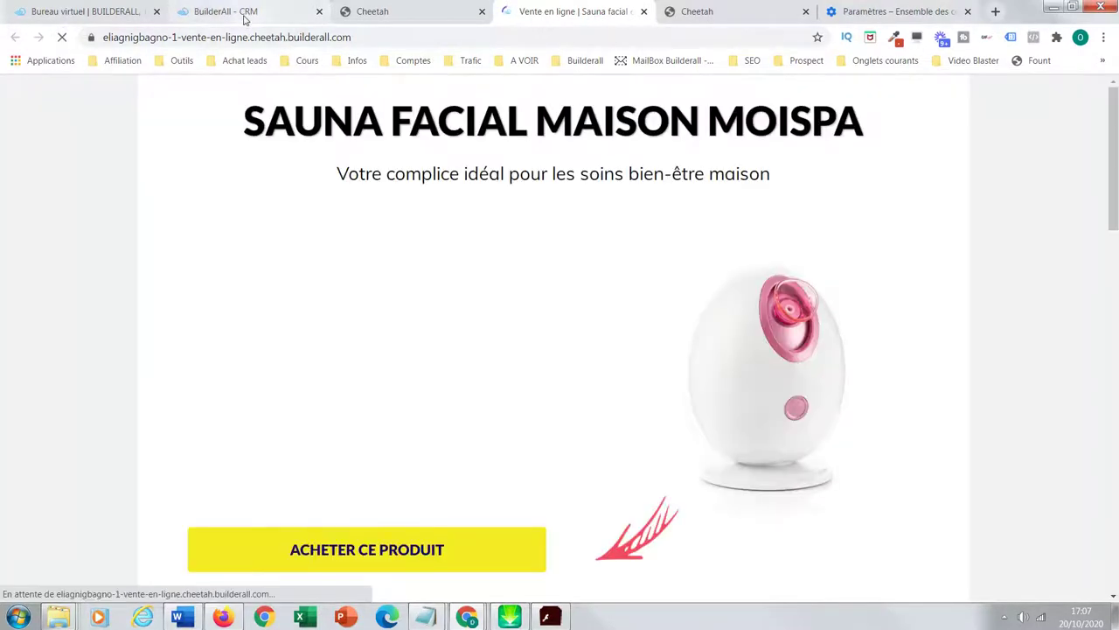
{"action": "left_click", "coordinate": [245, 12]}
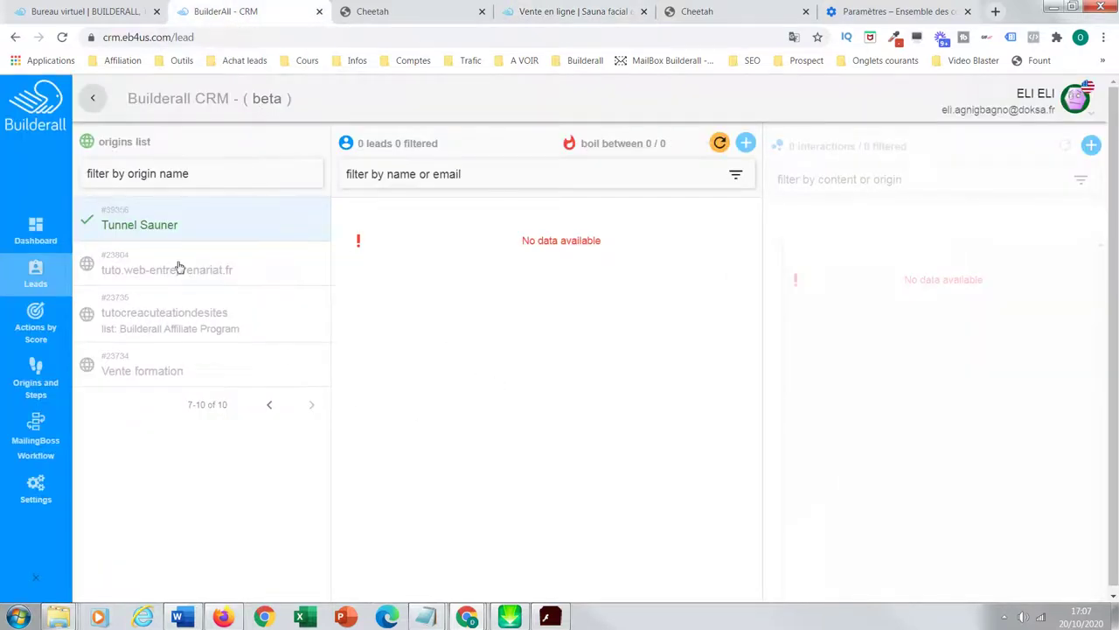
Refresh the leads list of the Tunnel Sauner origin in the CRM
{"action": "left_click", "coordinate": [718, 142]}
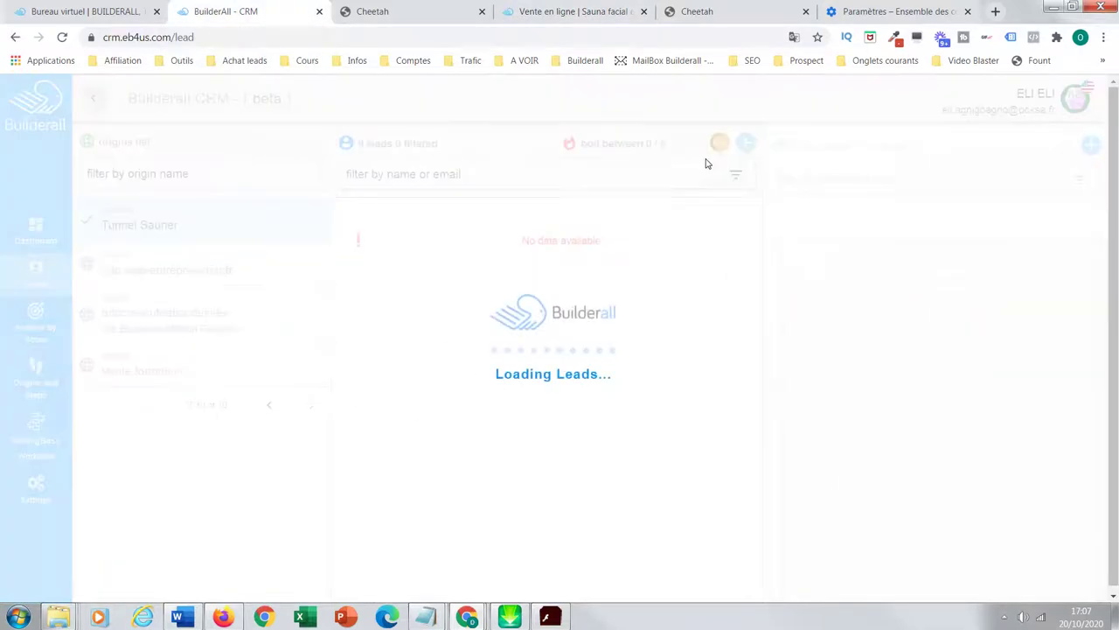
{"action": "left_click", "coordinate": [718, 143]}
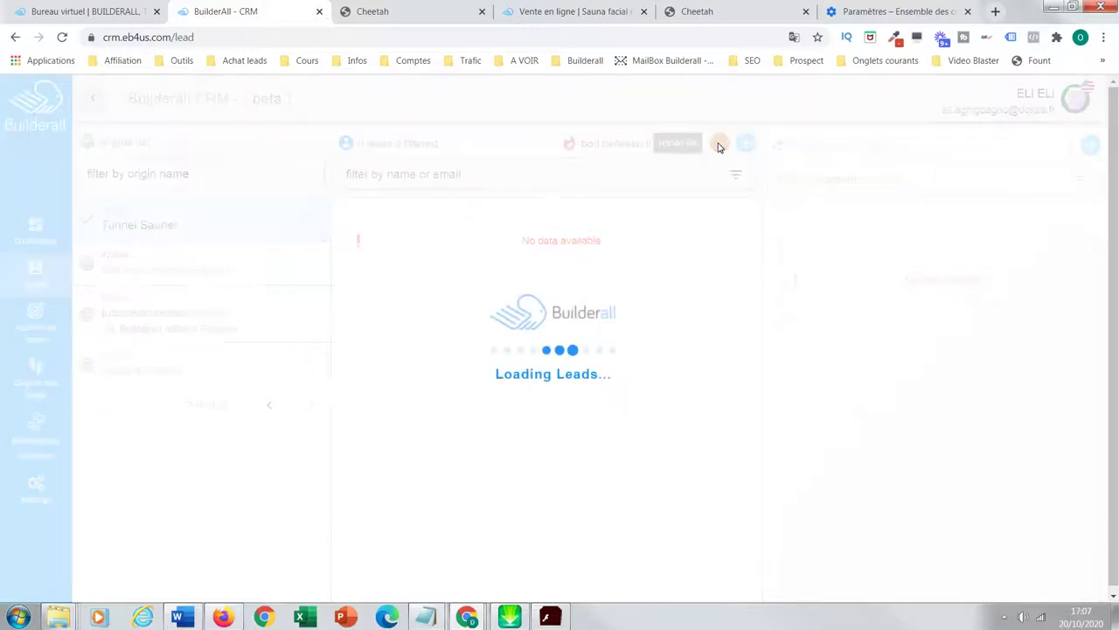
{"action": "left_click", "coordinate": [718, 144]}
Reload the published Sauna Facial Maison Moispa sales page, time the wait with the system clock, and refresh the Tunnel Sauner leads
{"action": "left_click", "coordinate": [544, 11]}
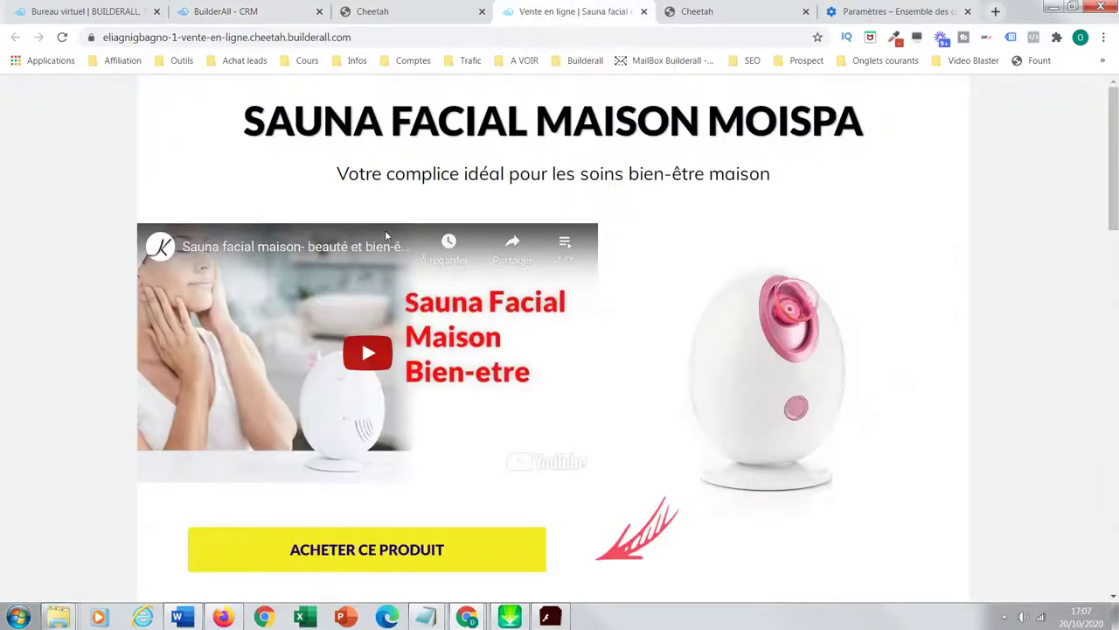
{"action": "left_click", "coordinate": [62, 37]}
{"action": "left_click", "coordinate": [1100, 617]}
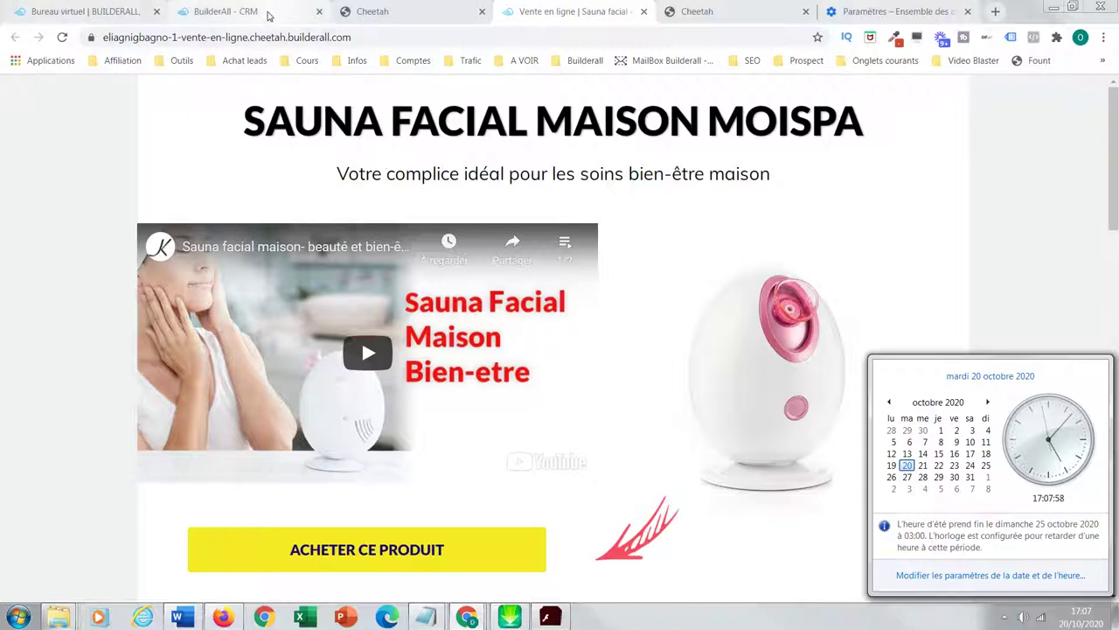
{"action": "left_click", "coordinate": [236, 11]}
{"action": "left_click", "coordinate": [719, 142]}
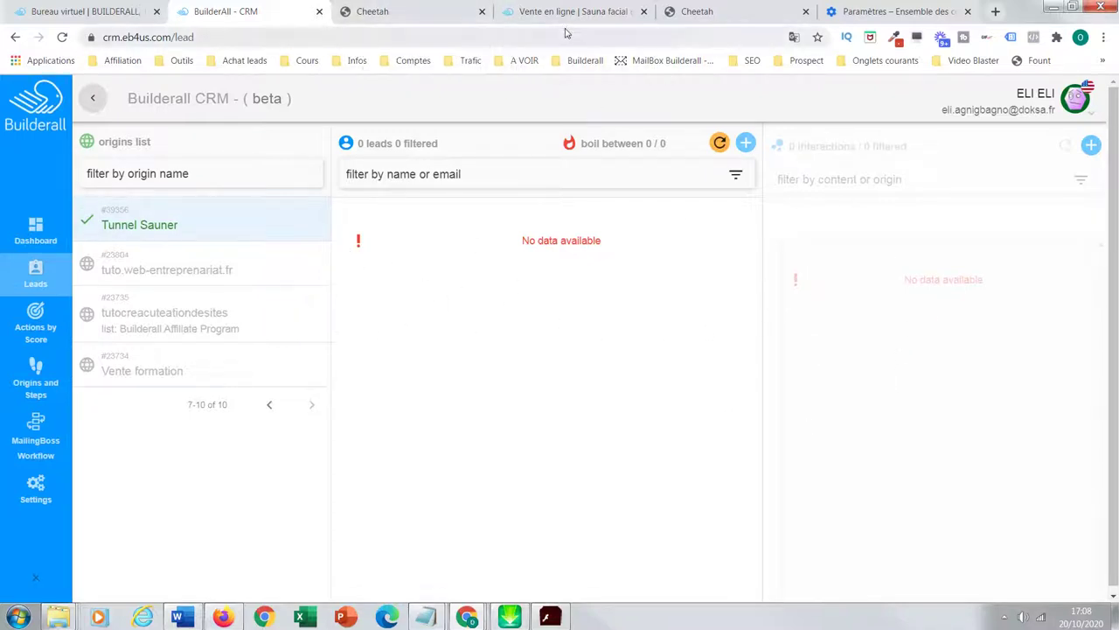
Open the published TEST page from the Cheetah site and fill in its registration form with the contact's name and e-mail
{"action": "left_click", "coordinate": [414, 19]}
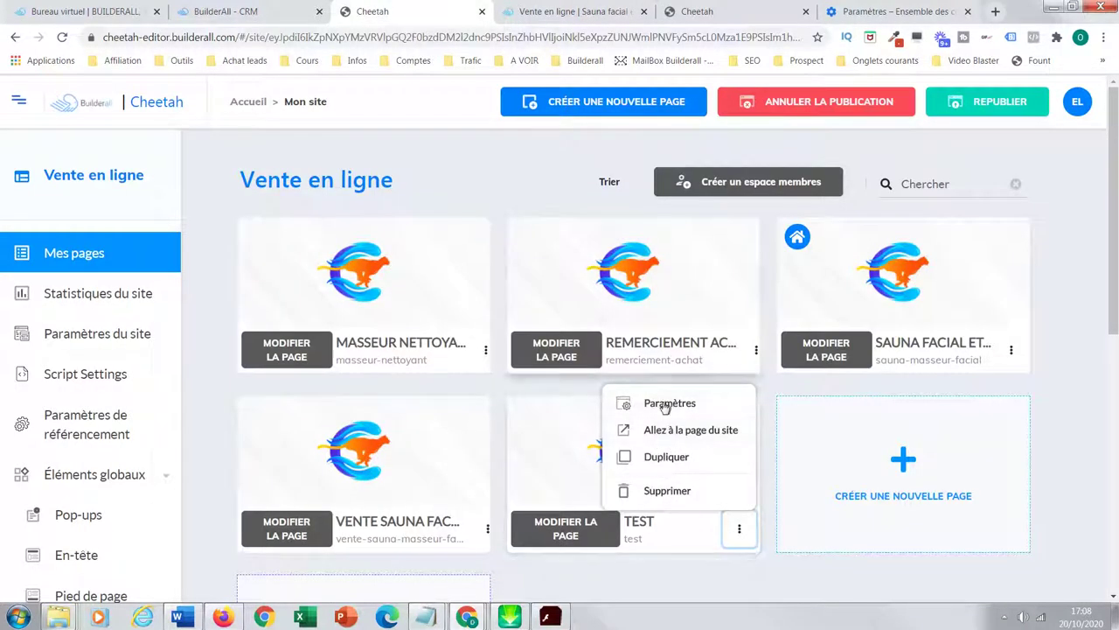
{"action": "left_click", "coordinate": [666, 430]}
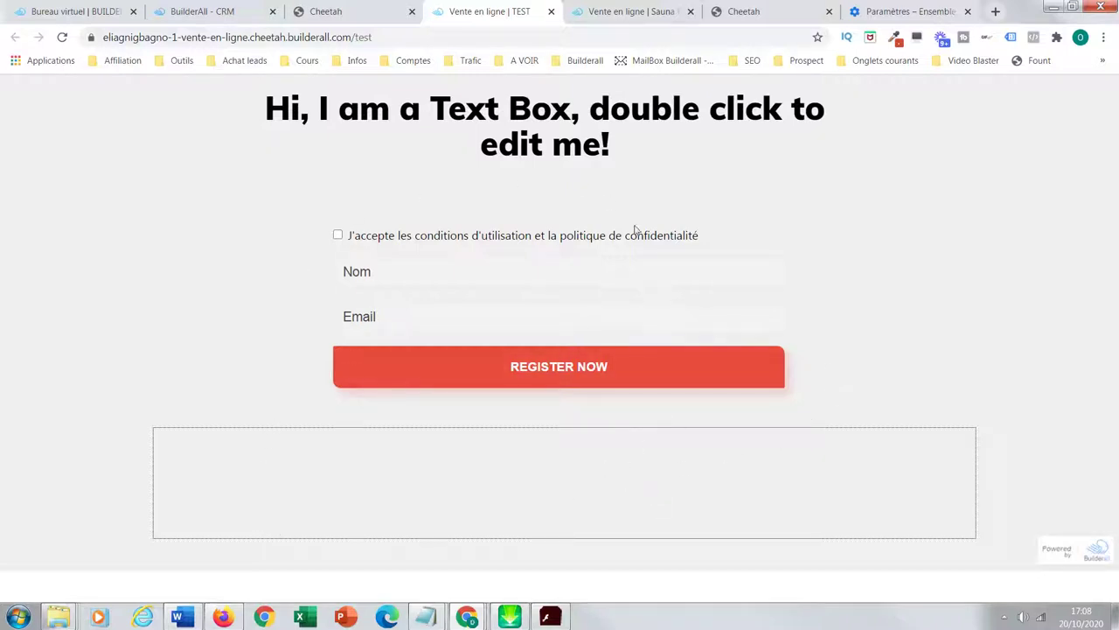
{"action": "left_click", "coordinate": [522, 264]}
{"action": "left_click", "coordinate": [404, 303]}
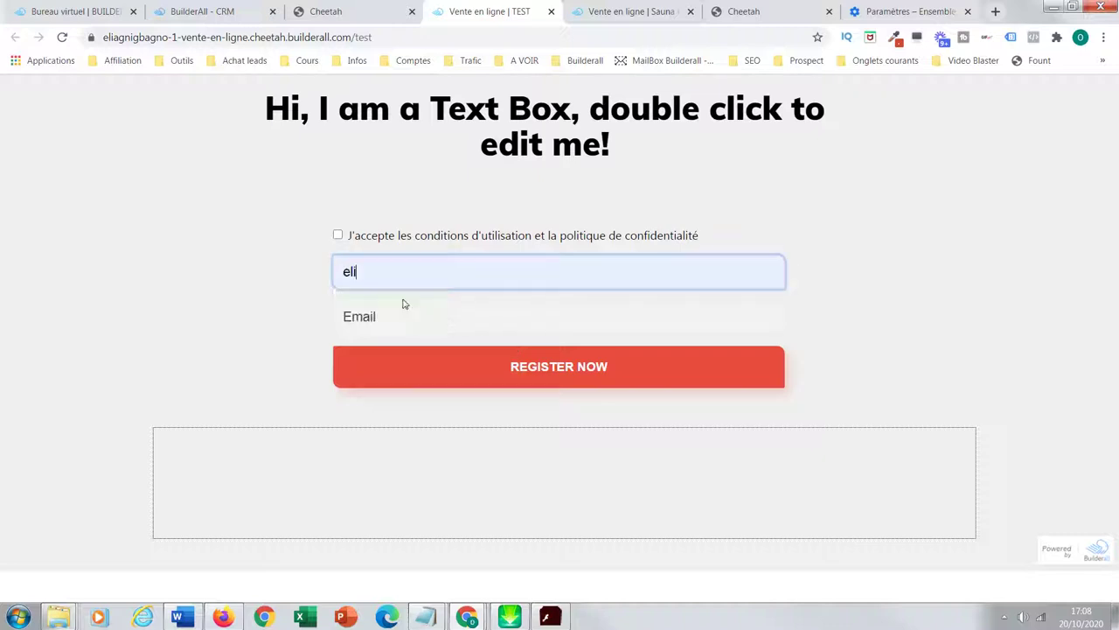
{"action": "left_click", "coordinate": [417, 328]}
{"action": "left_click", "coordinate": [414, 350]}
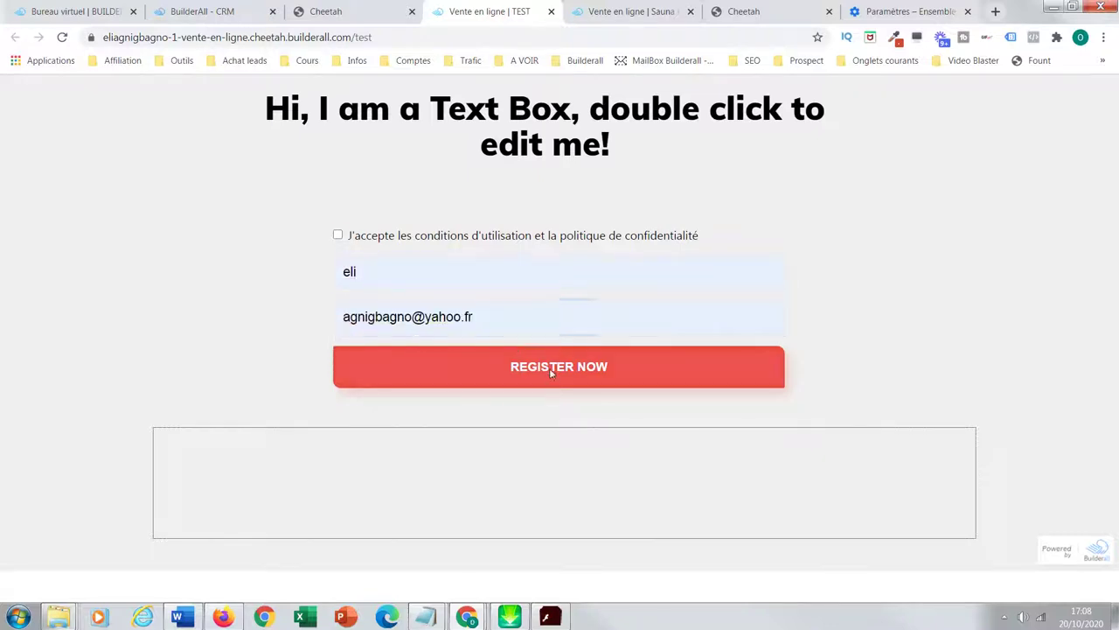
Accept the terms of use and privacy policy and submit the TEST page's registration form
{"action": "left_click", "coordinate": [548, 371]}
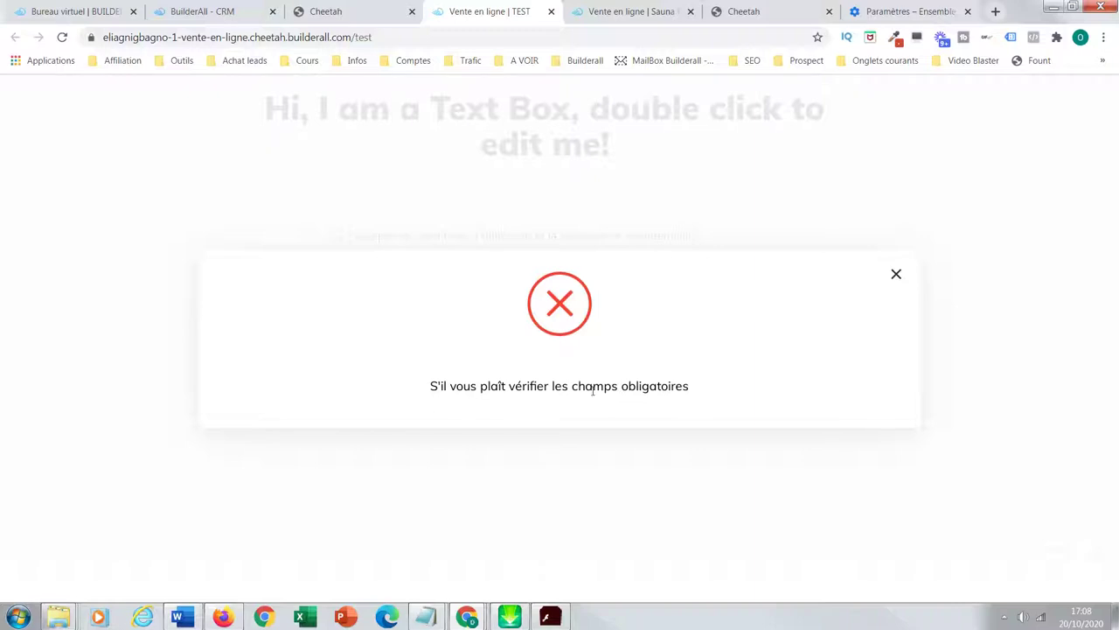
{"action": "left_click", "coordinate": [896, 274]}
{"action": "left_click", "coordinate": [338, 236]}
{"action": "left_click", "coordinate": [542, 374]}
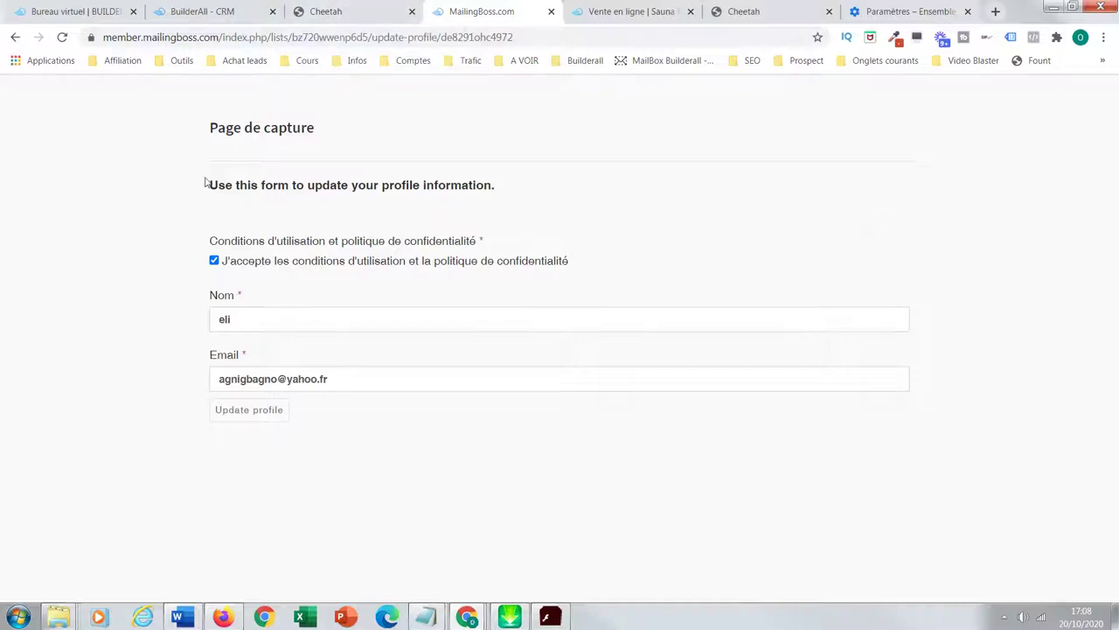
Return to the CRM and refresh the Tunnel Sauner leads to check for the registered contact
{"action": "left_click", "coordinate": [208, 14]}
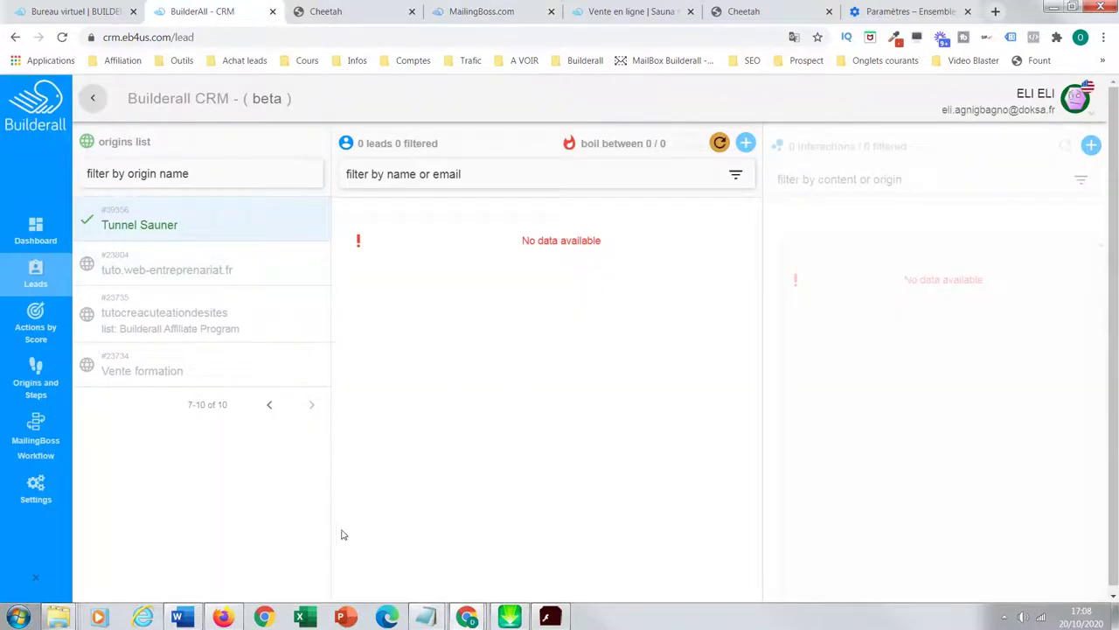
{"action": "left_click", "coordinate": [718, 144]}
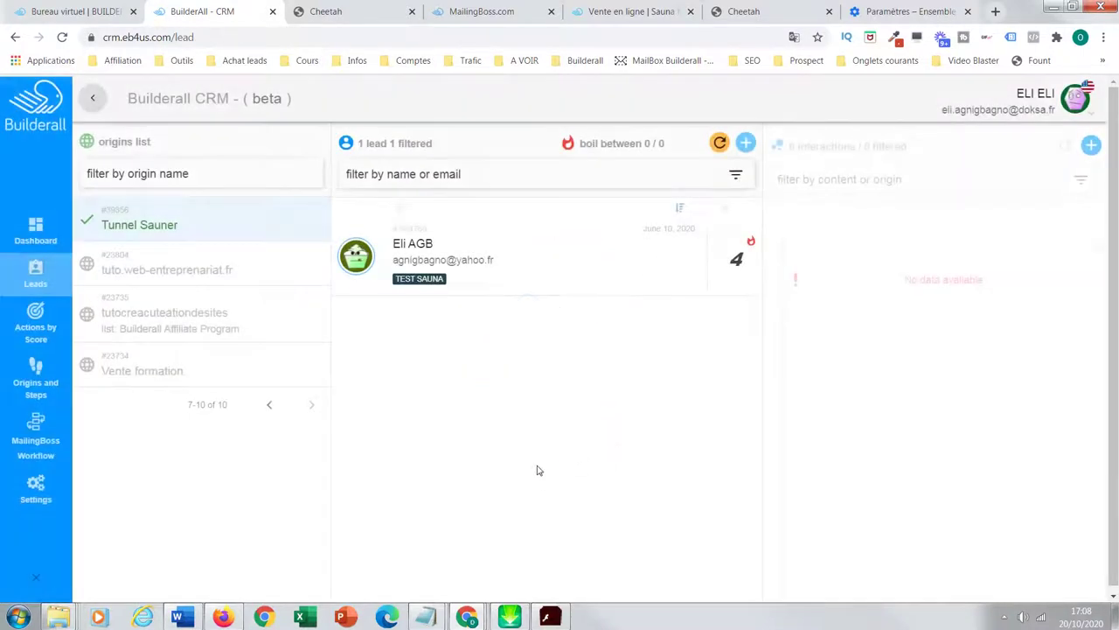
{"action": "mouse_move", "coordinate": [502, 294]}
List the CRM tags 20 per page, check the TEST SAUNA tag's score, and close the tag without changes
{"action": "left_click", "coordinate": [32, 495]}
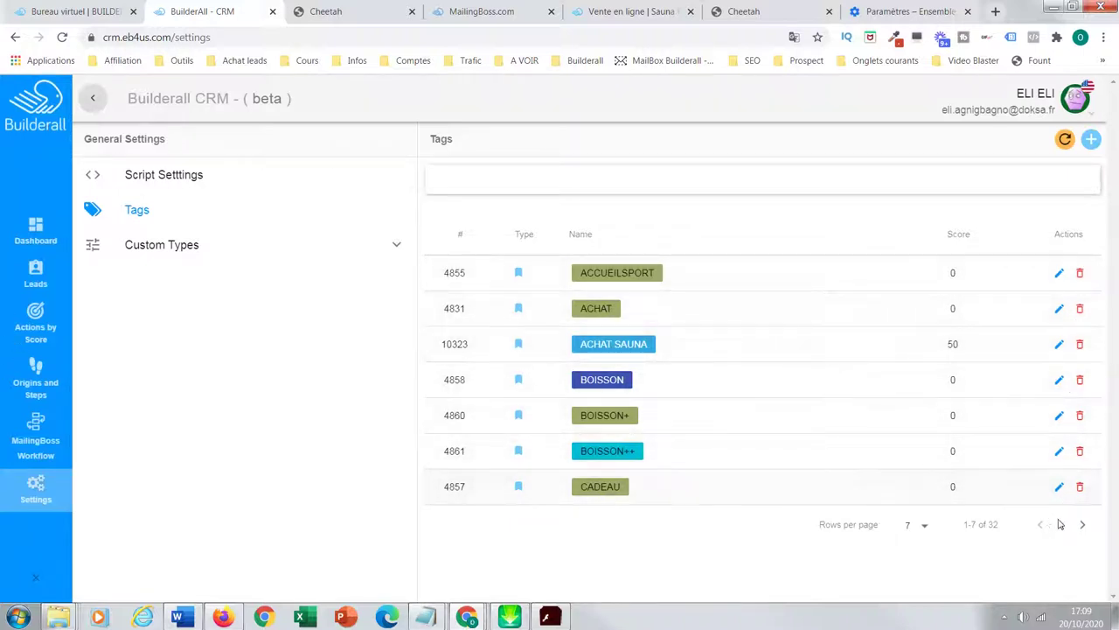
{"action": "left_click", "coordinate": [914, 526]}
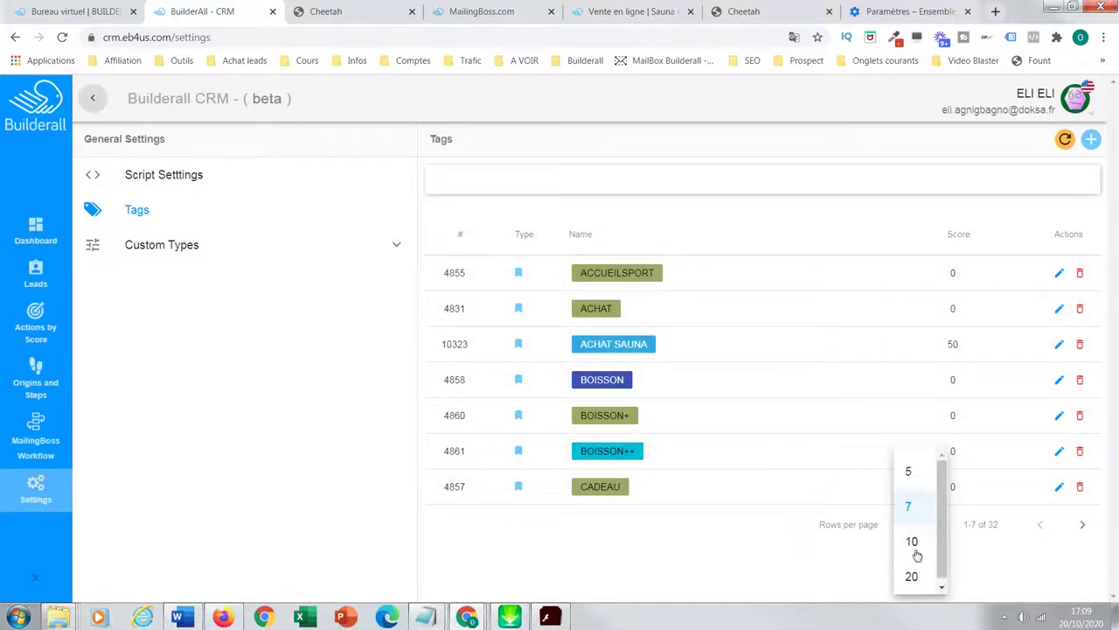
{"action": "left_click", "coordinate": [914, 574]}
{"action": "scroll", "coordinate": [1103, 385], "scroll_direction": "down", "scroll_amount": 5}
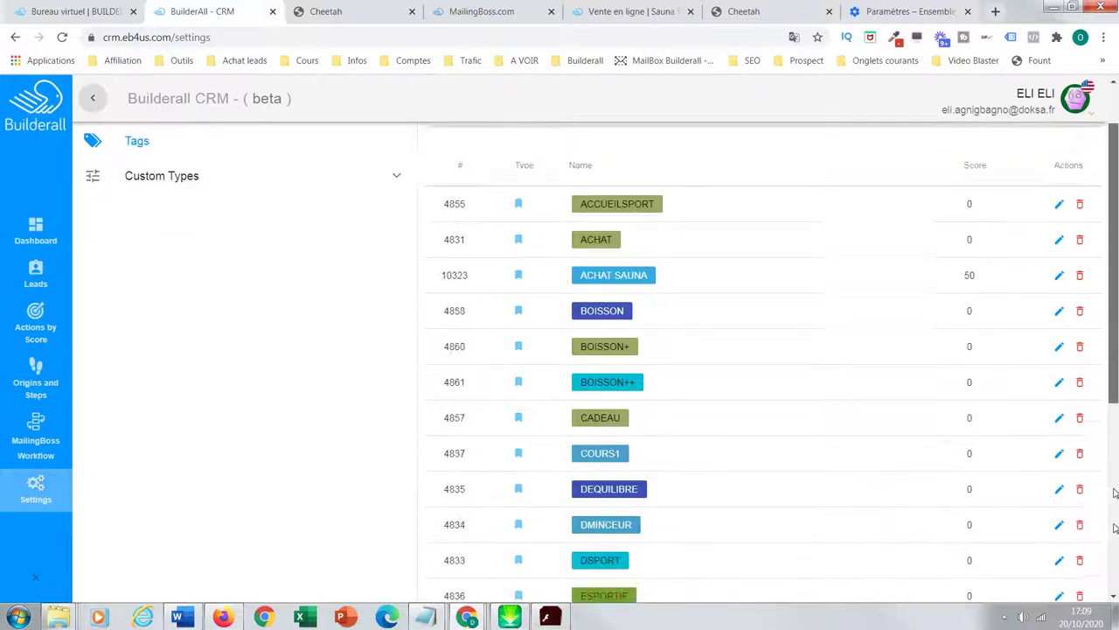
{"action": "left_click", "coordinate": [1083, 566]}
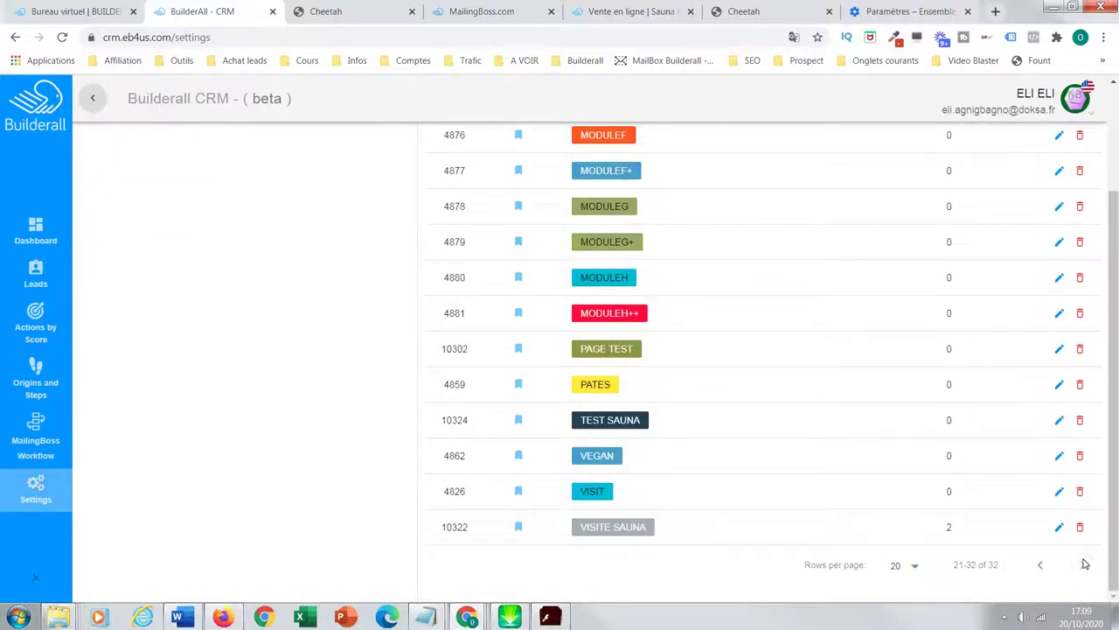
{"action": "left_click", "coordinate": [1058, 419]}
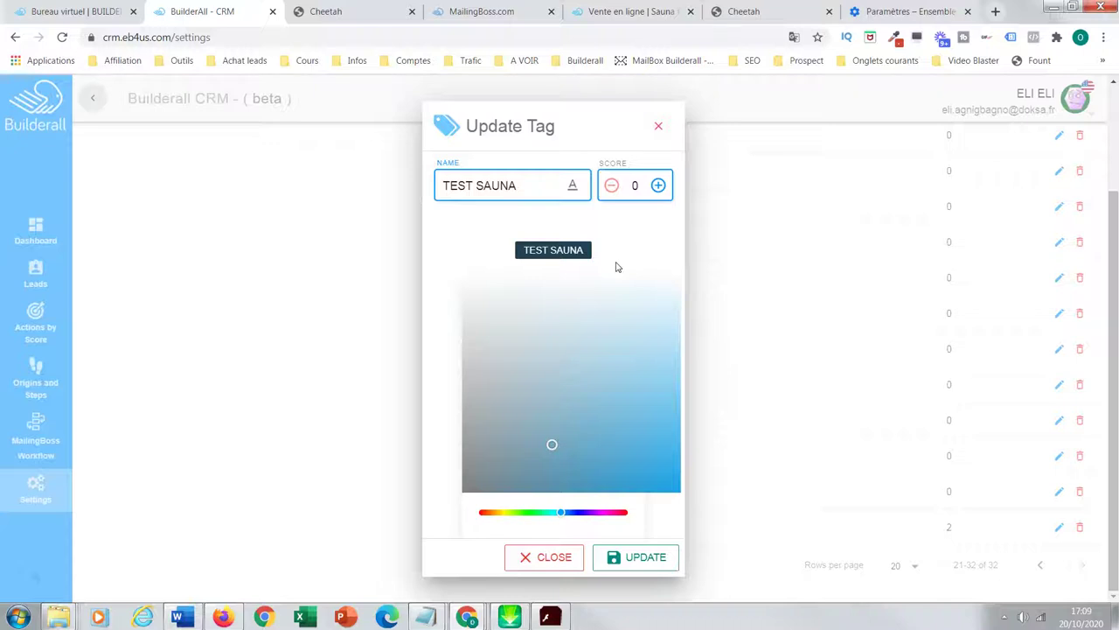
{"action": "left_click", "coordinate": [660, 128]}
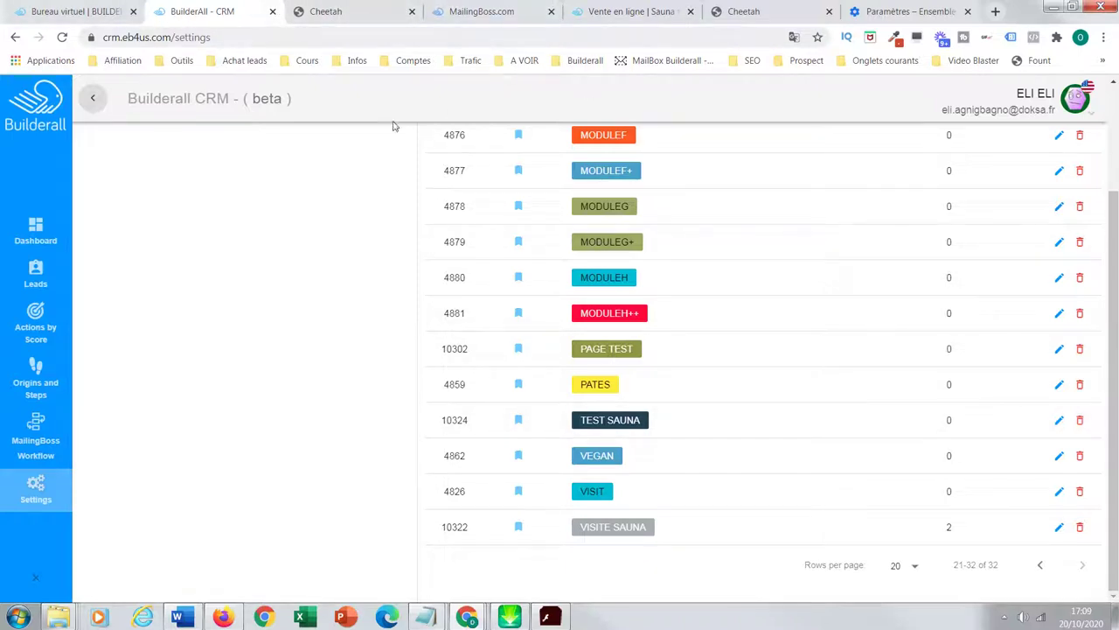
Review the data and tag interval of the Tunnel Sauner TEST step, plus the data of the Vente Sauna facial et masseur facial step
{"action": "left_click", "coordinate": [49, 392]}
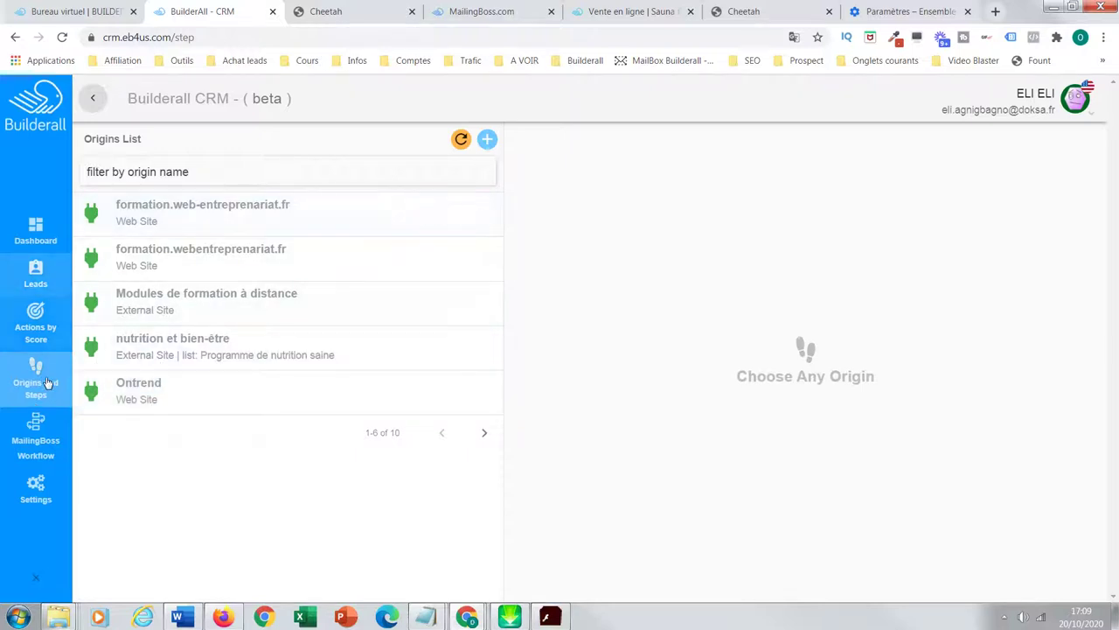
{"action": "left_click", "coordinate": [484, 432]}
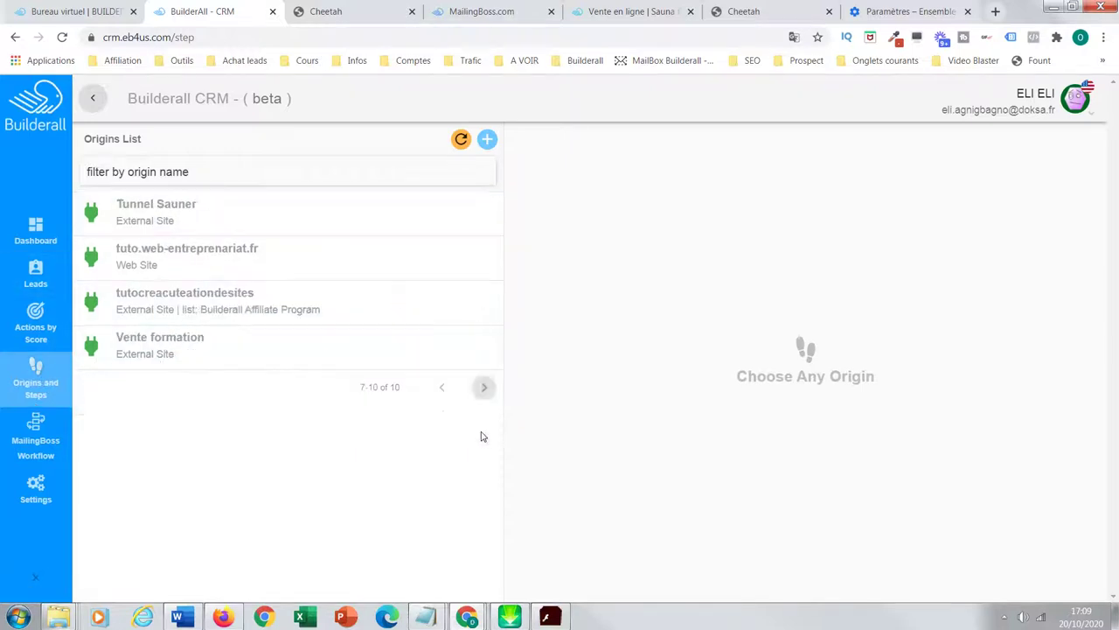
{"action": "left_click", "coordinate": [237, 226]}
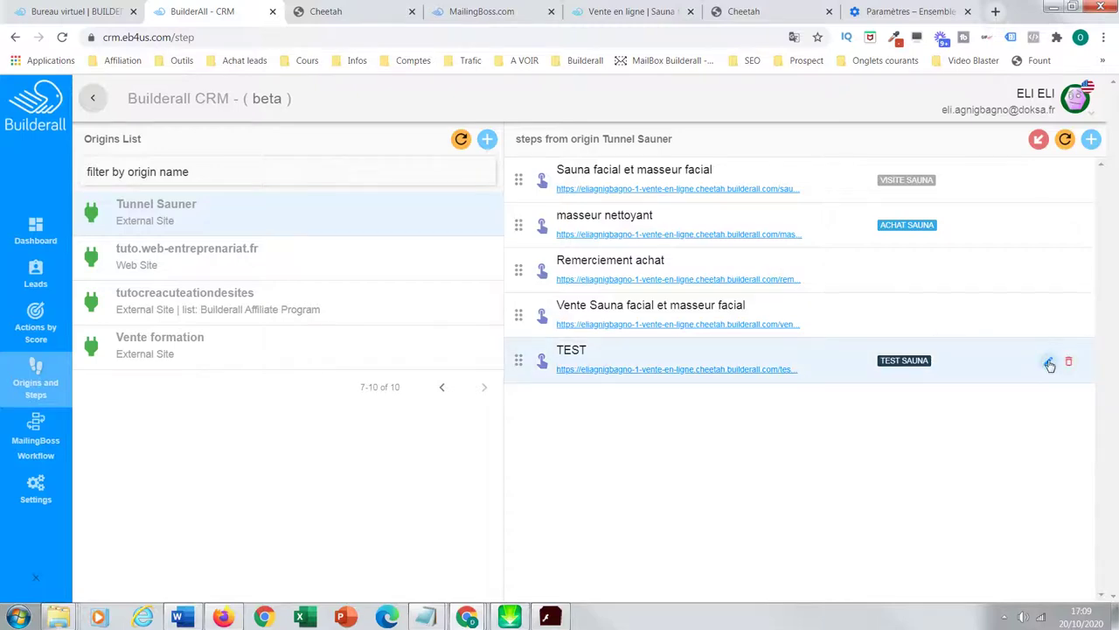
{"action": "left_click", "coordinate": [1049, 363]}
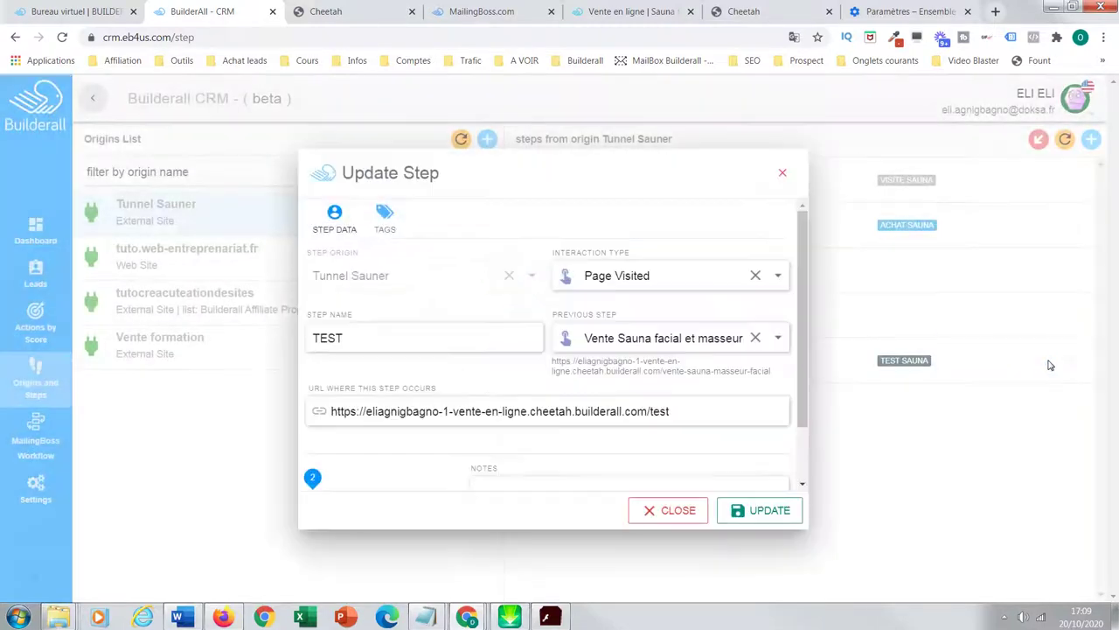
{"action": "left_click", "coordinate": [388, 224]}
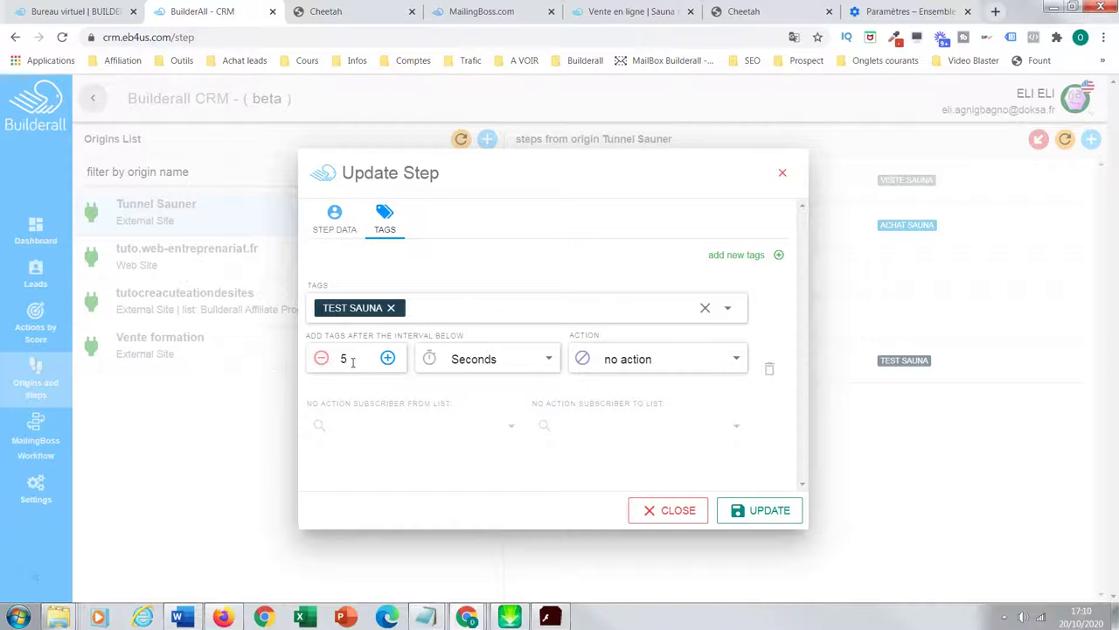
{"action": "left_click", "coordinate": [325, 231]}
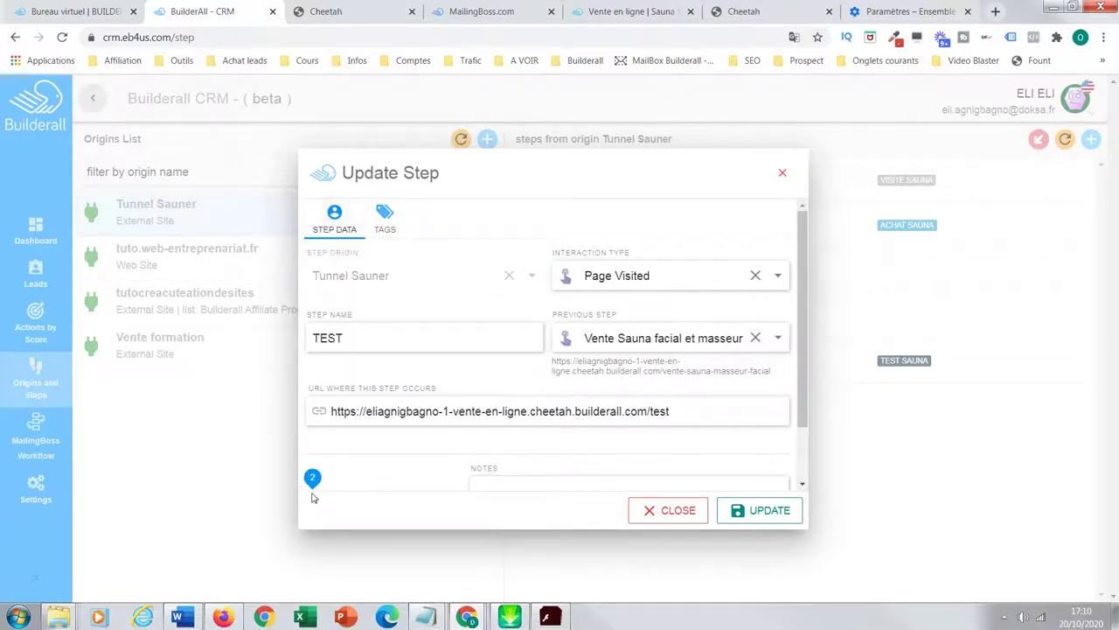
{"action": "left_click_drag", "start_coordinate": [806, 433], "coordinate": [803, 406]}
{"action": "left_click", "coordinate": [677, 514]}
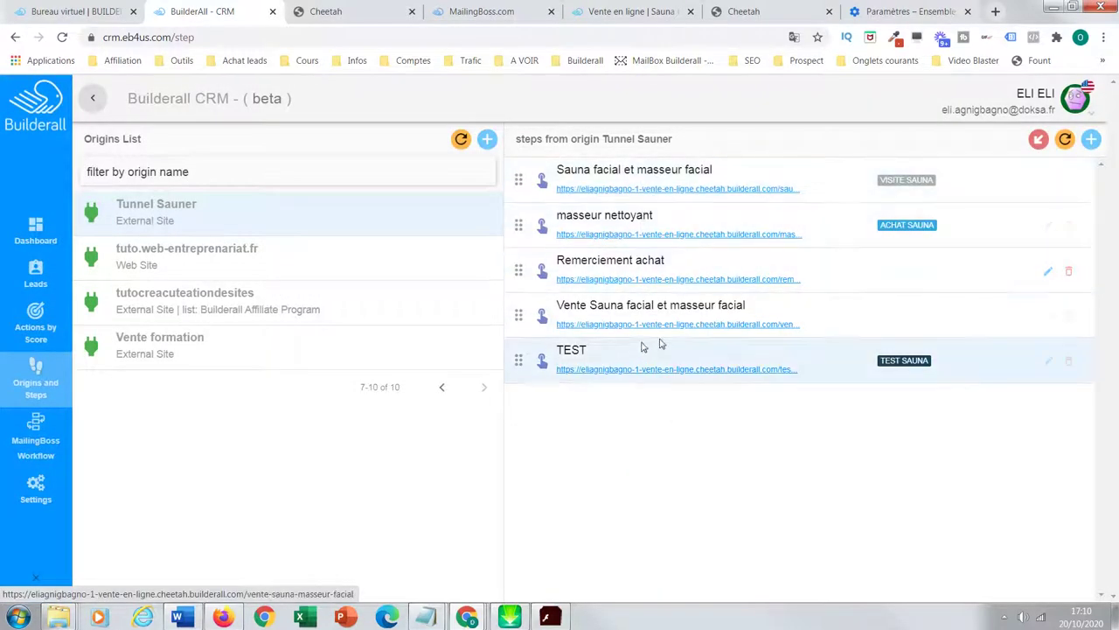
{"action": "left_click", "coordinate": [1049, 318]}
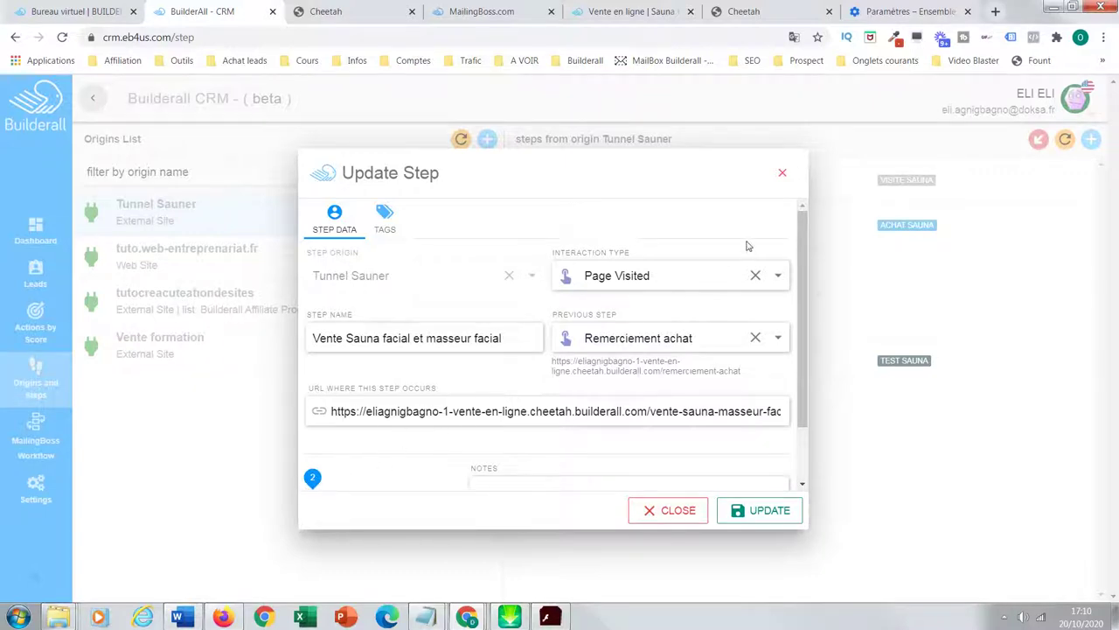
{"action": "left_click", "coordinate": [783, 175]}
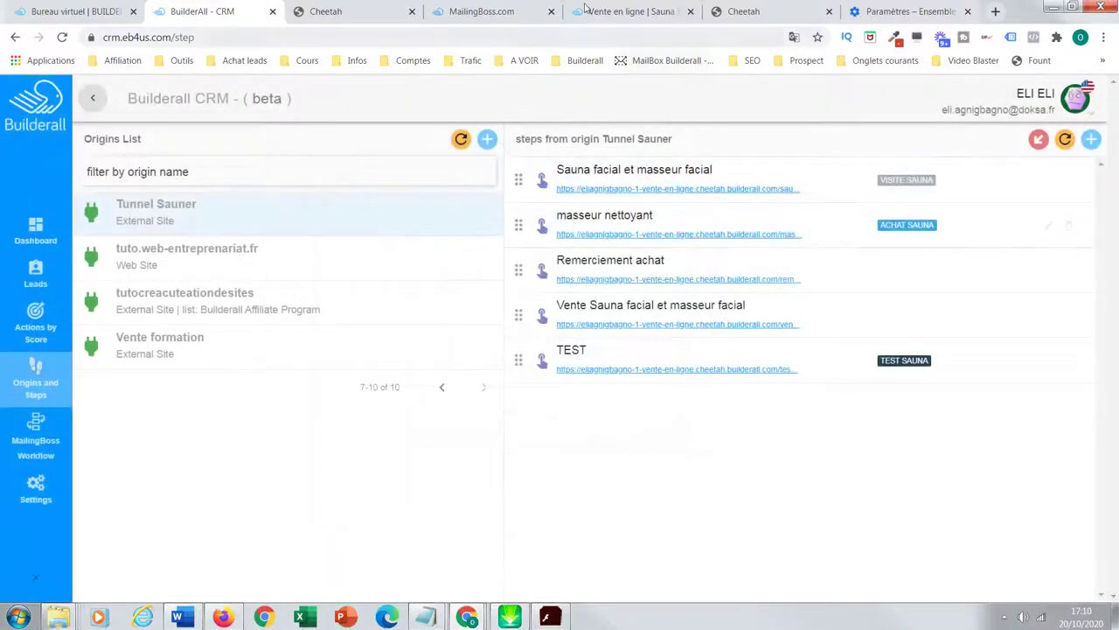
Glance at the Cheetah site and the published sales page, and show the CRM leads list
{"action": "left_click", "coordinate": [364, 17]}
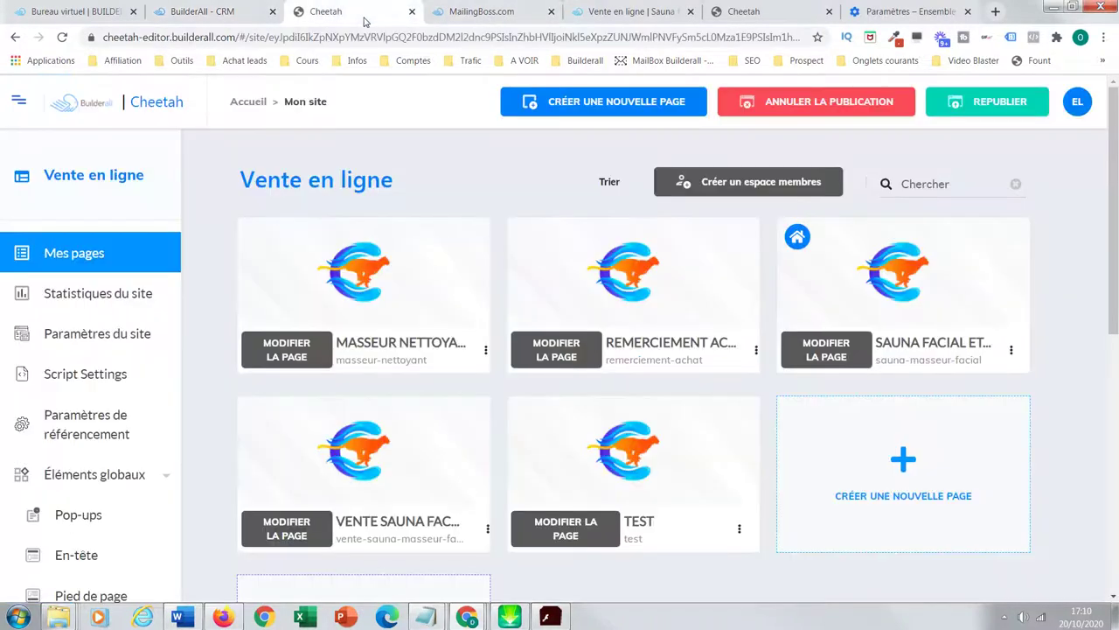
{"action": "left_click", "coordinate": [610, 14]}
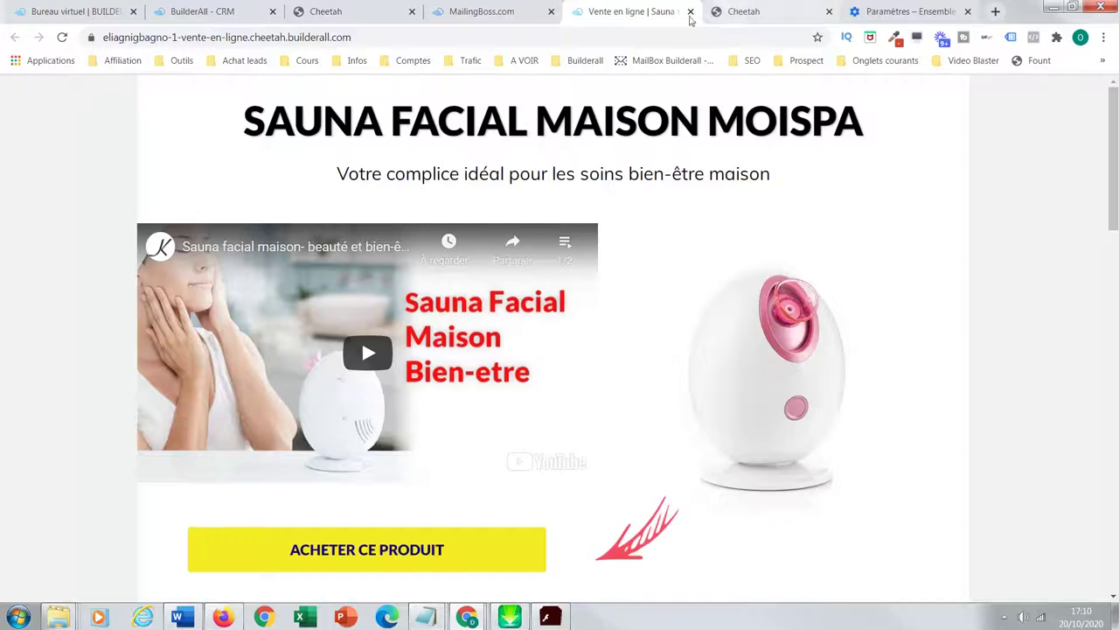
{"action": "left_click", "coordinate": [229, 16]}
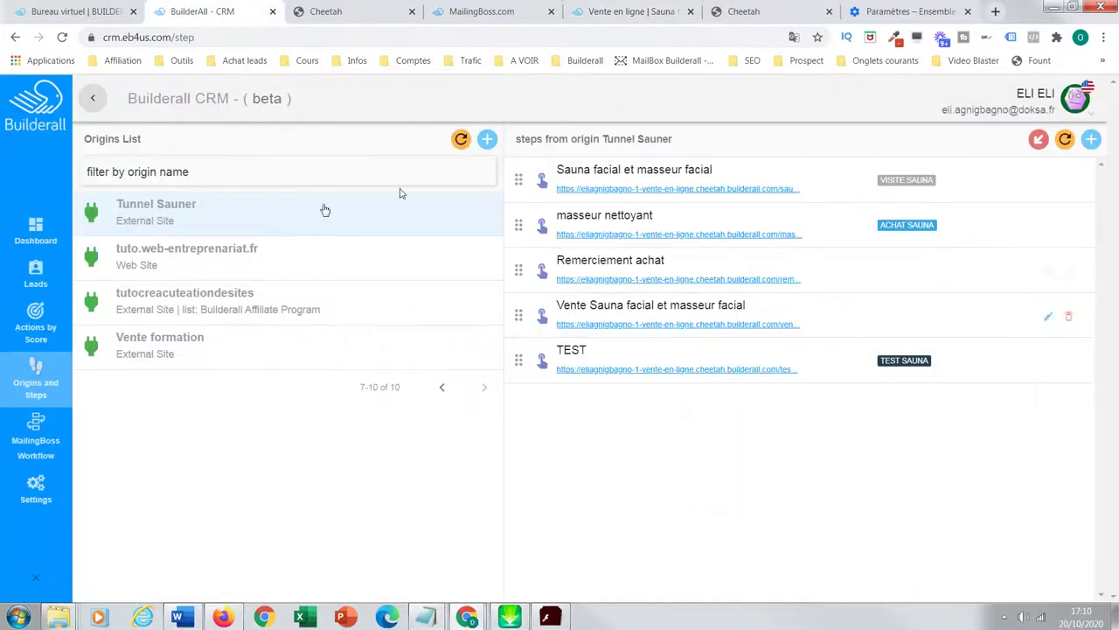
{"action": "left_click", "coordinate": [35, 273]}
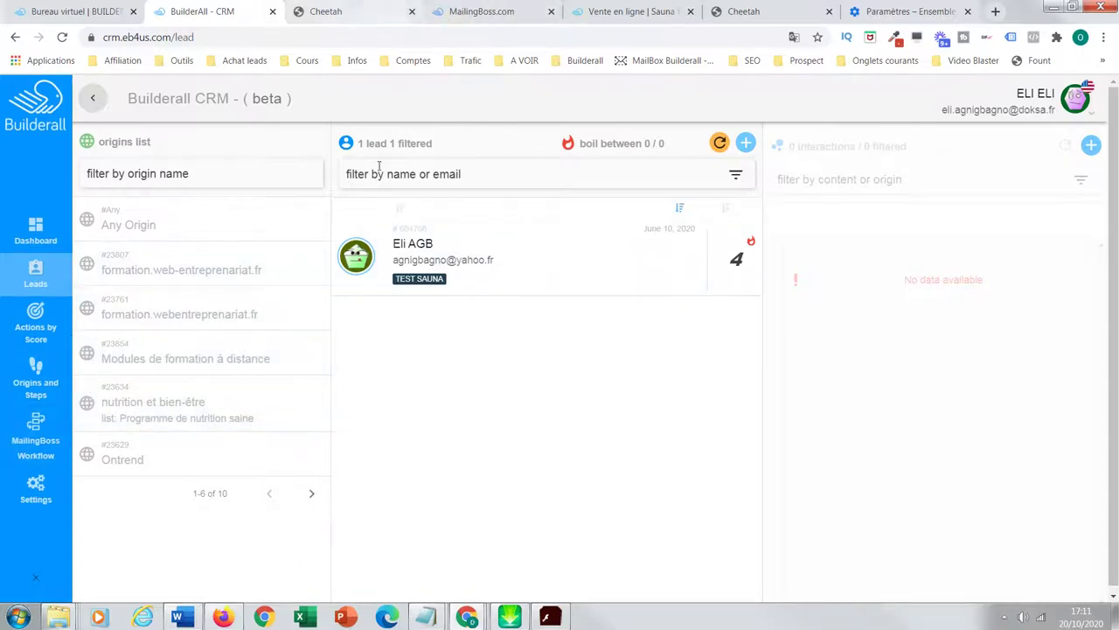
Reload the published sauna sales page from its root address and check the system clock to time the visit
{"action": "left_click", "coordinate": [340, 14]}
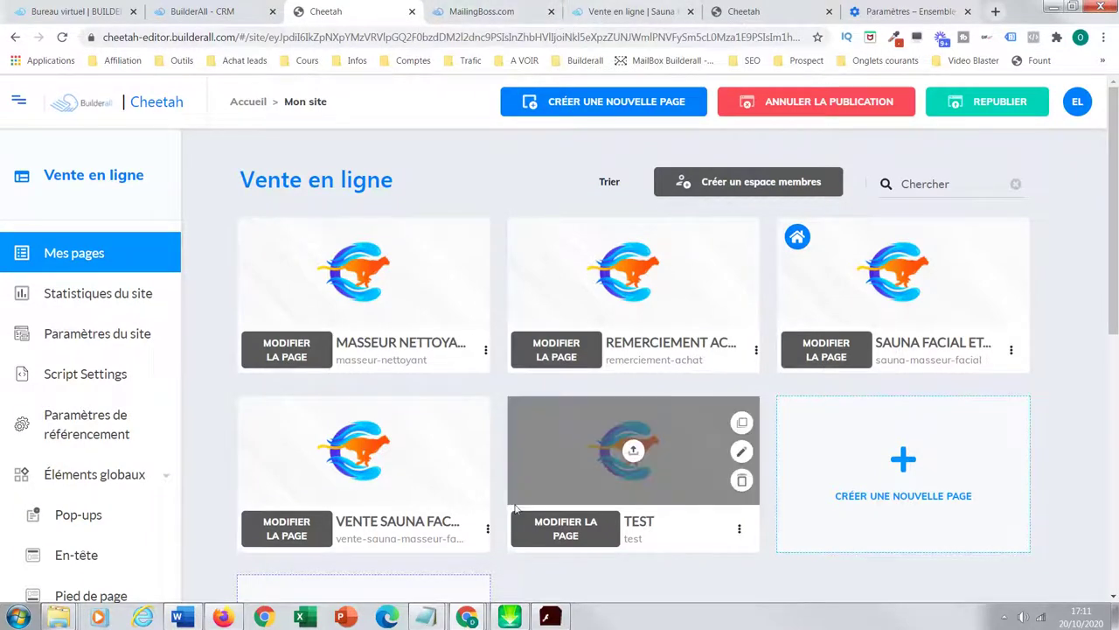
{"action": "left_click", "coordinate": [626, 16]}
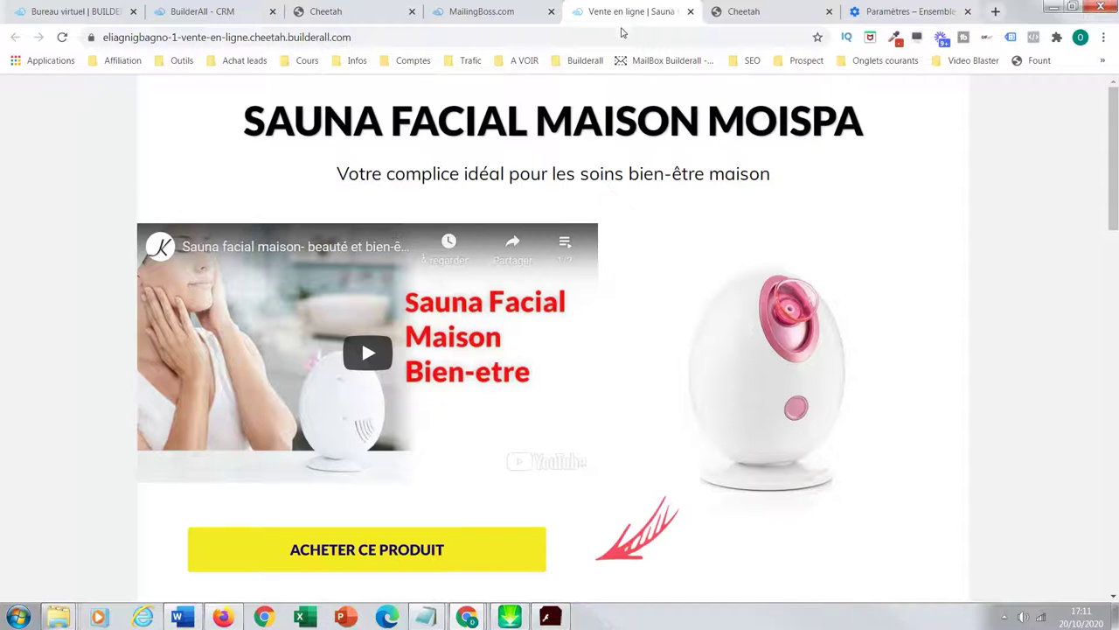
{"action": "left_click", "coordinate": [62, 39]}
{"action": "left_click", "coordinate": [61, 40]}
{"action": "left_click", "coordinate": [1071, 623]}
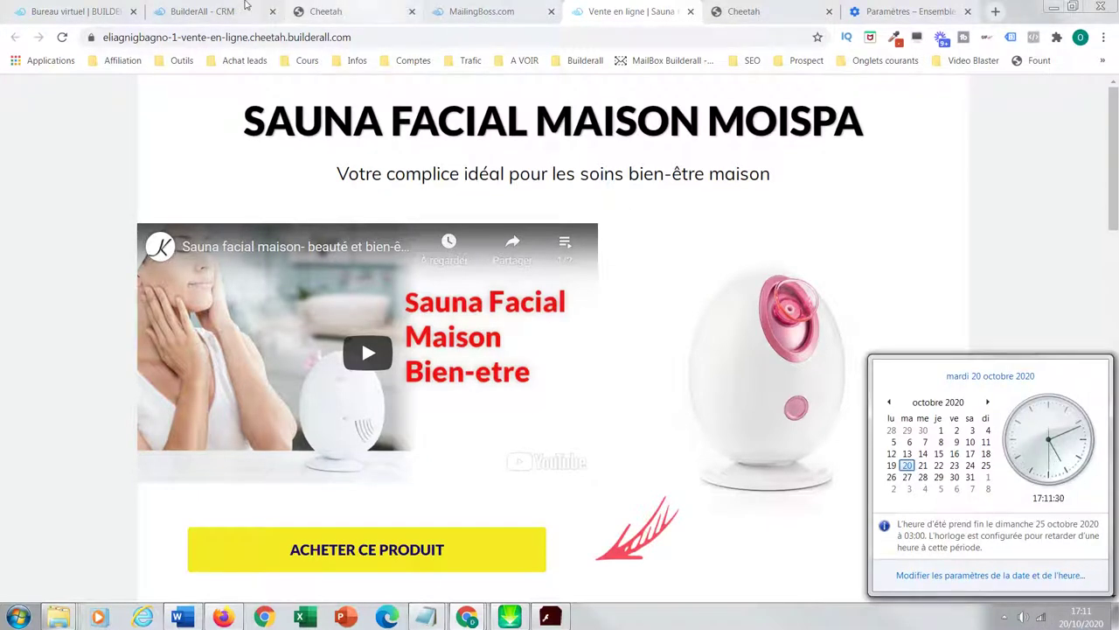
Refresh the CRM leads list repeatedly to check the contact's tags and score, timing the wait with the system clock
{"action": "left_click", "coordinate": [203, 11]}
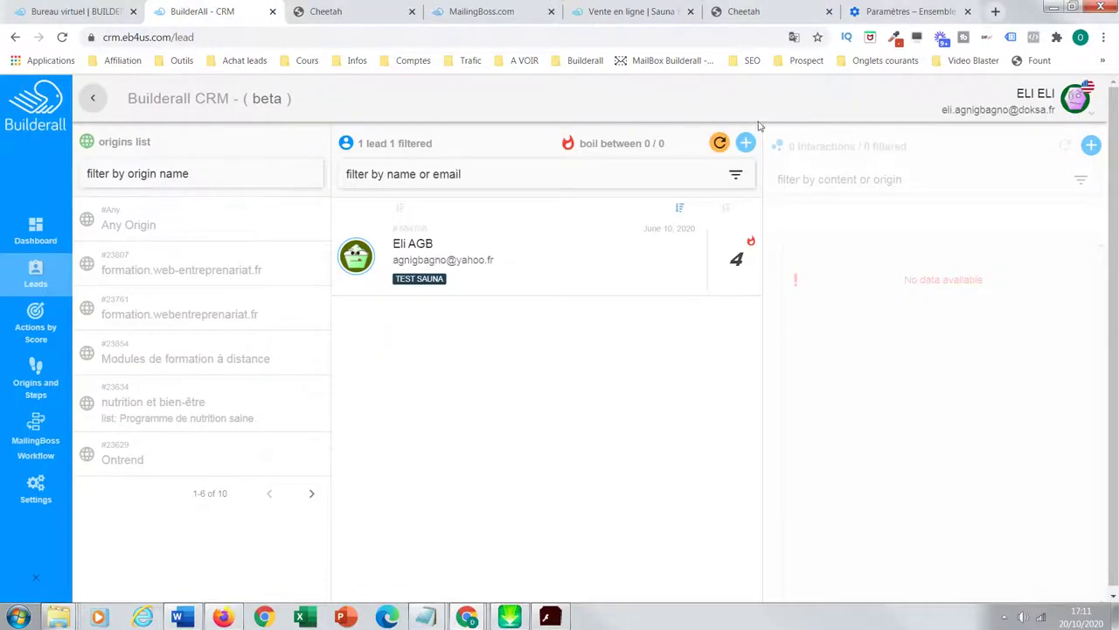
{"action": "left_click", "coordinate": [719, 142]}
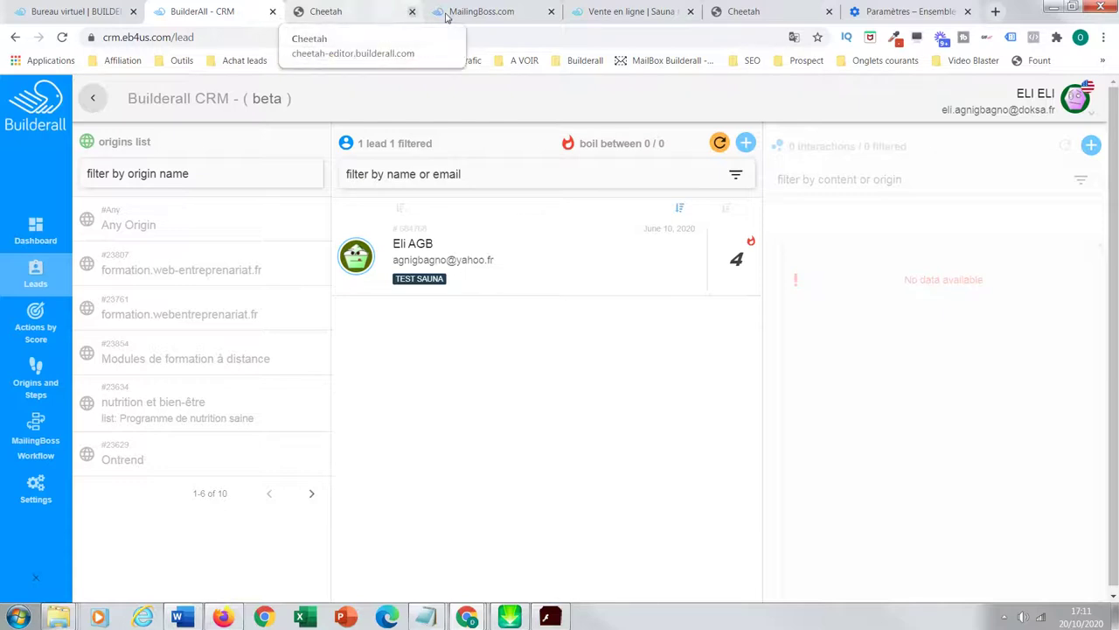
{"action": "left_click", "coordinate": [620, 12]}
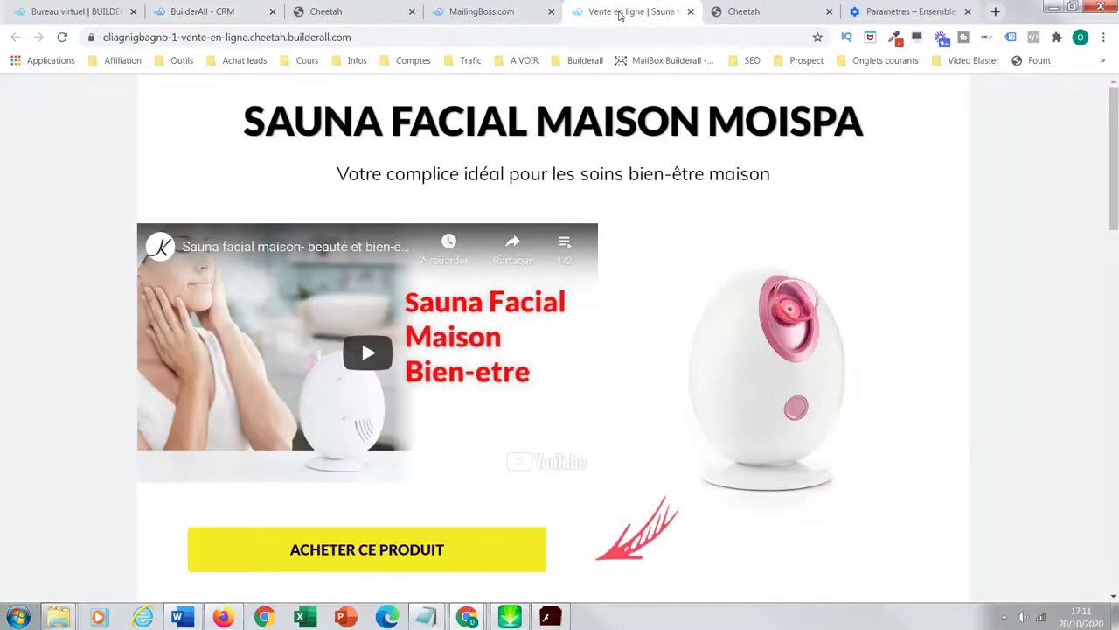
{"action": "left_click", "coordinate": [1089, 623]}
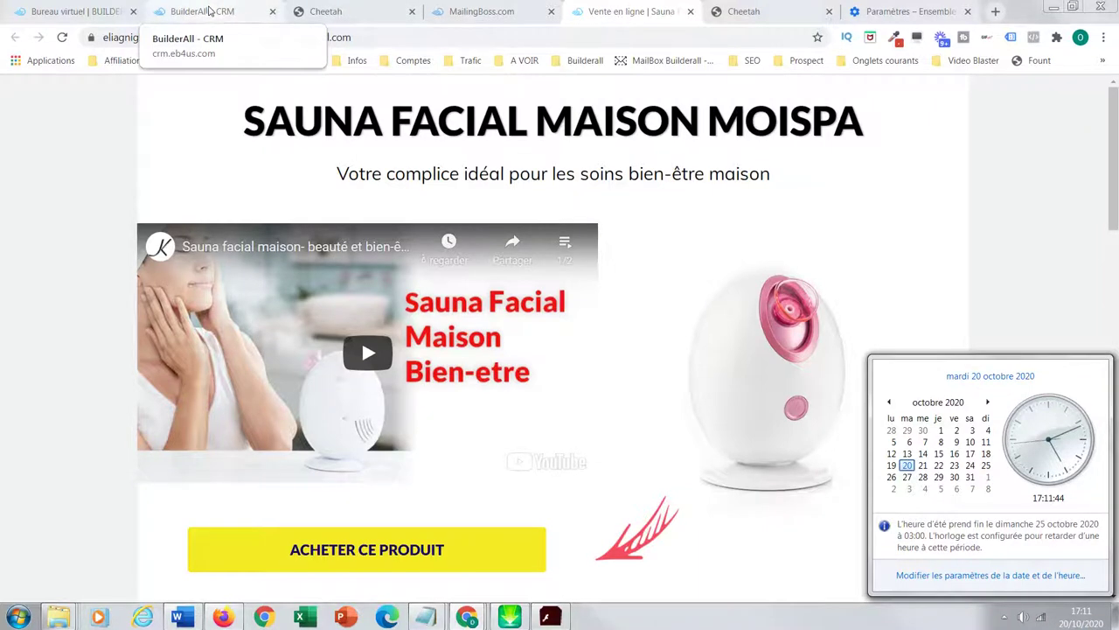
{"action": "left_click", "coordinate": [210, 13]}
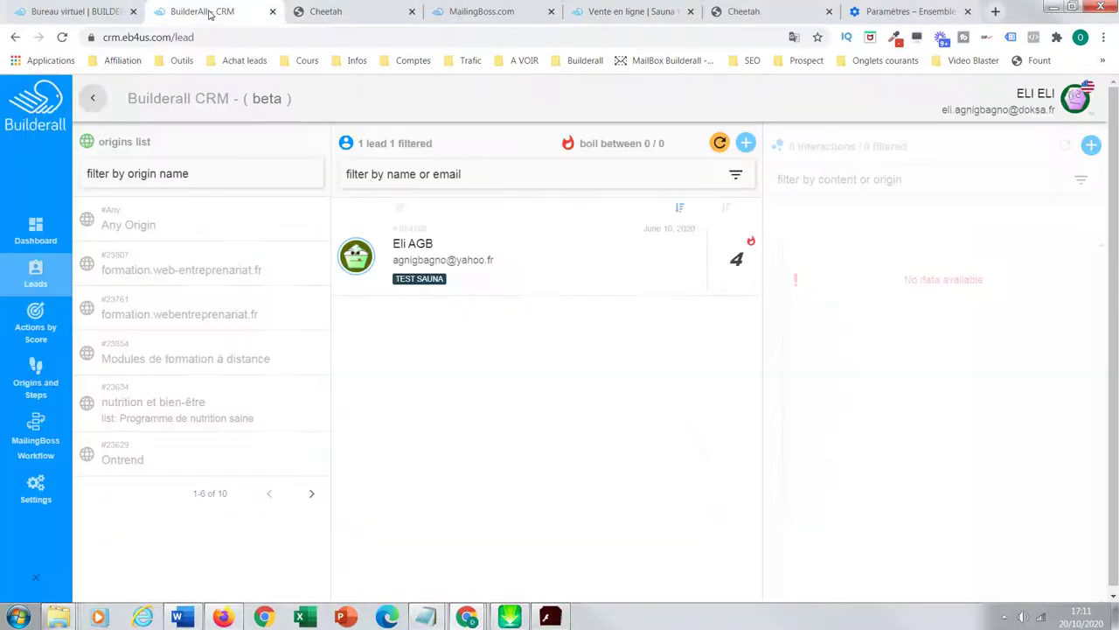
{"action": "left_click", "coordinate": [719, 143]}
{"action": "left_click", "coordinate": [719, 143]}
{"action": "left_click", "coordinate": [718, 143]}
Compare the sales page address with the URL in Tunnel Sauner's Sauna facial et masseur facial step, closing the step without changes
{"action": "left_click", "coordinate": [610, 13]}
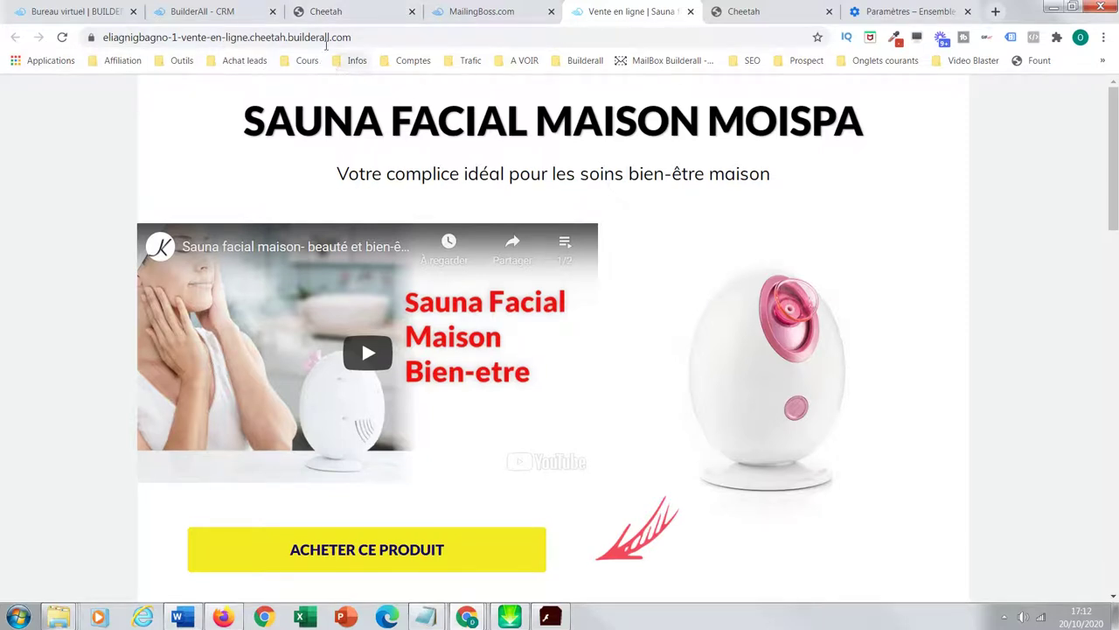
{"action": "left_click", "coordinate": [200, 12]}
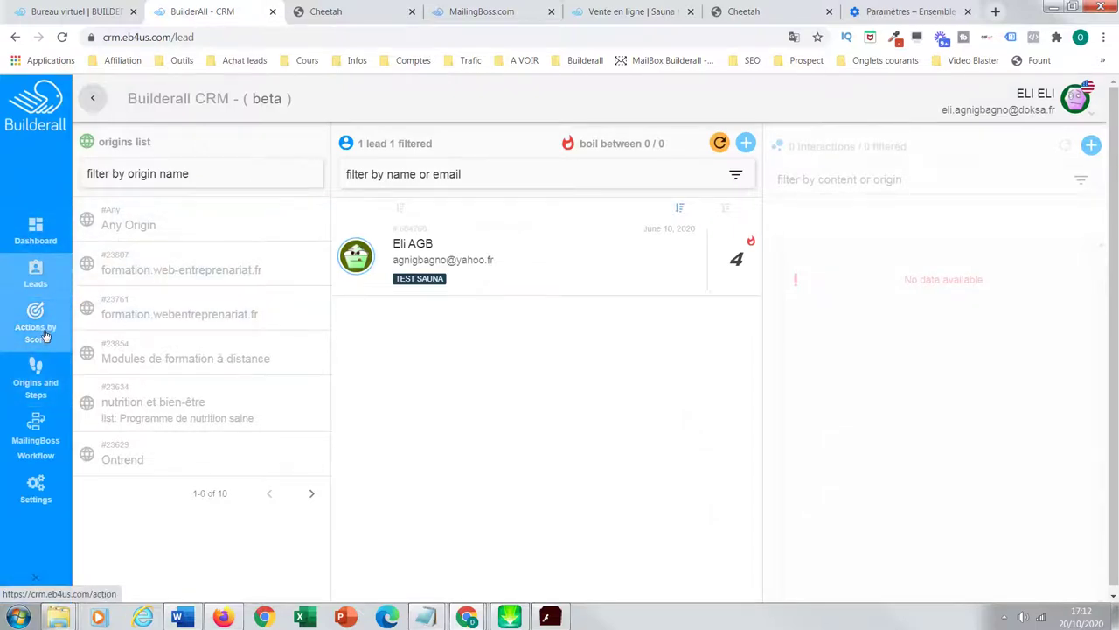
{"action": "left_click", "coordinate": [38, 390]}
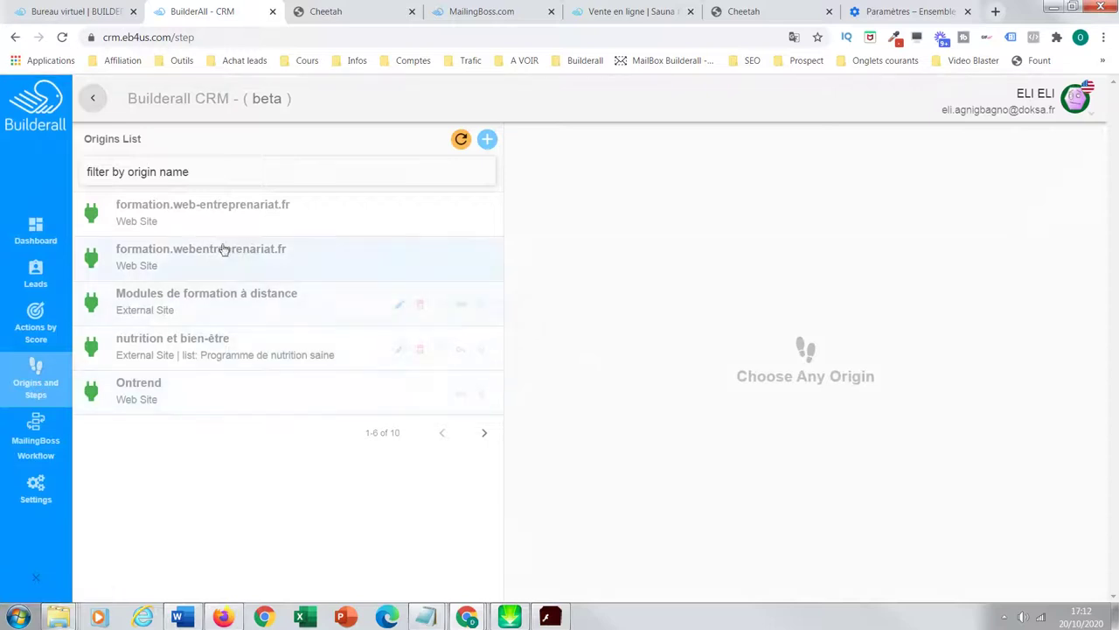
{"action": "left_click", "coordinate": [484, 435]}
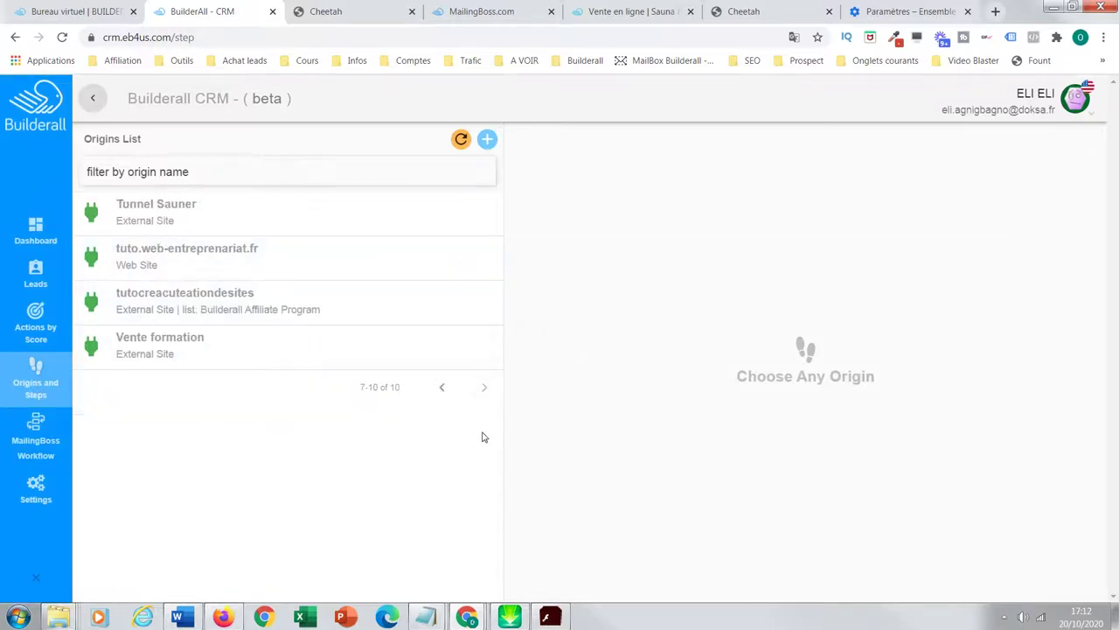
{"action": "left_click", "coordinate": [243, 210]}
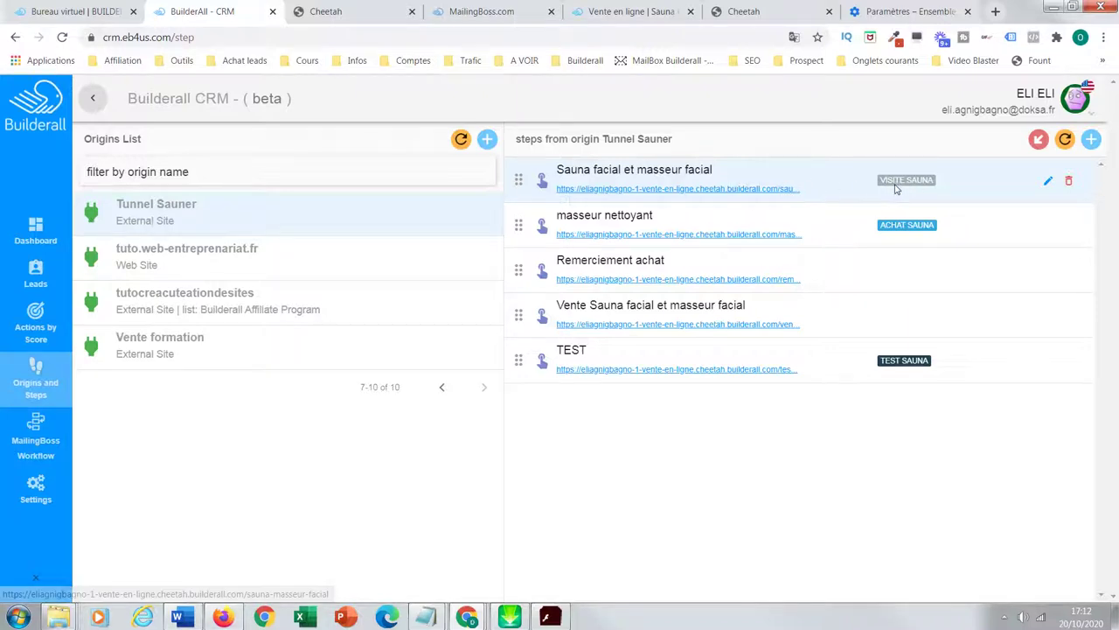
{"action": "left_click", "coordinate": [1049, 185]}
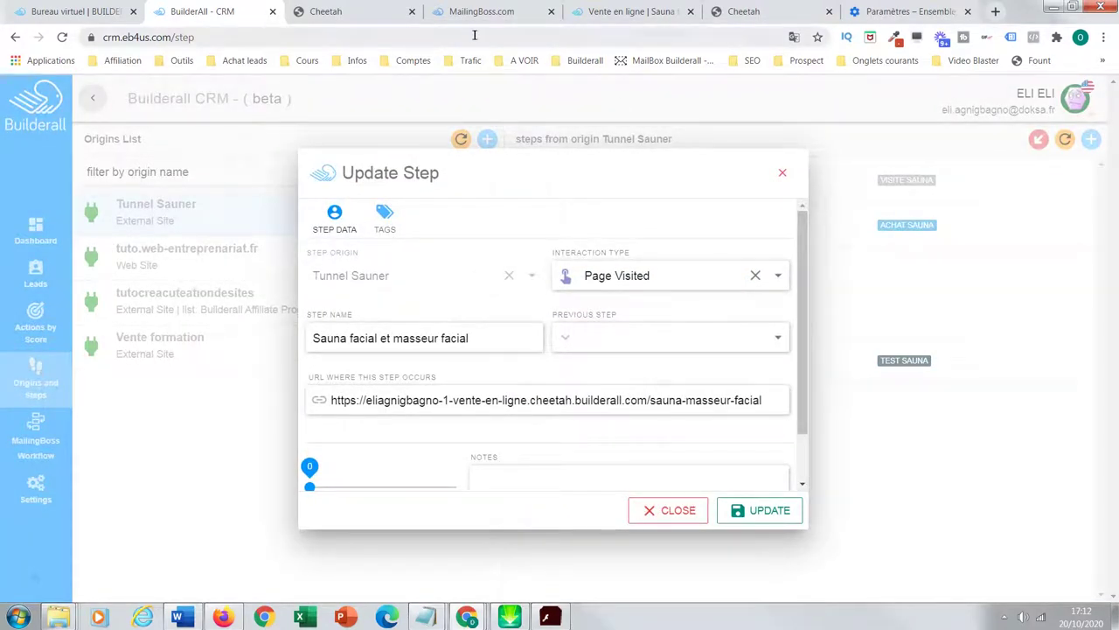
{"action": "left_click", "coordinate": [664, 512]}
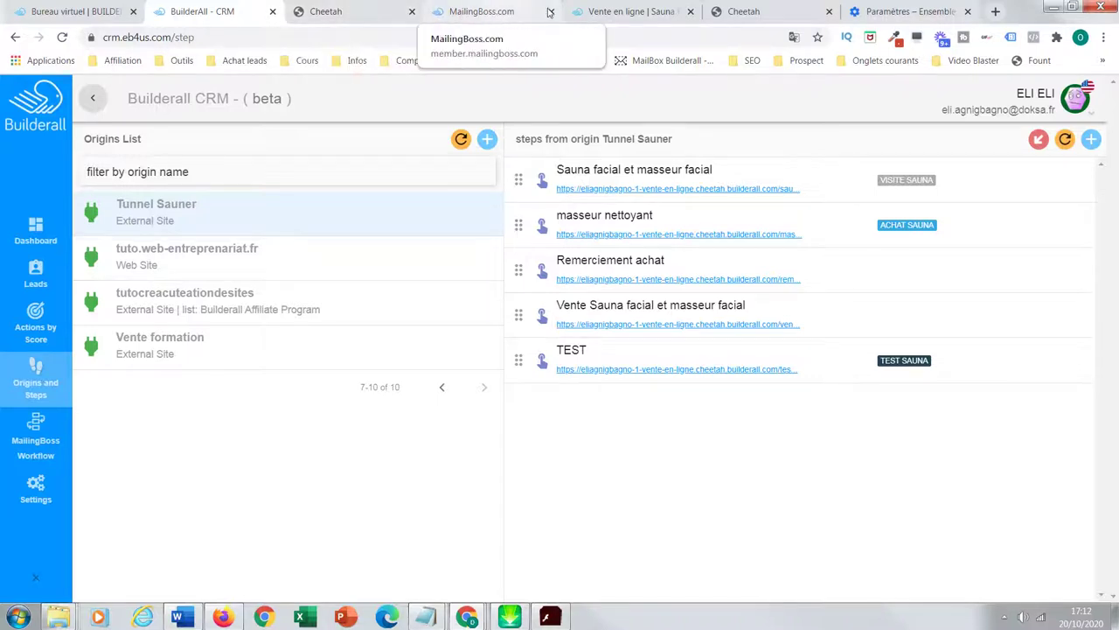
Close the old sales page, visit the published sauna-masseur-facial page from the Cheetah site's pages, and check the visit time
{"action": "left_click", "coordinate": [612, 12]}
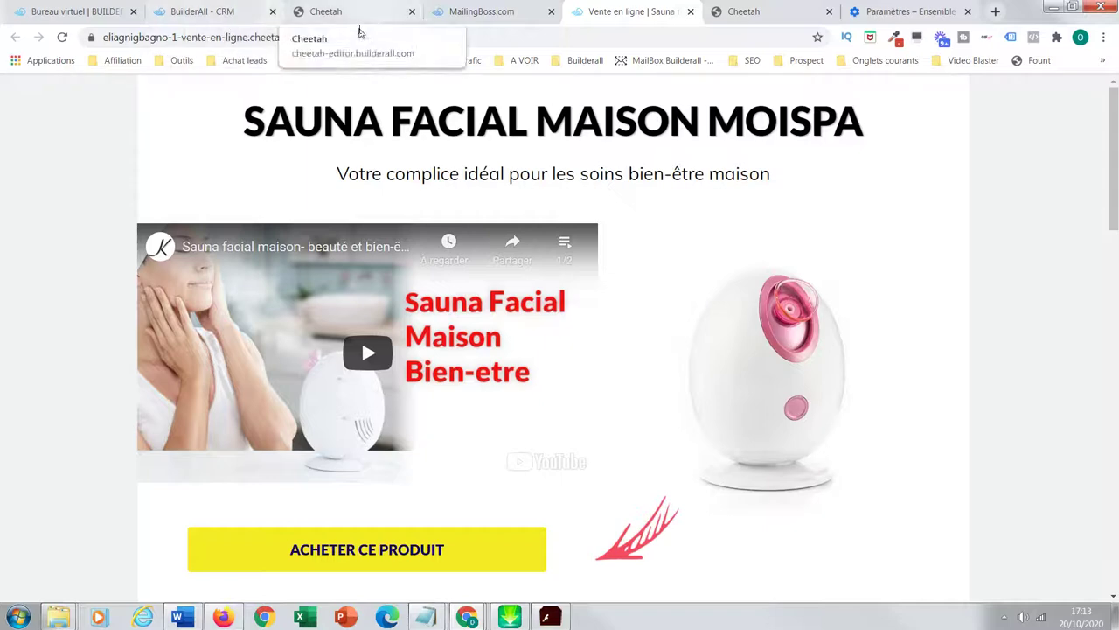
{"action": "left_click", "coordinate": [691, 12]}
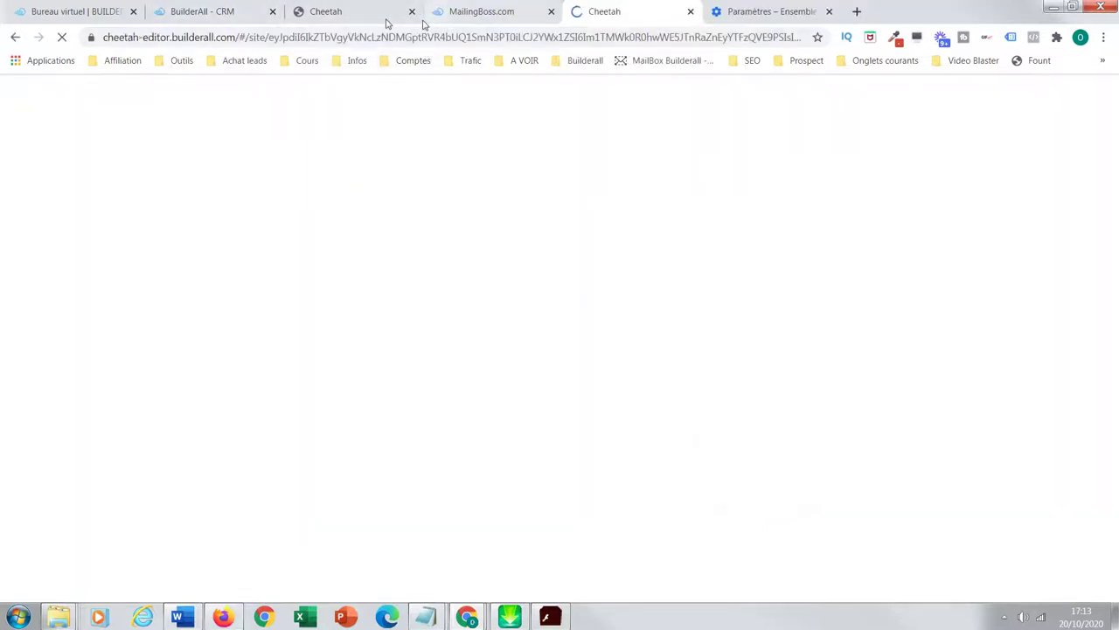
{"action": "left_click", "coordinate": [326, 13]}
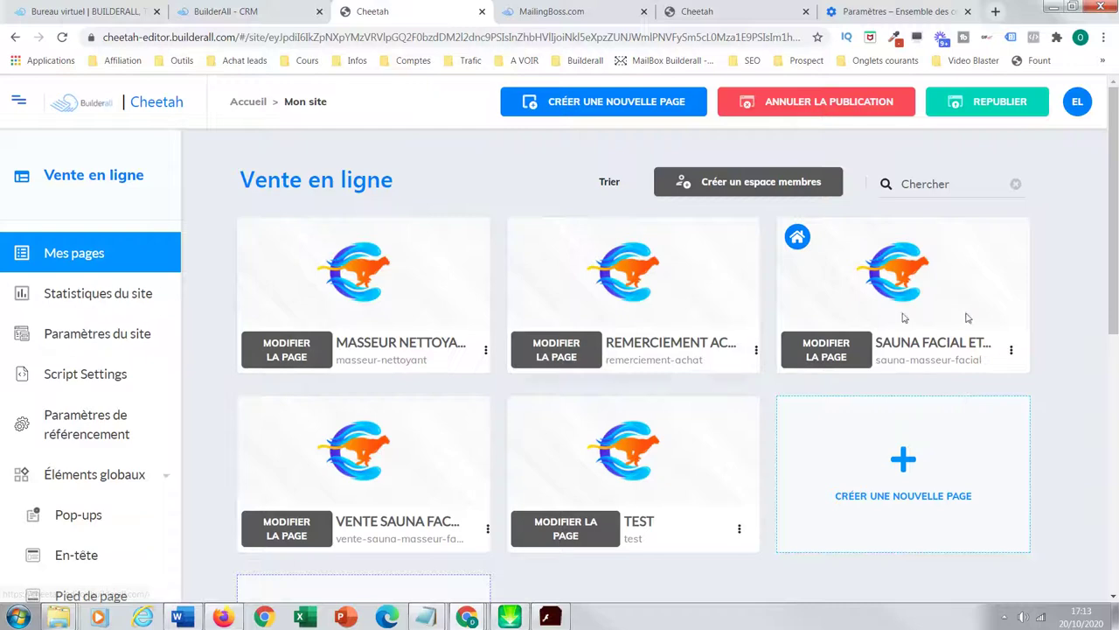
{"action": "left_click", "coordinate": [1012, 352]}
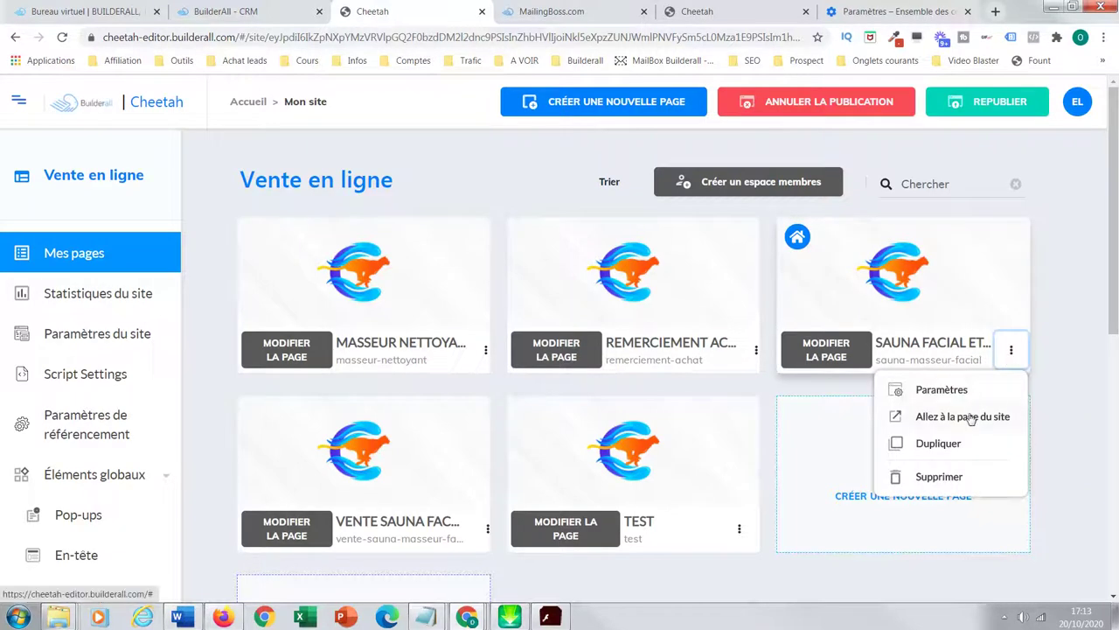
{"action": "left_click", "coordinate": [967, 416]}
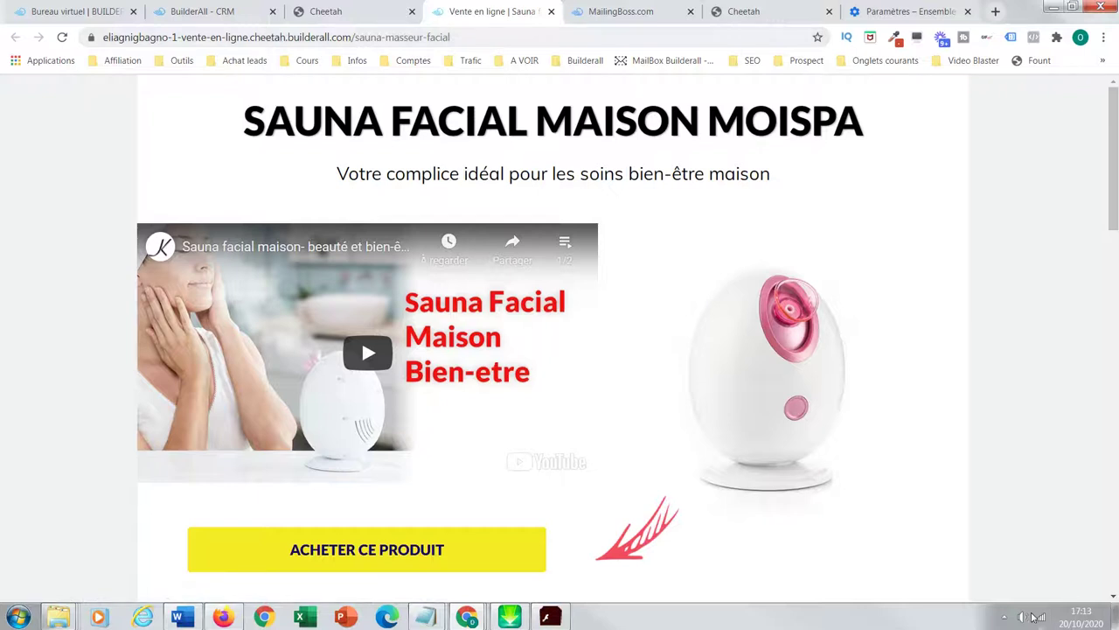
{"action": "left_click", "coordinate": [1074, 619]}
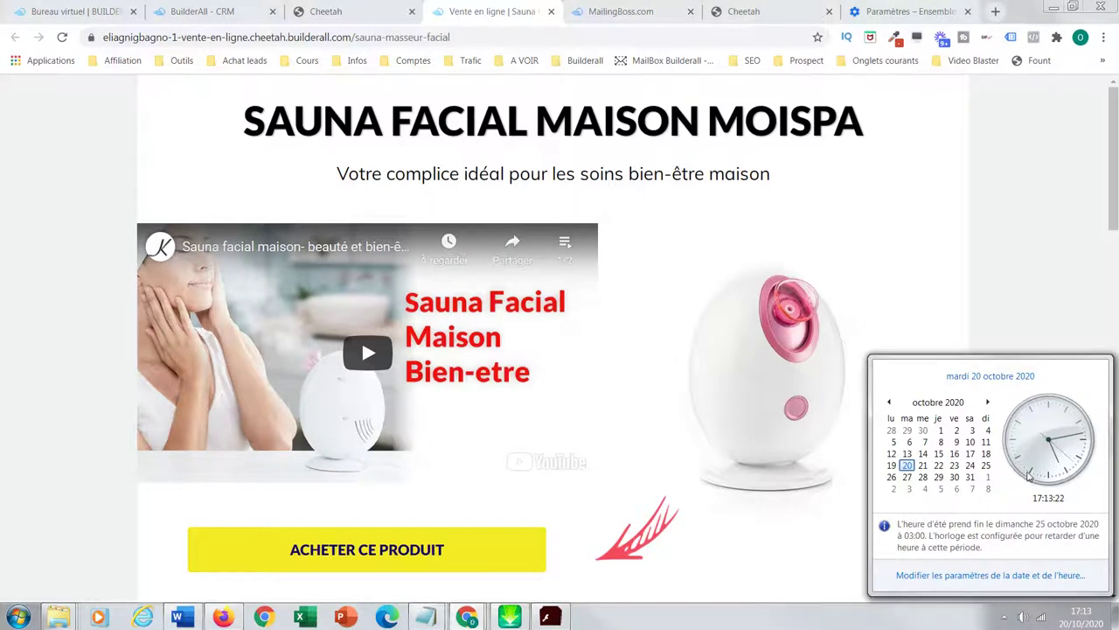
Return to the CRM leads to check the contact's tags and score, and compare the time on the system clock
{"action": "left_click", "coordinate": [218, 18]}
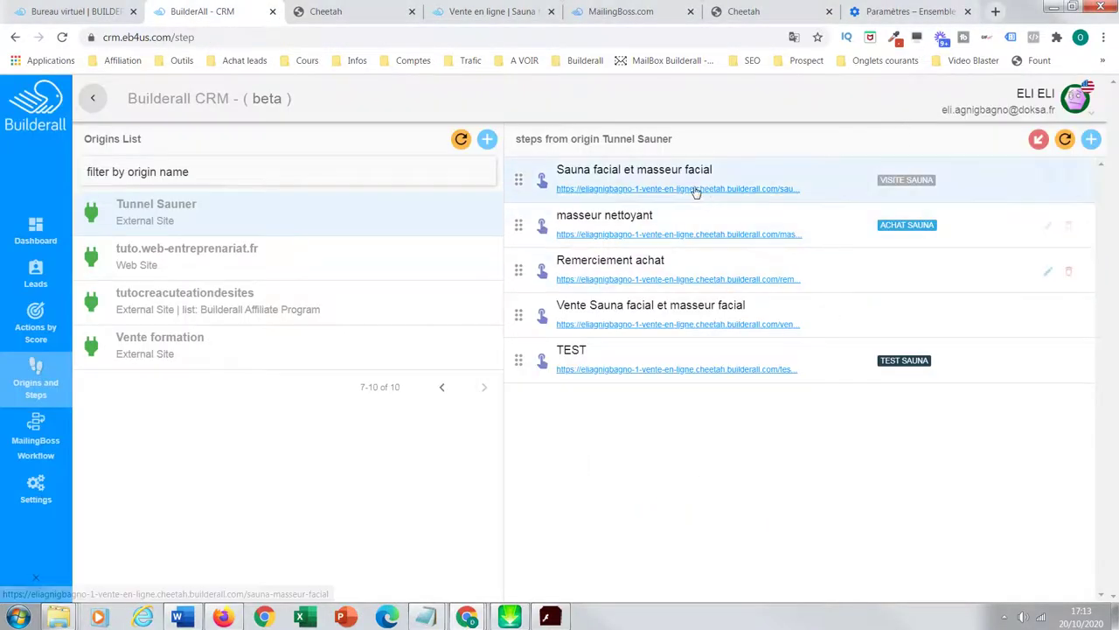
{"action": "left_click", "coordinate": [43, 330]}
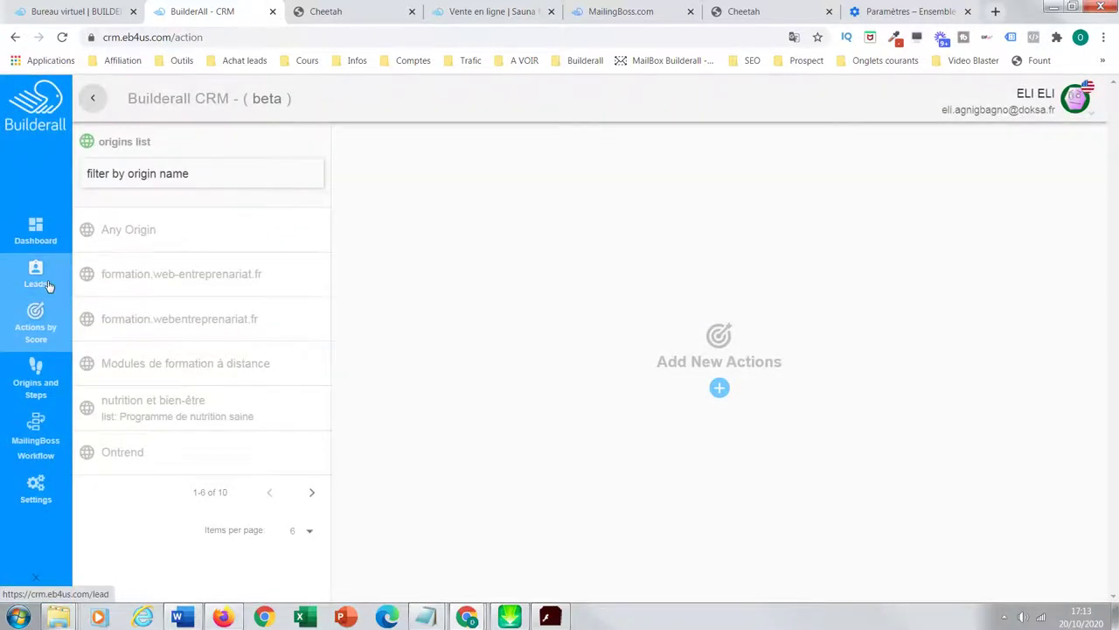
{"action": "left_click", "coordinate": [48, 285]}
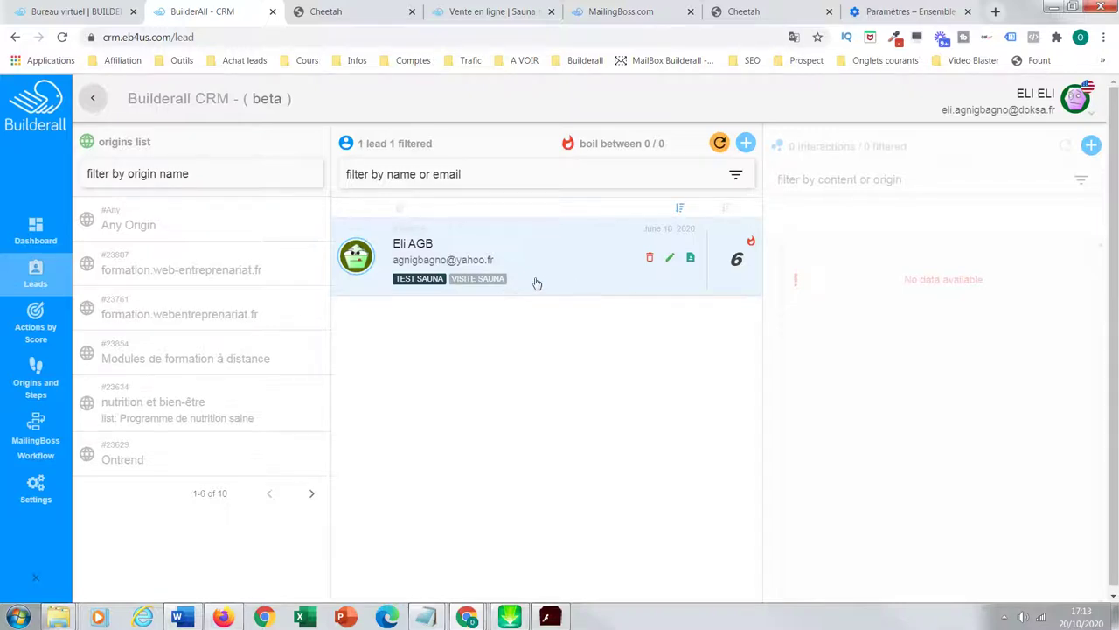
{"action": "left_click", "coordinate": [1084, 619]}
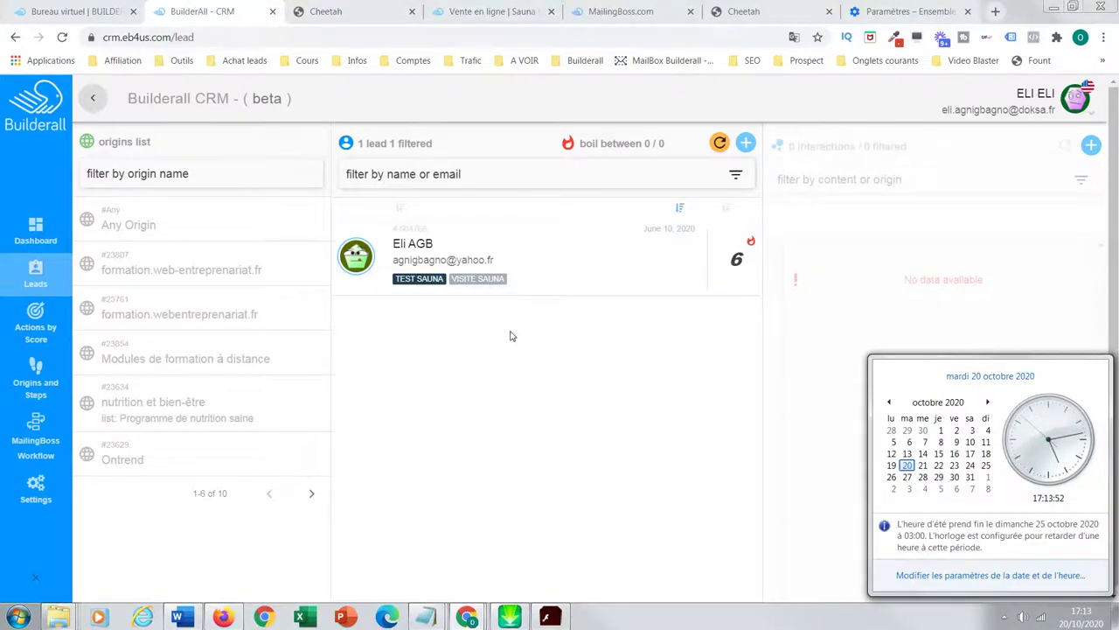
{"action": "mouse_move", "coordinate": [651, 244]}
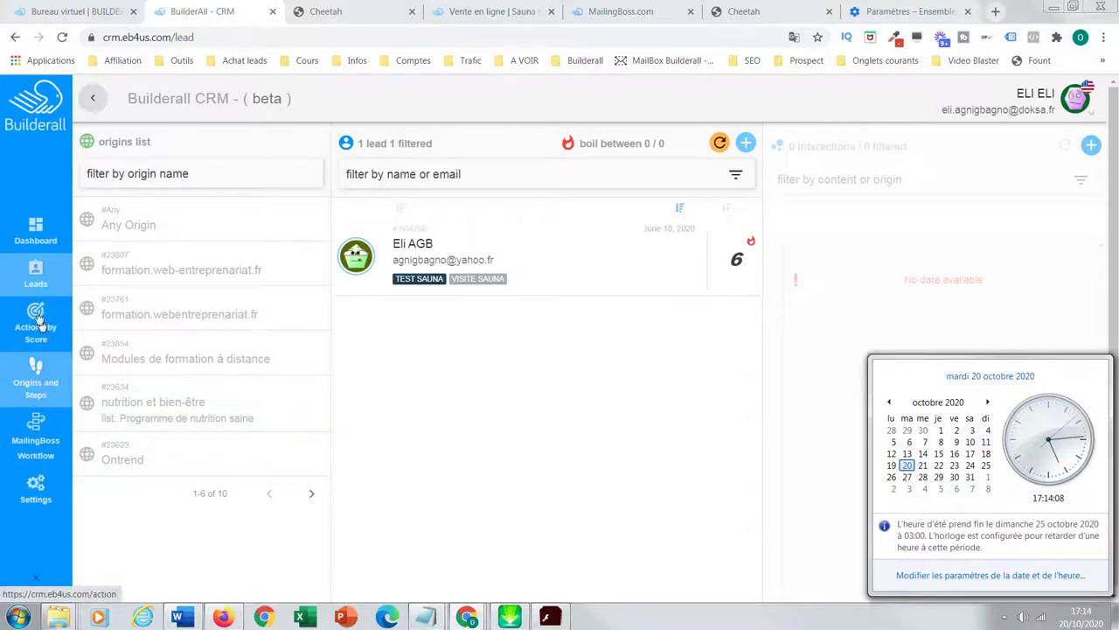
Review the data of Tunnel Sauner's Sauna facial et masseur facial step and close it without changes
{"action": "left_click", "coordinate": [37, 391]}
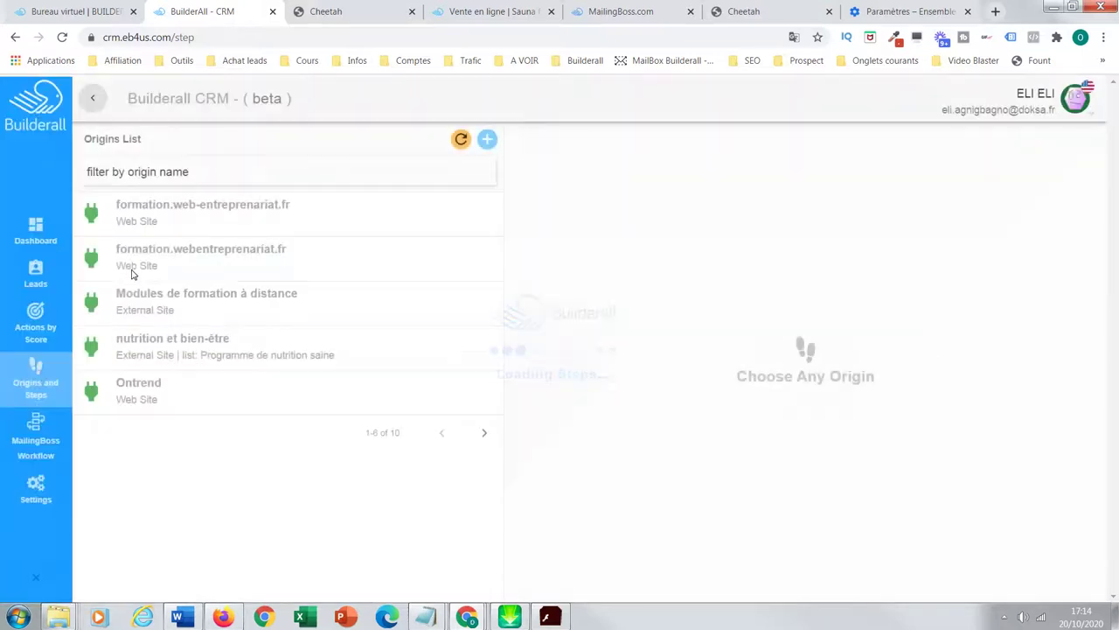
{"action": "left_click", "coordinate": [483, 432]}
{"action": "left_click", "coordinate": [225, 215]}
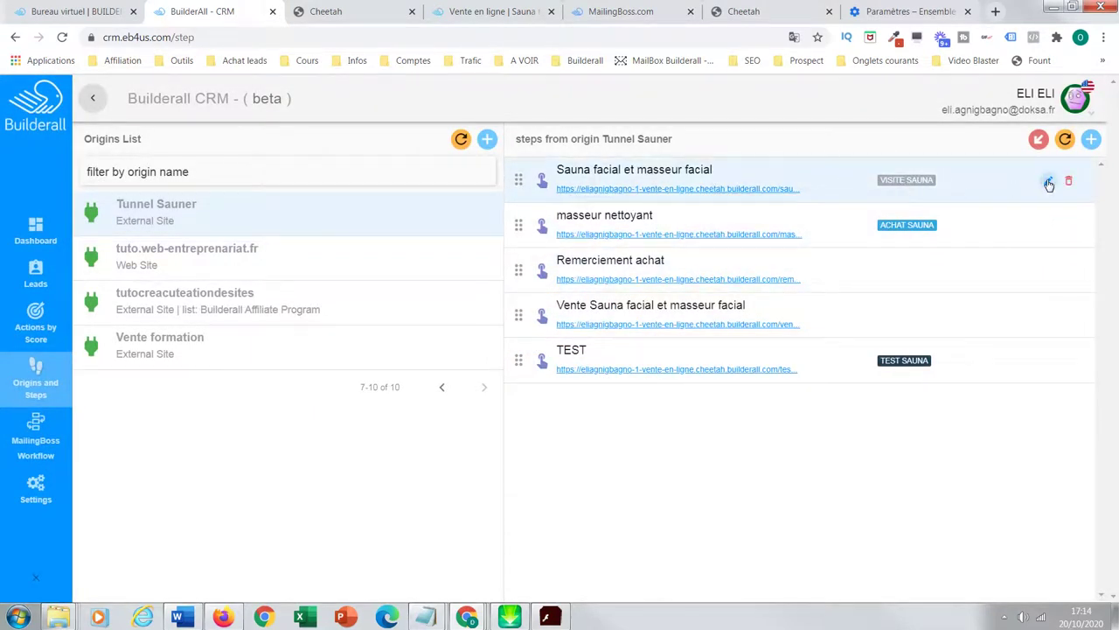
{"action": "left_click", "coordinate": [1049, 184]}
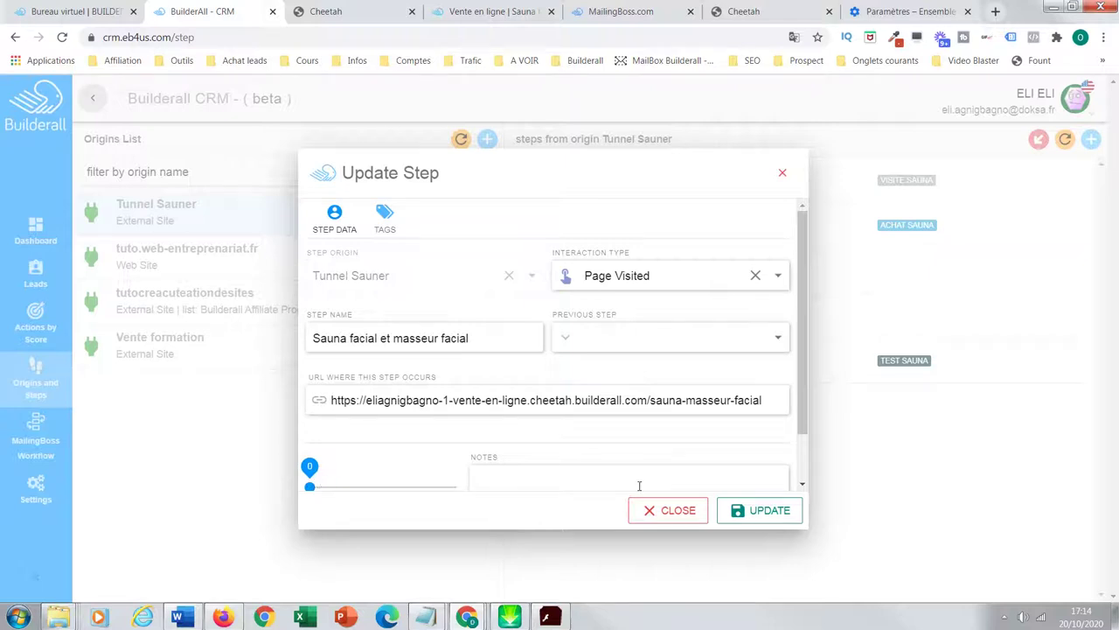
{"action": "left_click", "coordinate": [784, 174]}
List the CRM tags 20 per page and check the VISITE SAUNA tag's score on the last page
{"action": "left_click", "coordinate": [35, 490]}
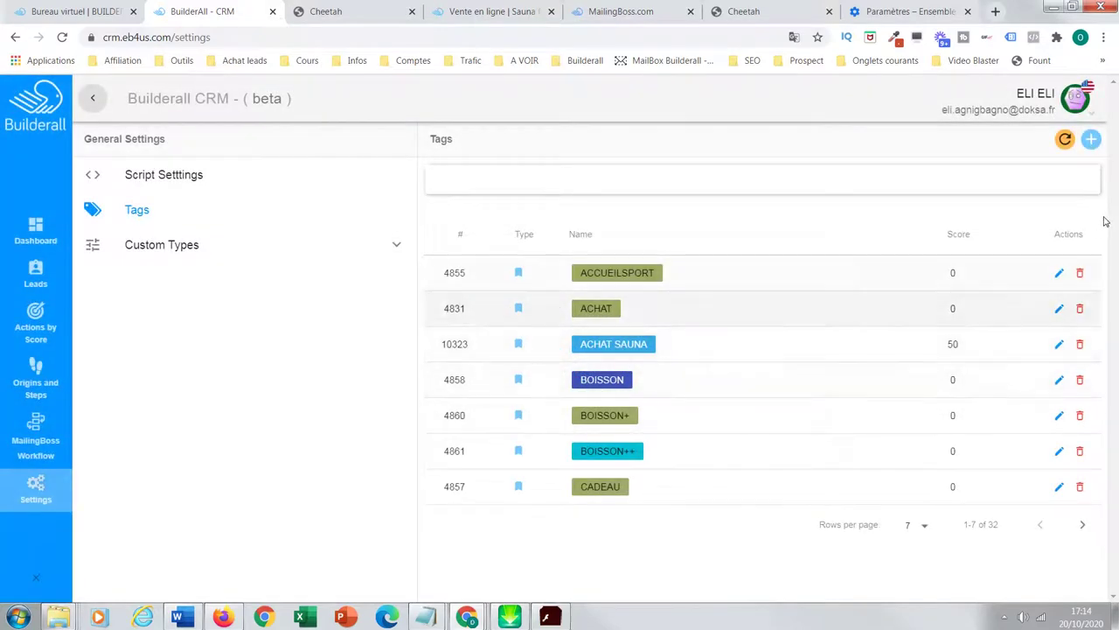
{"action": "left_click", "coordinate": [912, 528]}
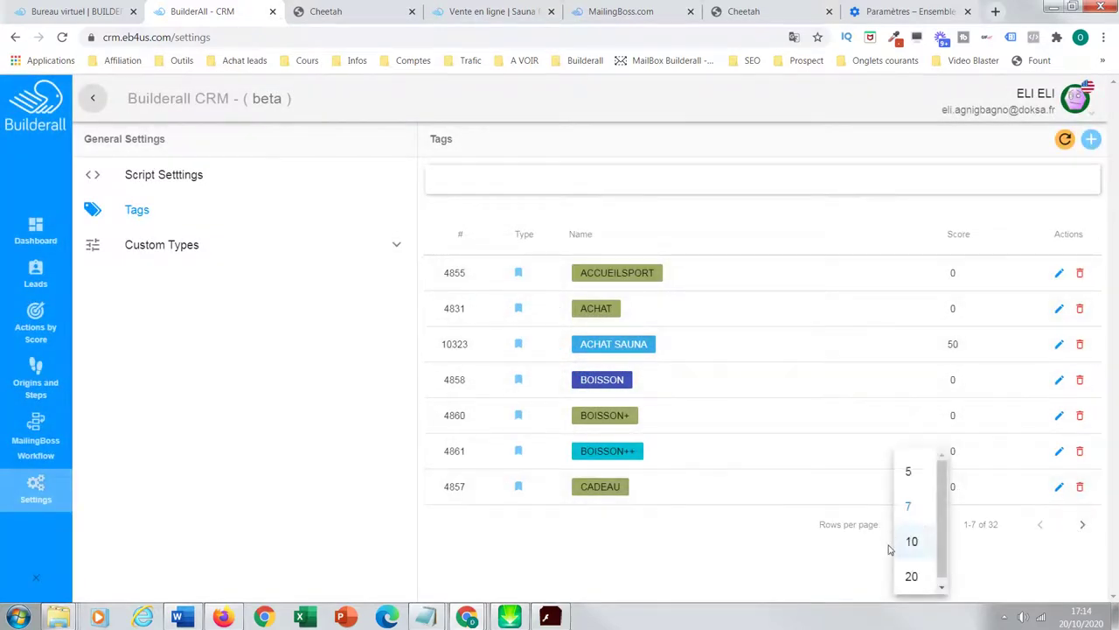
{"action": "left_click", "coordinate": [911, 575]}
{"action": "scroll", "coordinate": [1113, 600], "scroll_direction": "down", "scroll_amount": 4}
{"action": "scroll", "coordinate": [1113, 600], "scroll_direction": "down", "scroll_amount": 1}
{"action": "left_click", "coordinate": [1081, 564]}
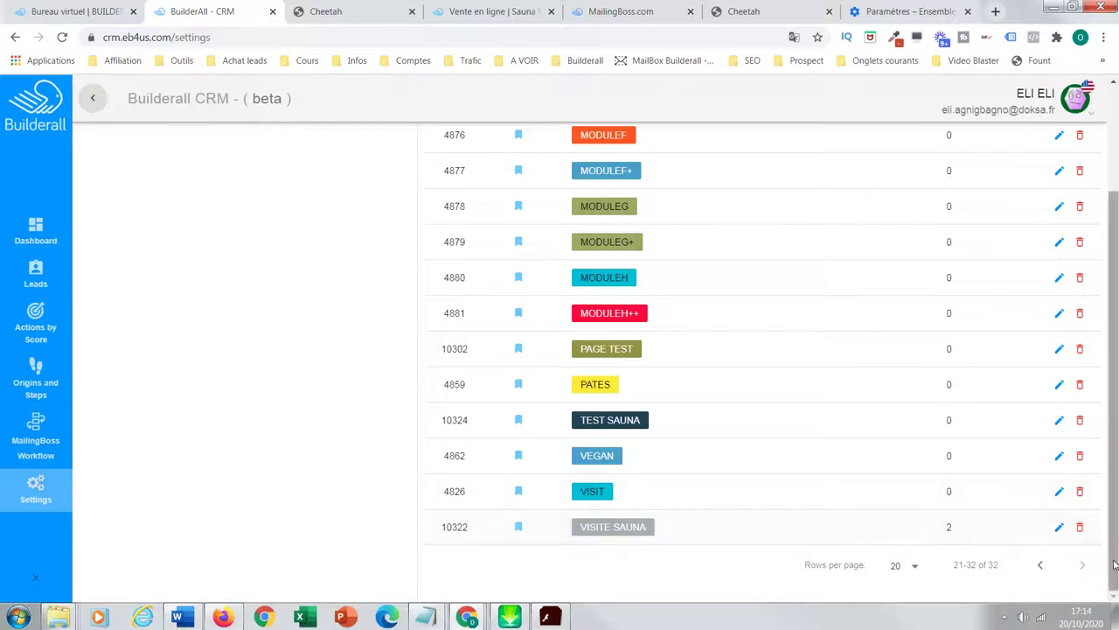
{"action": "scroll", "coordinate": [1110, 568], "scroll_direction": "up", "scroll_amount": 1}
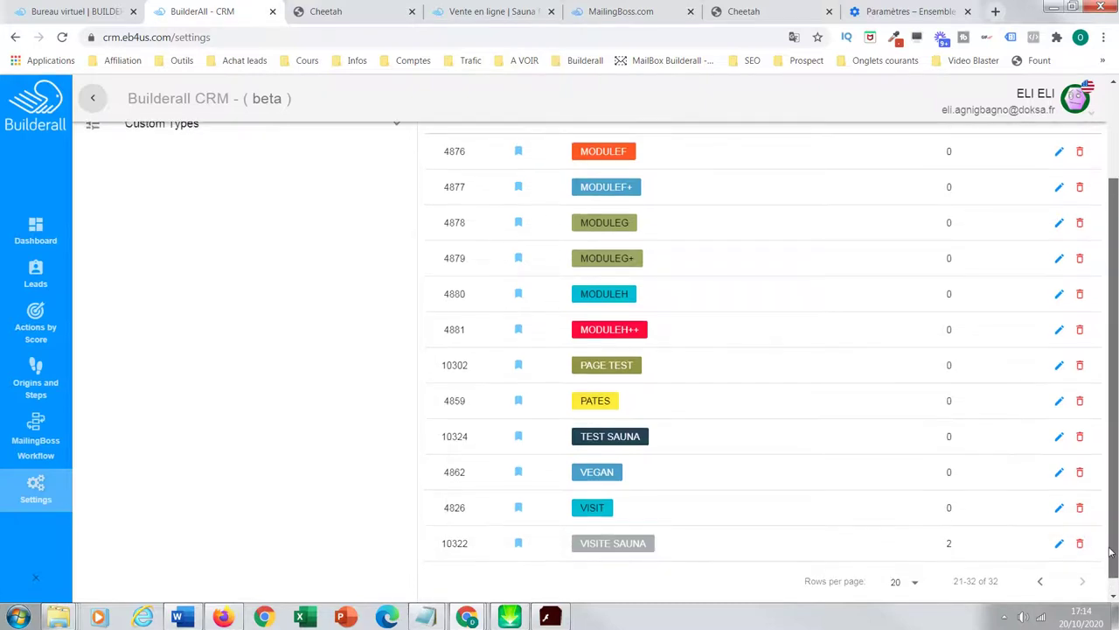
{"action": "scroll", "coordinate": [1111, 568], "scroll_direction": "down", "scroll_amount": 1}
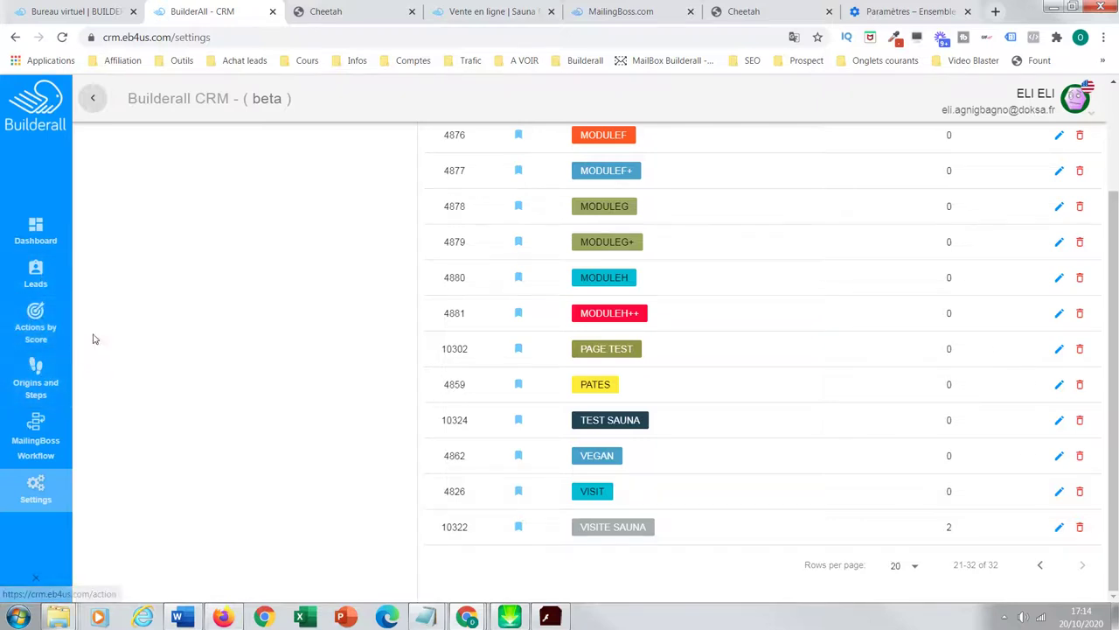
Look at the score-based actions page and return to the CRM leads to check the contact's tags and score
{"action": "left_click", "coordinate": [33, 330]}
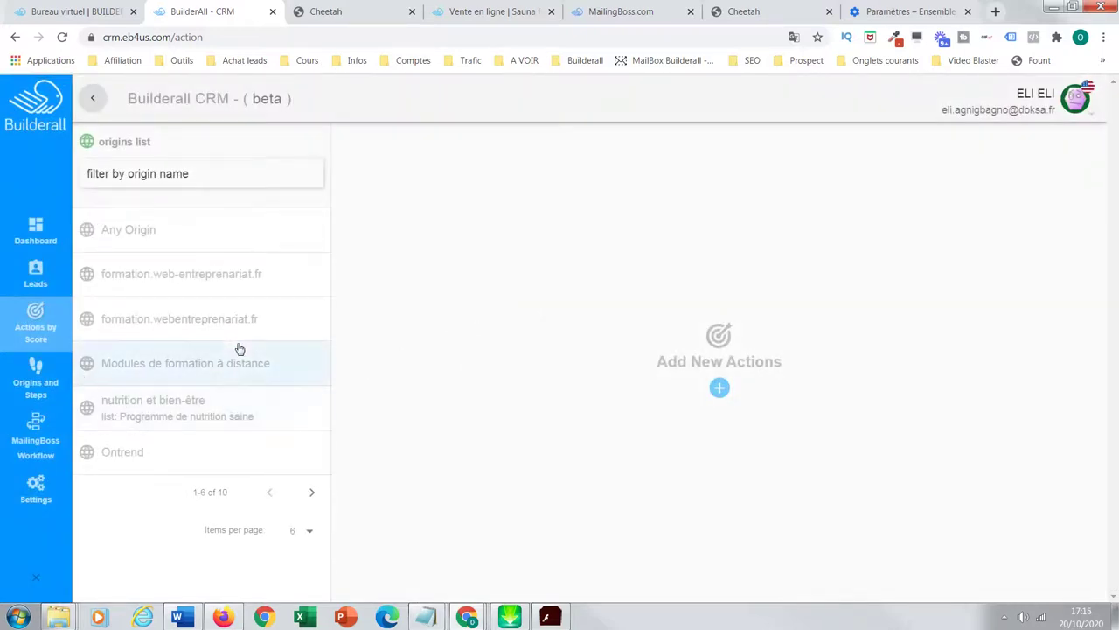
{"action": "left_click", "coordinate": [36, 275]}
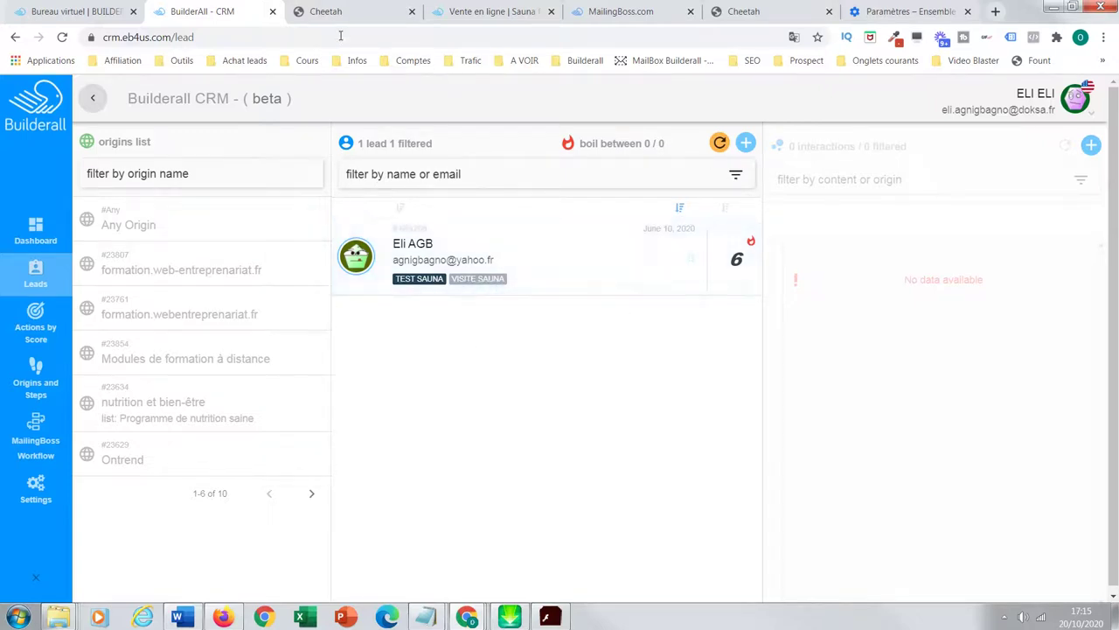
Visit the published masseur-nettoyant page from the Cheetah site's pages and check the visit time on the system clock
{"action": "left_click", "coordinate": [373, 18]}
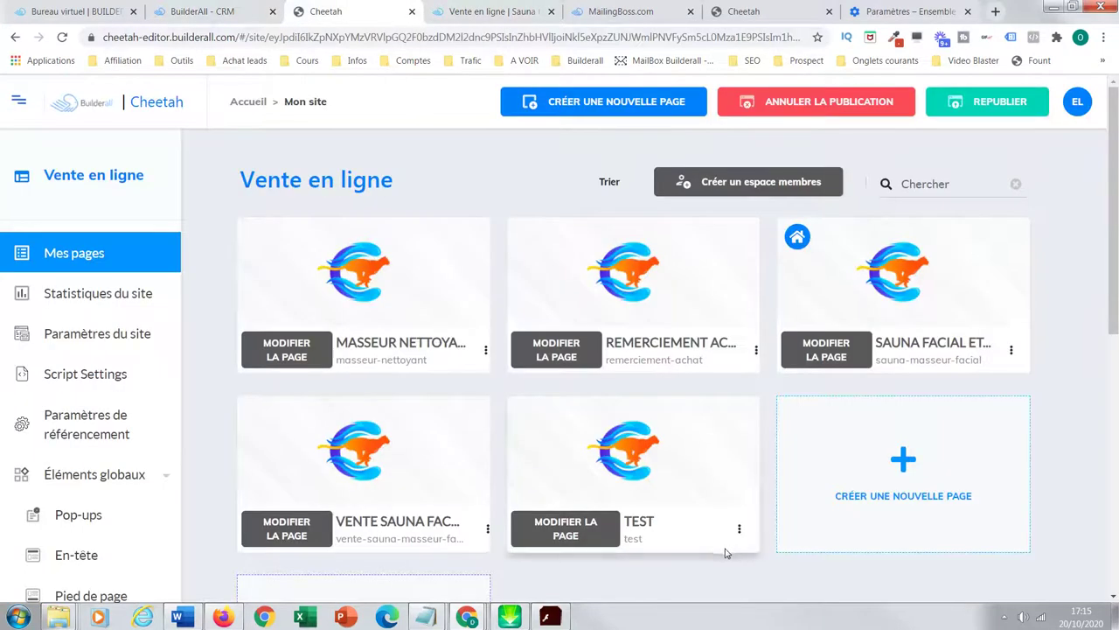
{"action": "left_click", "coordinate": [487, 352]}
{"action": "left_click", "coordinate": [466, 427]}
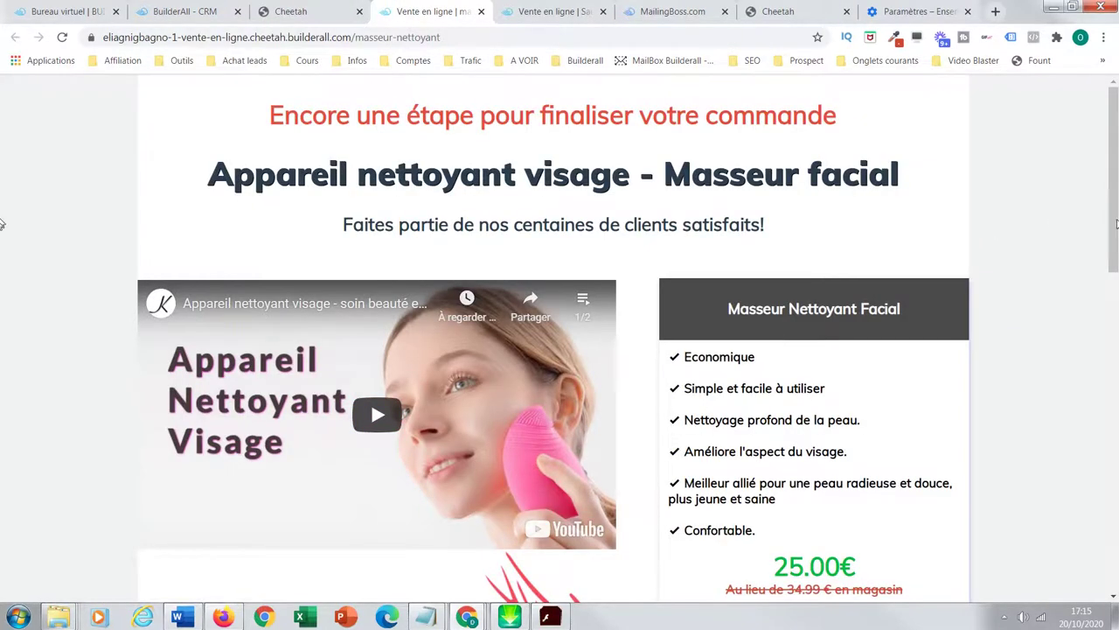
{"action": "scroll", "coordinate": [1093, 288], "scroll_direction": "down", "scroll_amount": 4}
{"action": "scroll", "coordinate": [1098, 320], "scroll_direction": "up", "scroll_amount": 2}
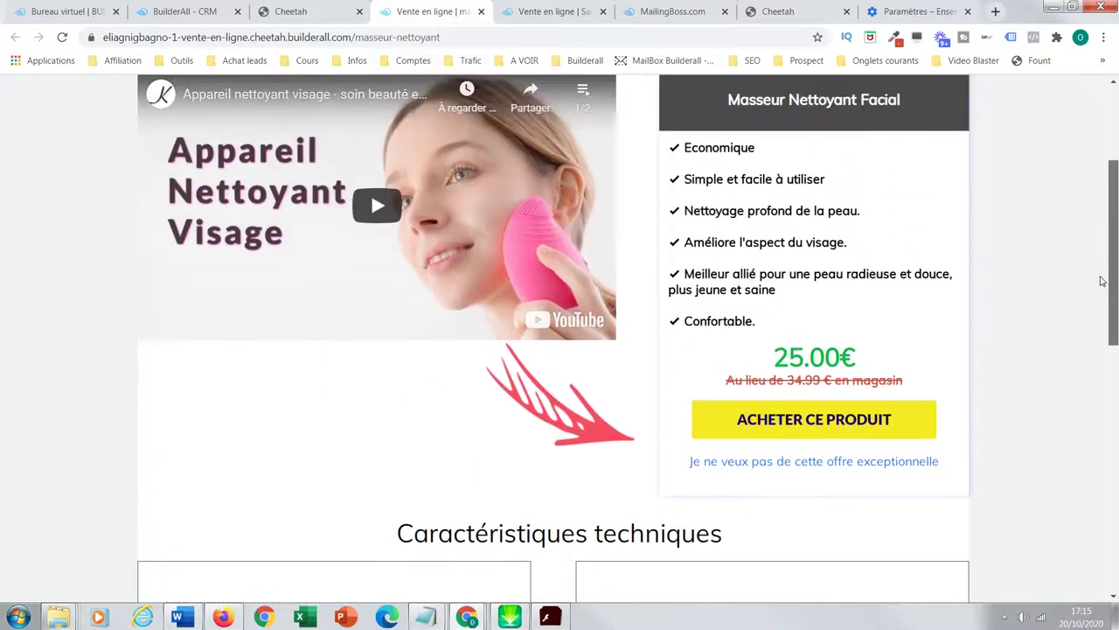
{"action": "left_click", "coordinate": [1076, 621]}
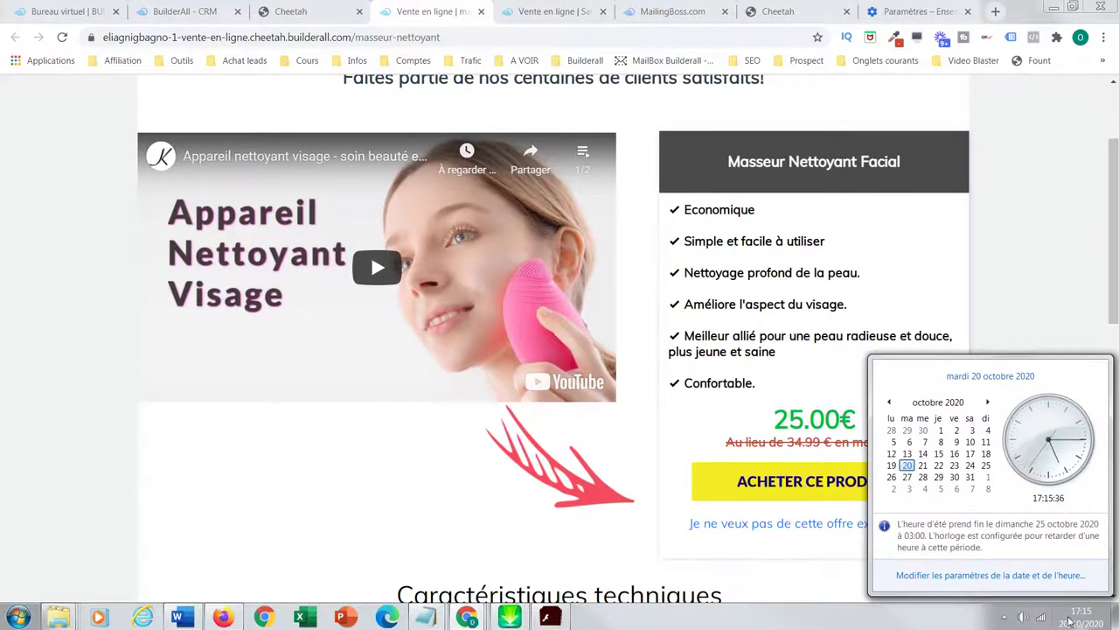
Refresh the CRM leads to check the contact's tags and score, and look up the ACHAT SAUNA tag's score
{"action": "left_click", "coordinate": [189, 13]}
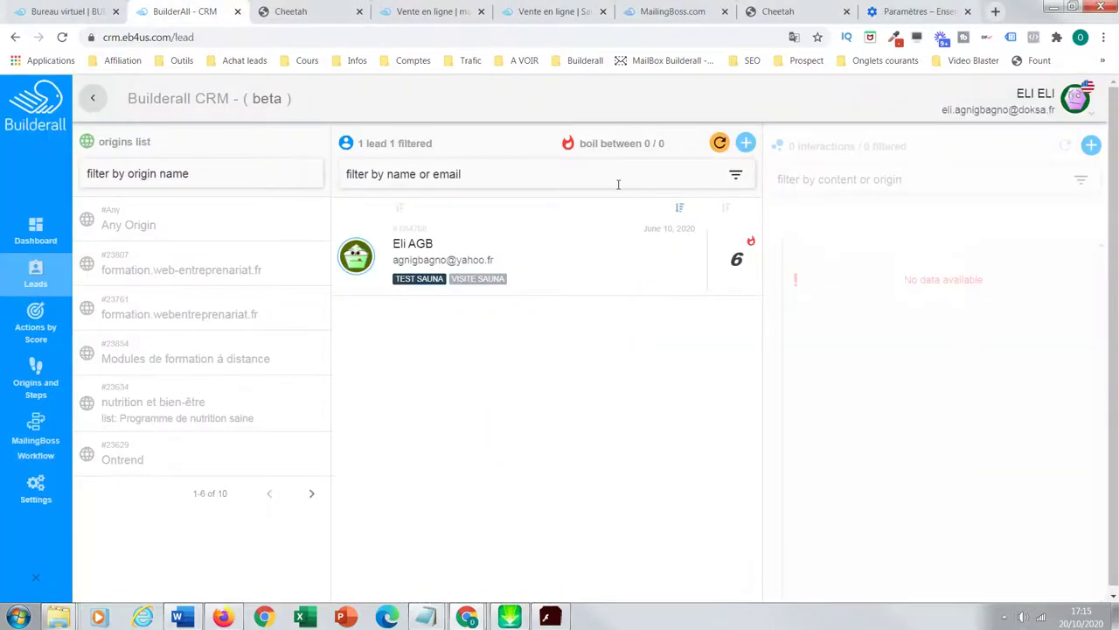
{"action": "left_click", "coordinate": [717, 144]}
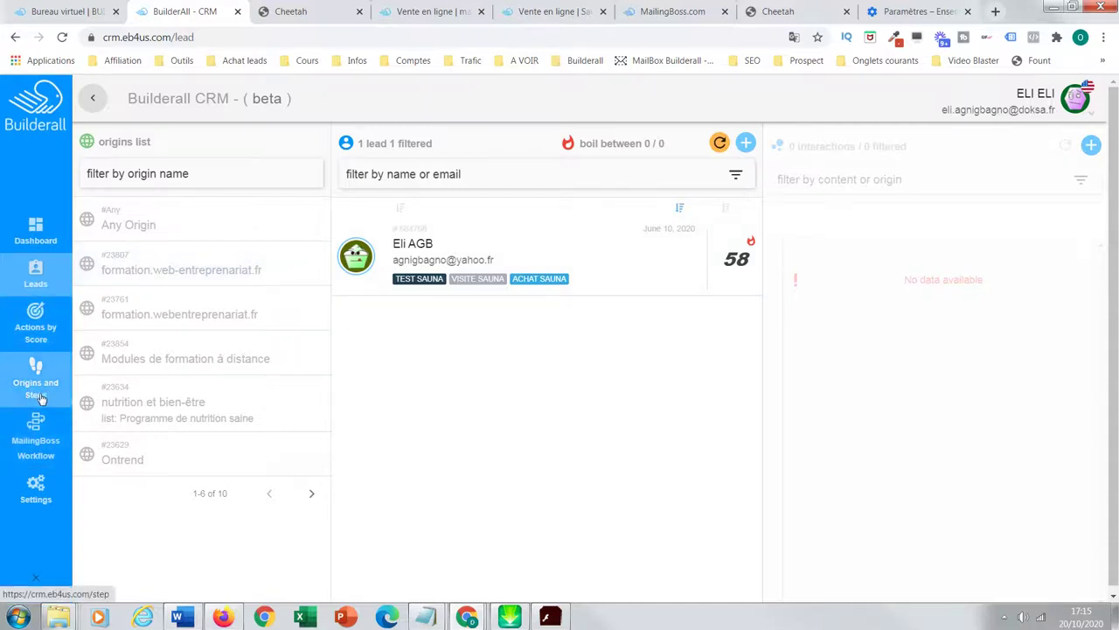
{"action": "left_click", "coordinate": [40, 451]}
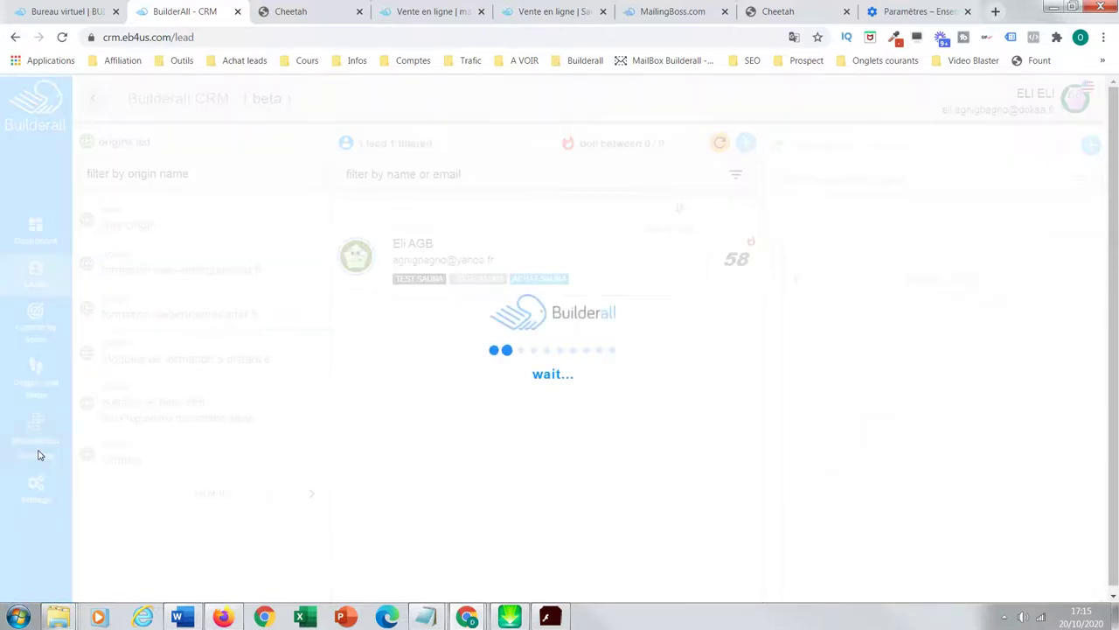
{"action": "left_click", "coordinate": [320, 12]}
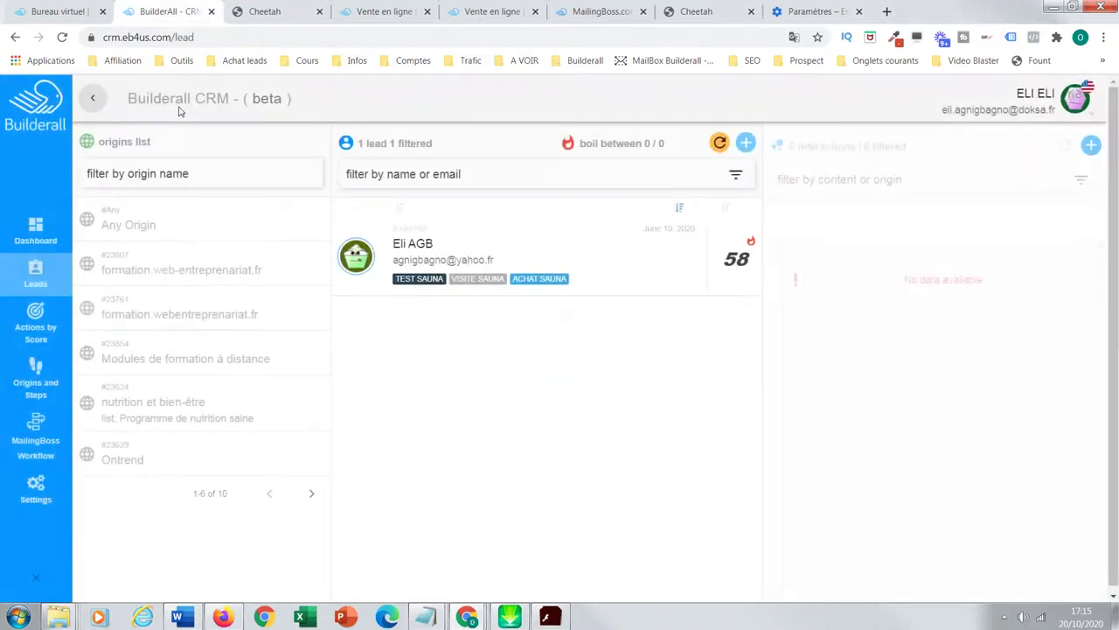
{"action": "left_click", "coordinate": [36, 496]}
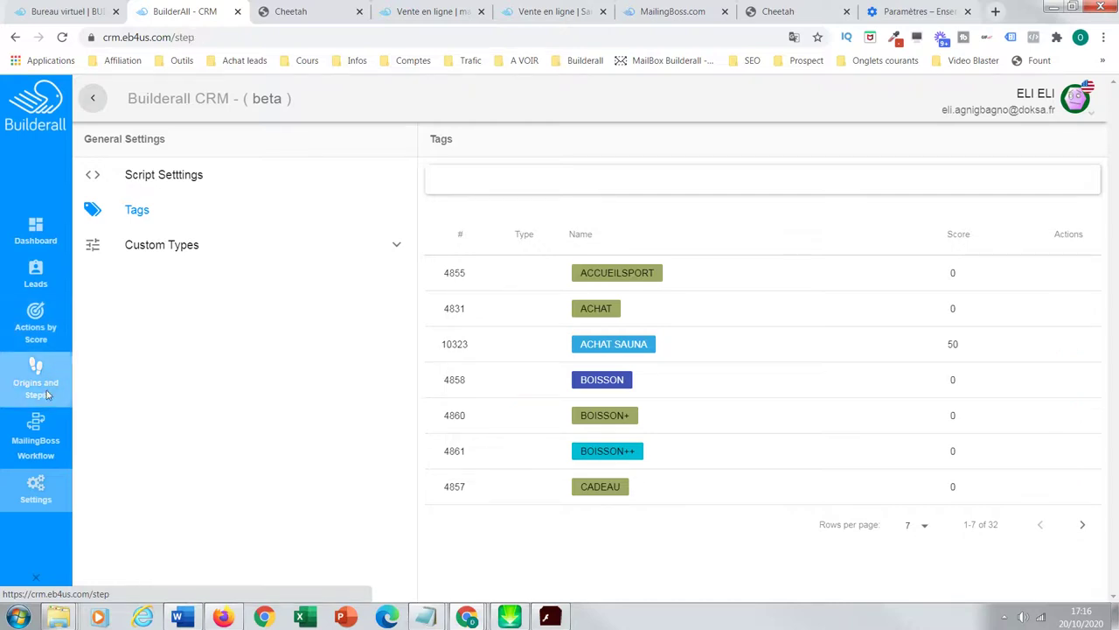
Review the data of Tunnel Sauner's masseur nettoyant step and close it without changes
{"action": "left_click", "coordinate": [48, 390]}
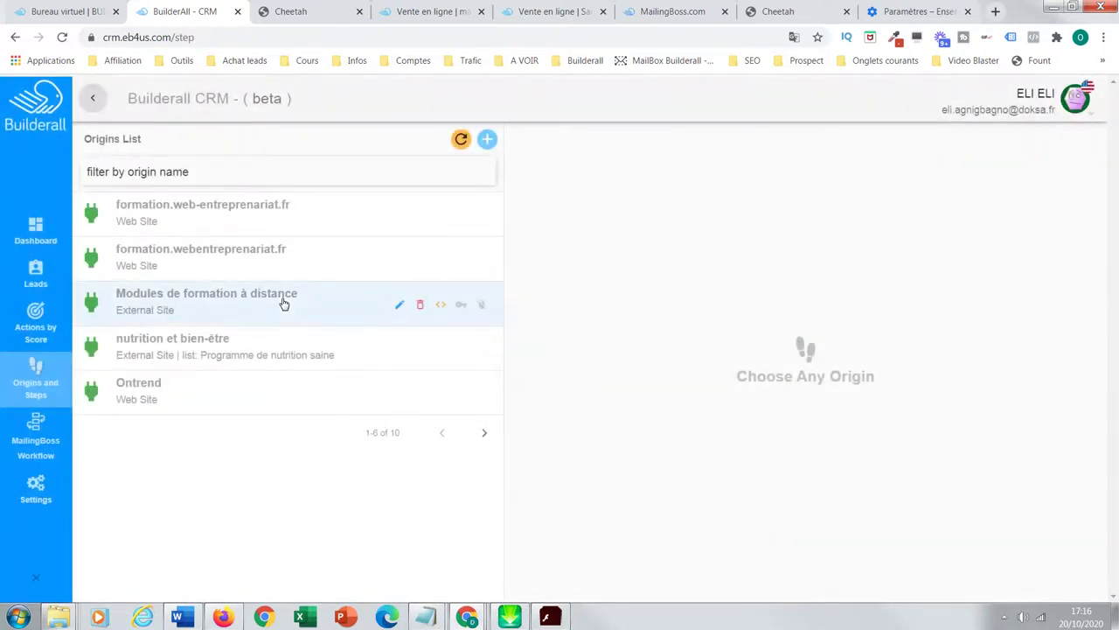
{"action": "left_click", "coordinate": [485, 434]}
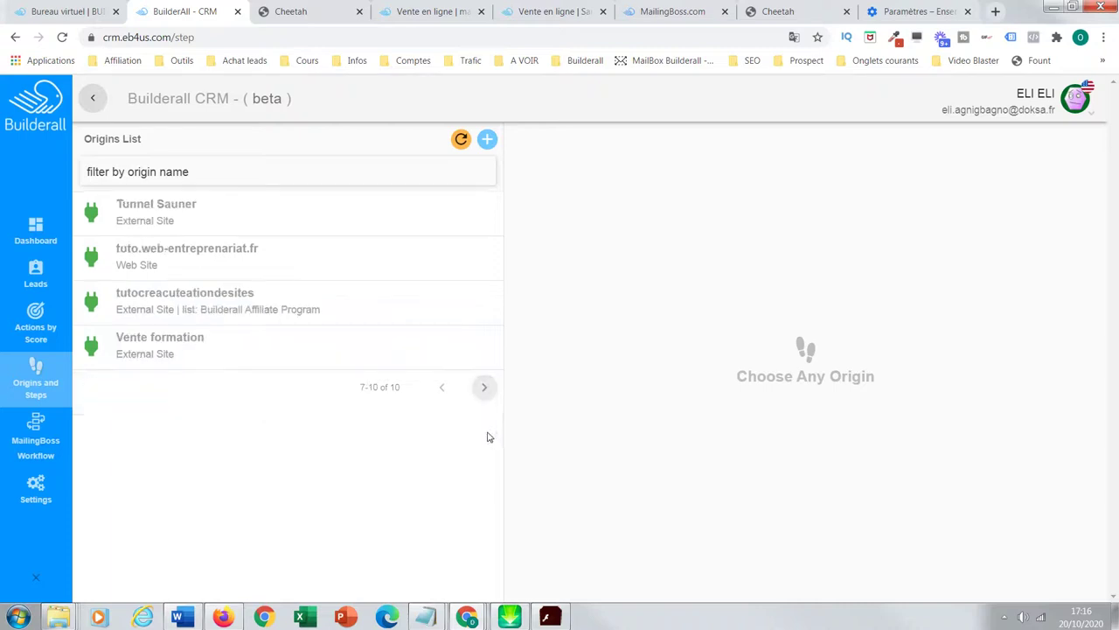
{"action": "left_click", "coordinate": [207, 223]}
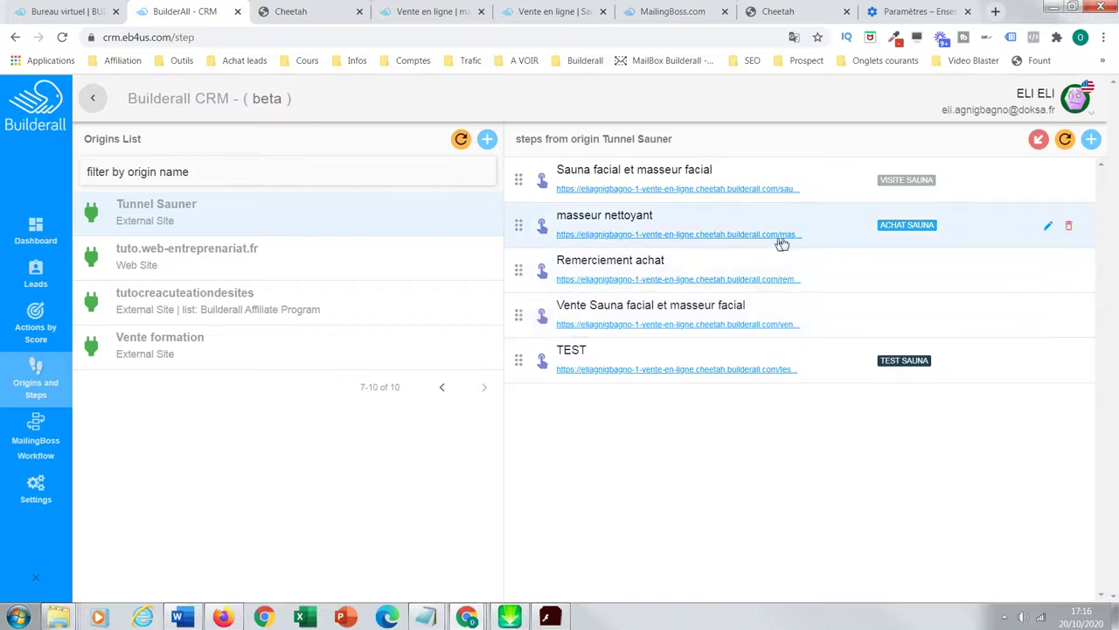
{"action": "left_click", "coordinate": [1048, 227]}
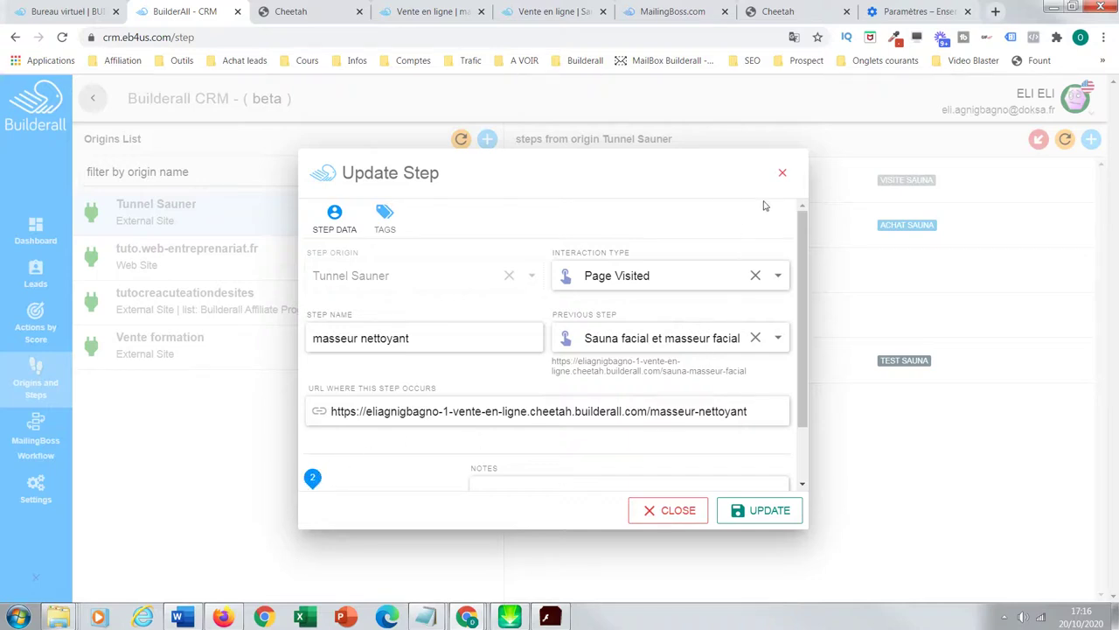
{"action": "left_click", "coordinate": [783, 172]}
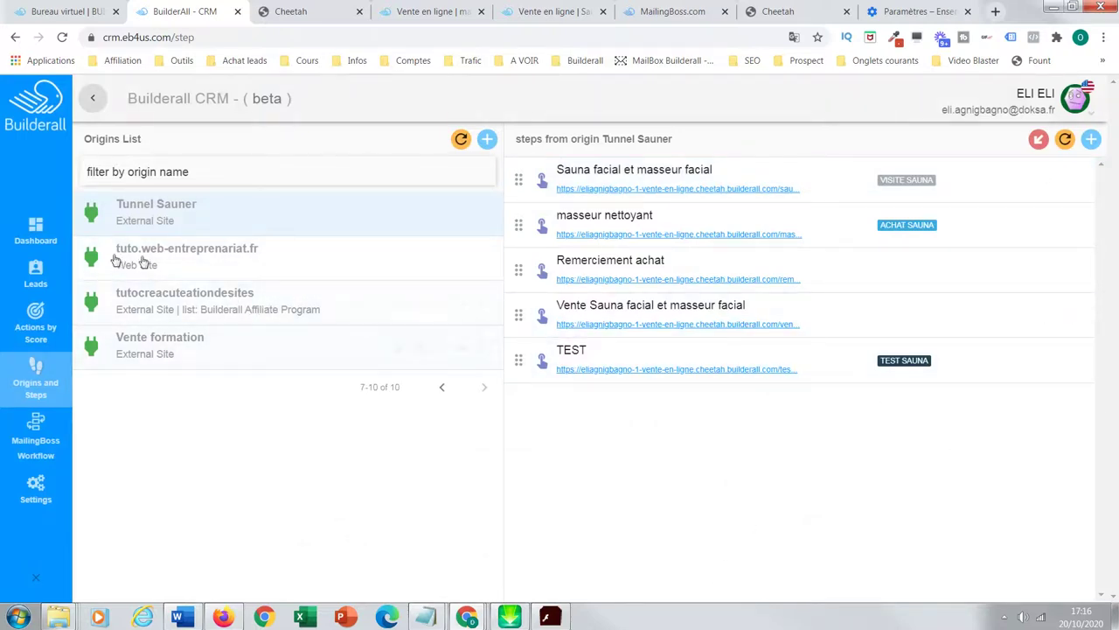
Examine the contact's interaction history in the CRM leads, including page visits, assigned tags and points per interaction
{"action": "left_click", "coordinate": [46, 278]}
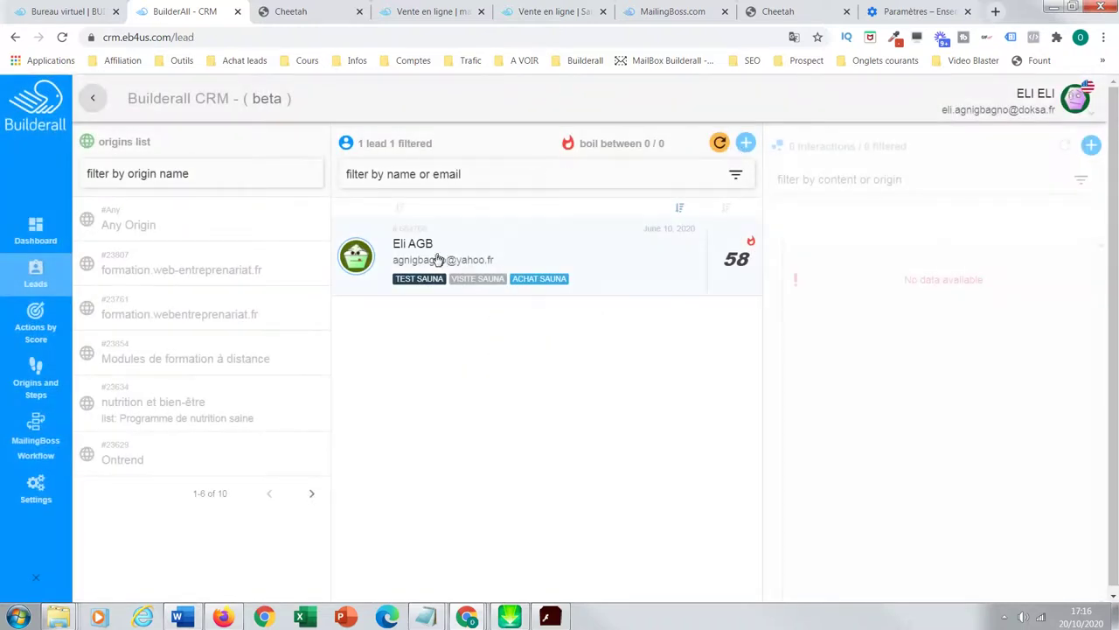
{"action": "left_click", "coordinate": [741, 267]}
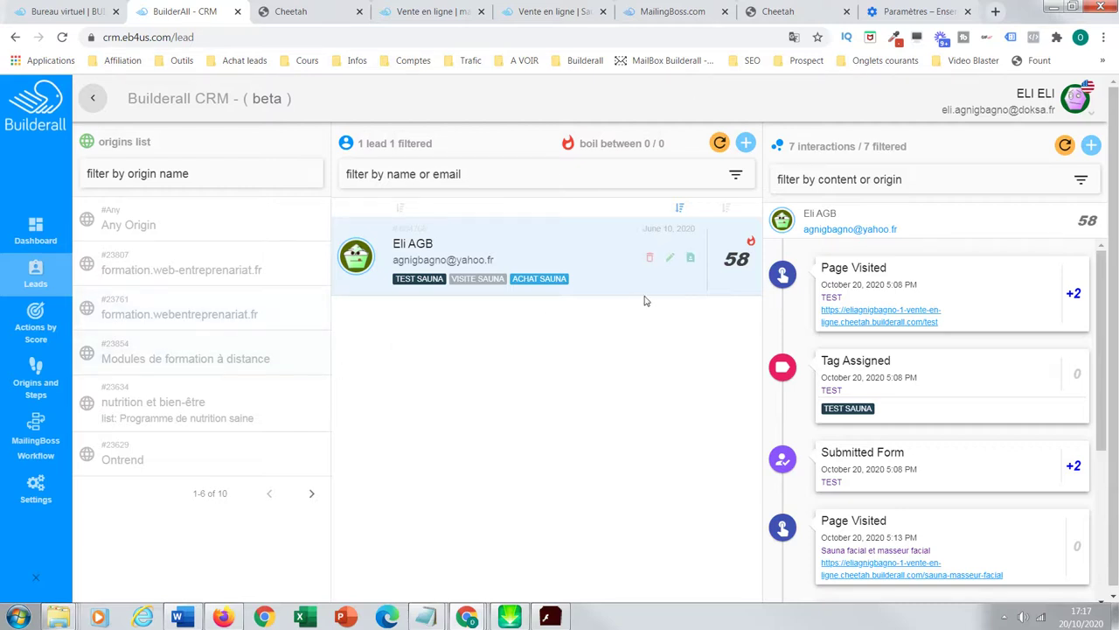
Examine the previous-step options of Tunnel Sauner's masseur nettoyant step and close the step without changing it
{"action": "left_click", "coordinate": [36, 379]}
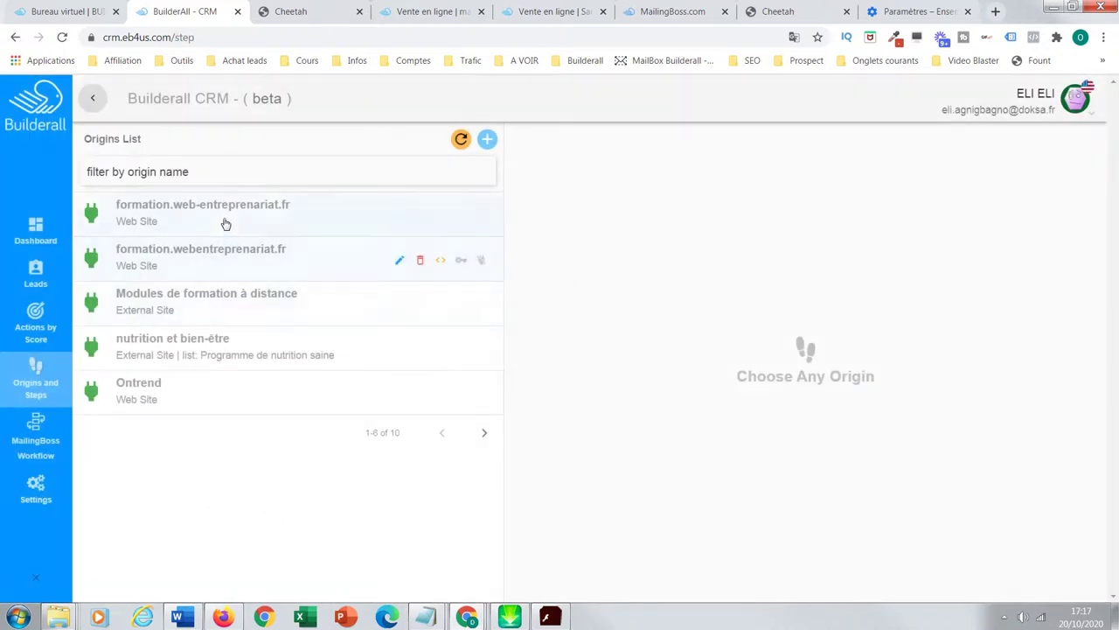
{"action": "left_click", "coordinate": [483, 431]}
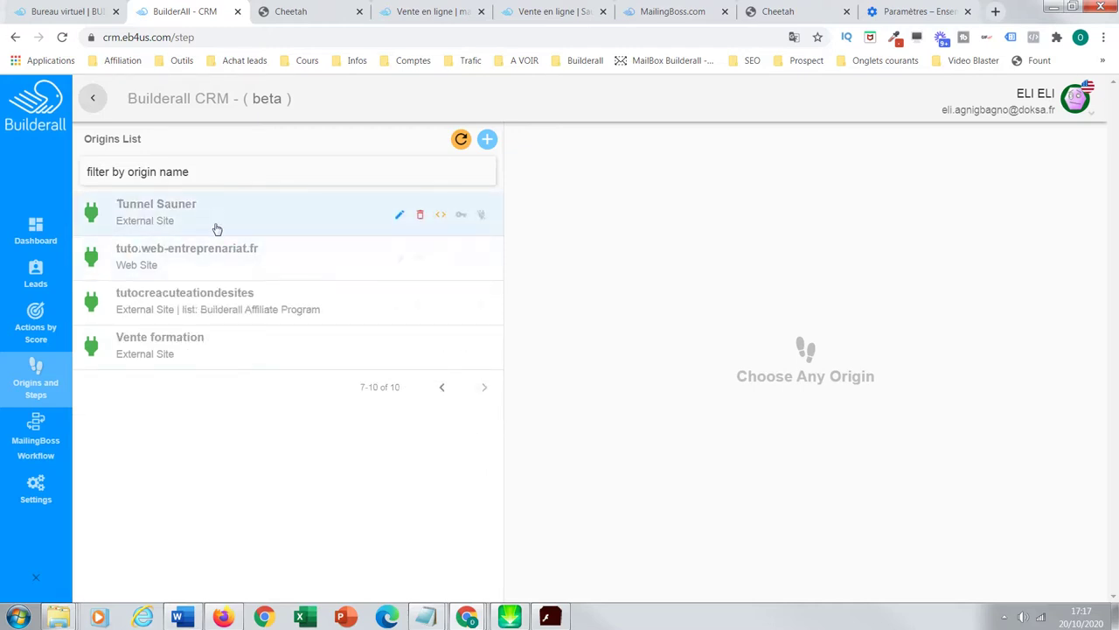
{"action": "left_click", "coordinate": [176, 221]}
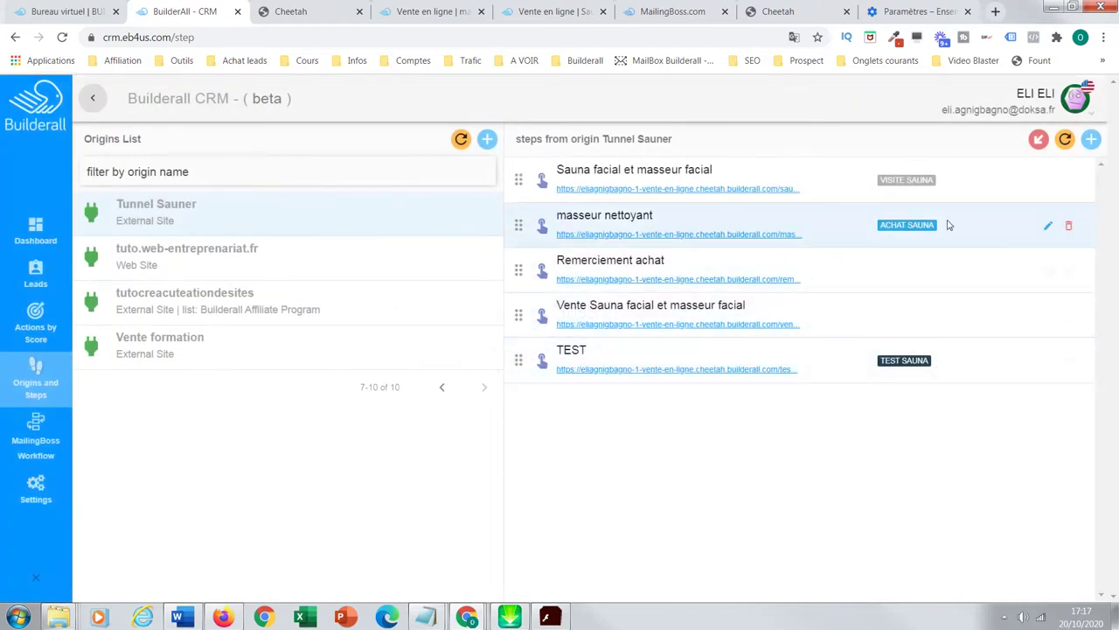
{"action": "left_click", "coordinate": [1045, 228]}
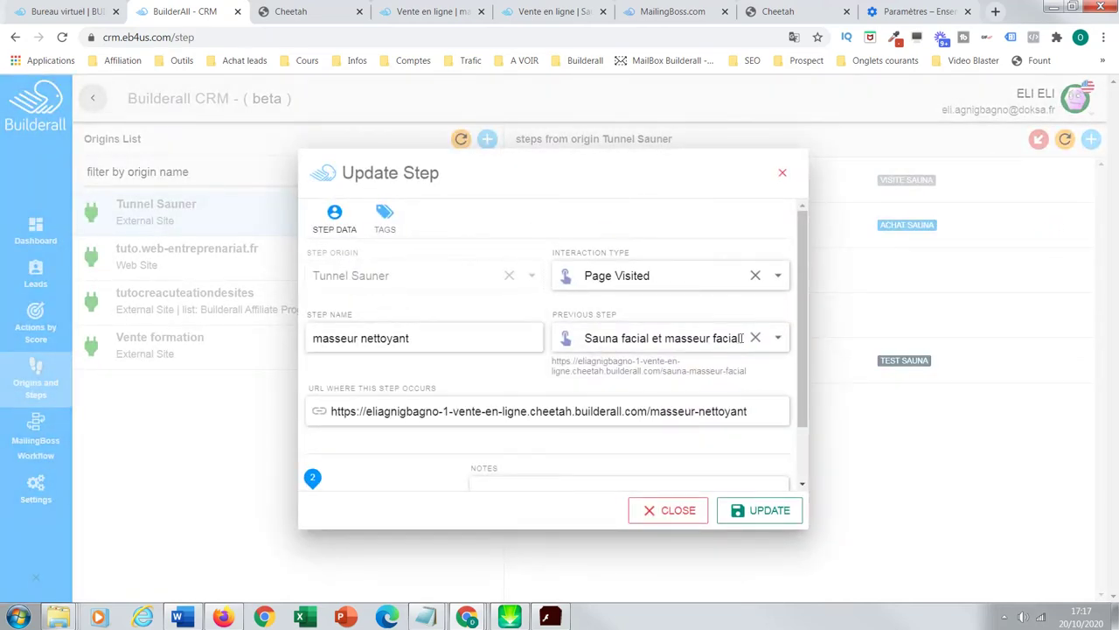
{"action": "left_click", "coordinate": [777, 339]}
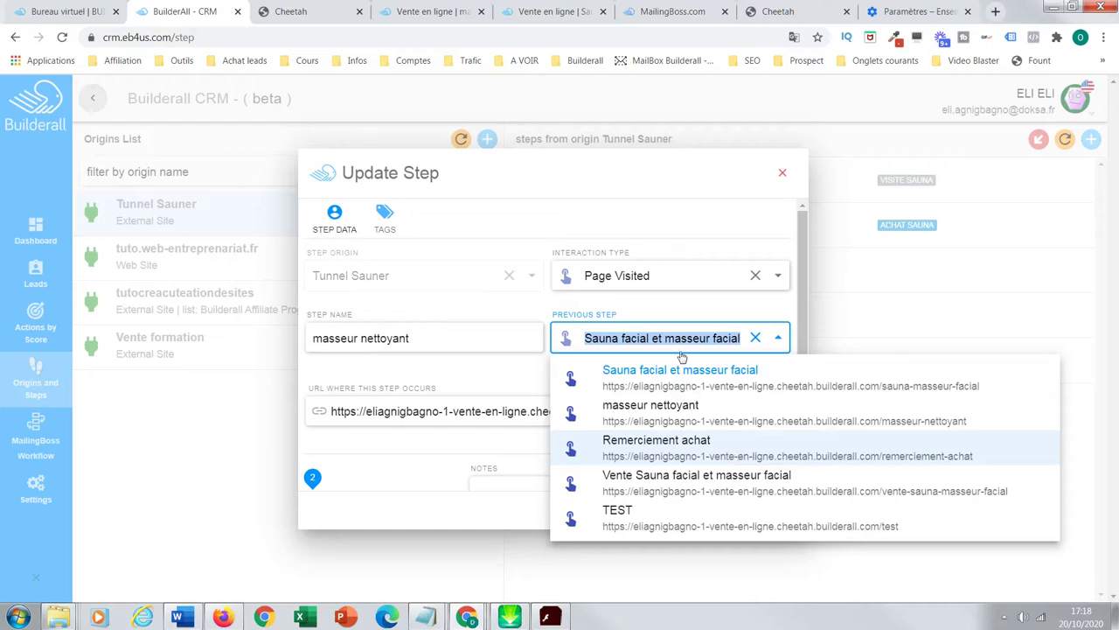
{"action": "left_click", "coordinate": [782, 175]}
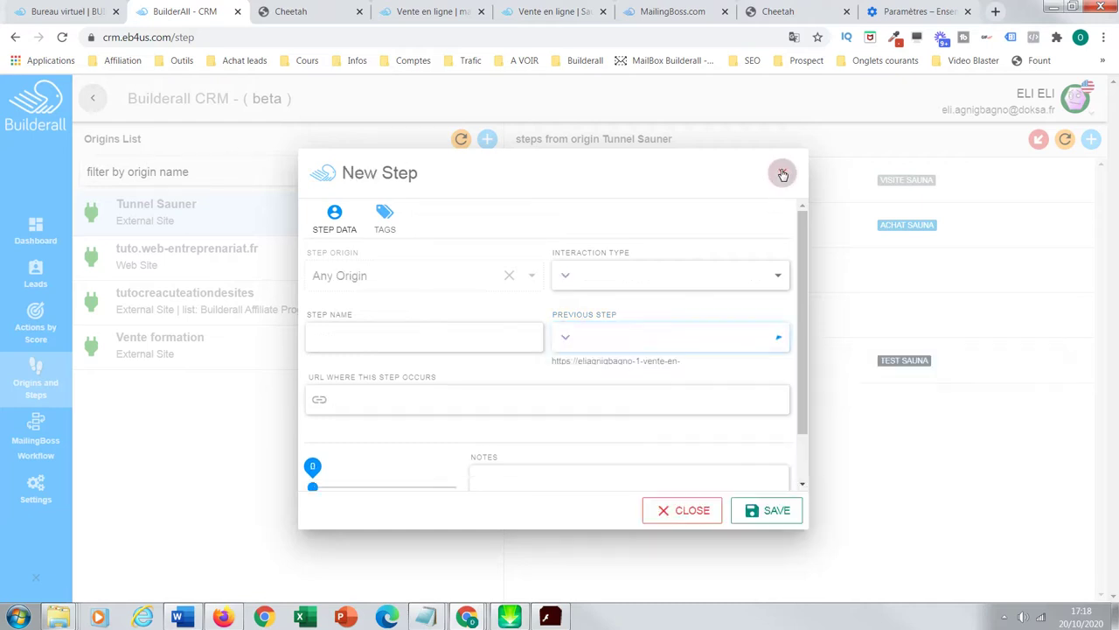